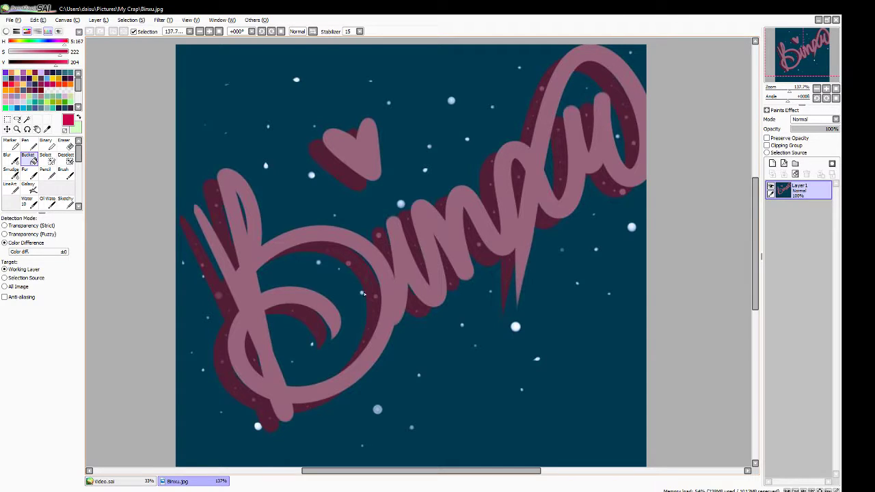
# Add a new layer above Layer4 in Video.sai and set up a black Pencil at size 50
pyautogui.click(130, 481)
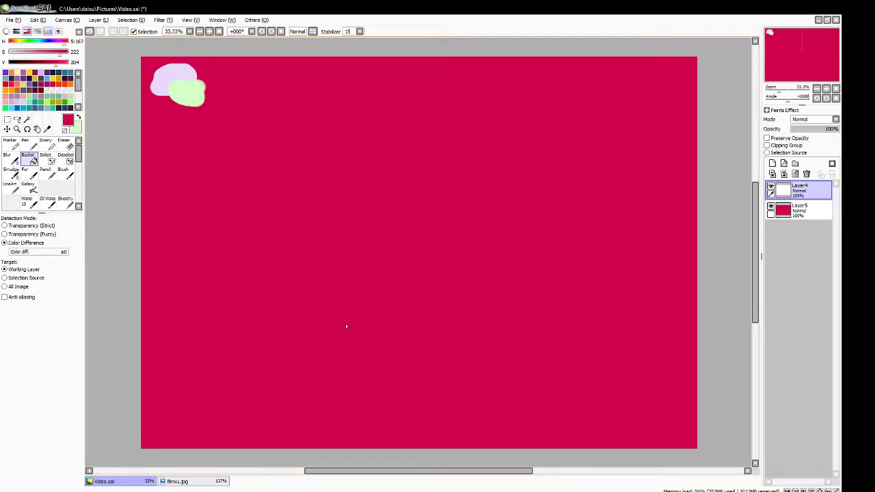
pyautogui.click(773, 174)
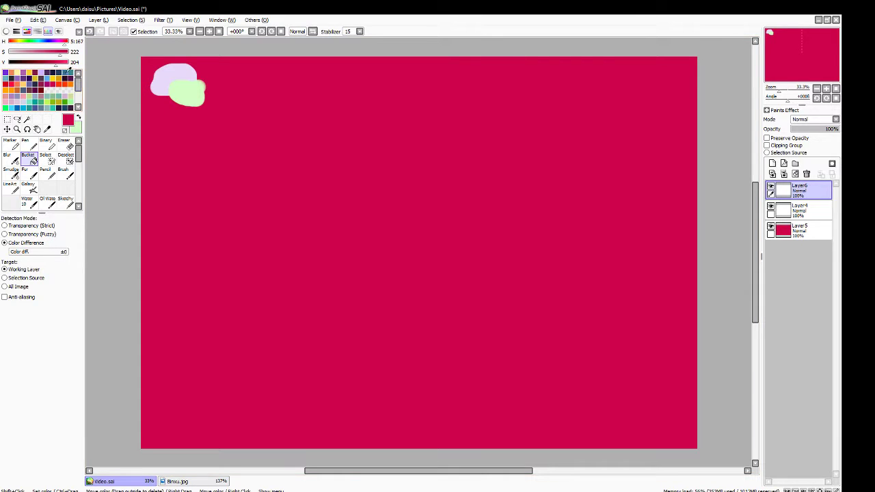
pyautogui.moveTo(55, 64); pyautogui.dragTo(6, 57)
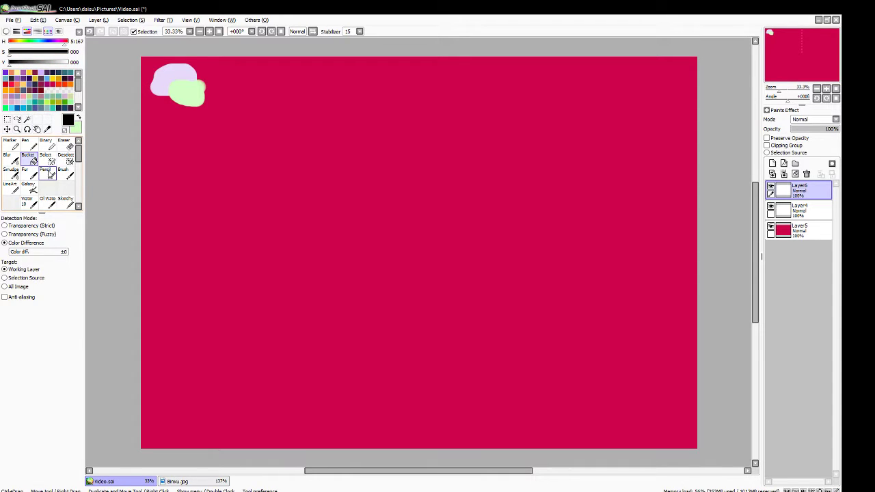
pyautogui.click(48, 173)
pyautogui.click(68, 378)
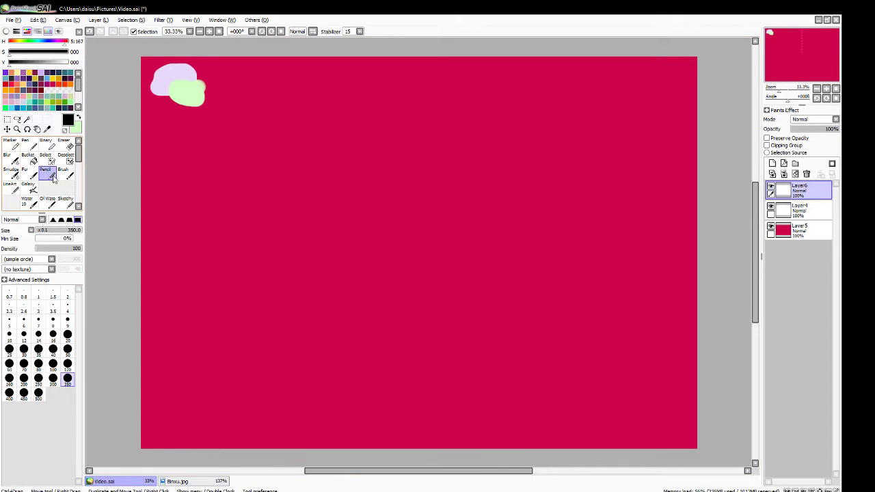
pyautogui.click(68, 348)
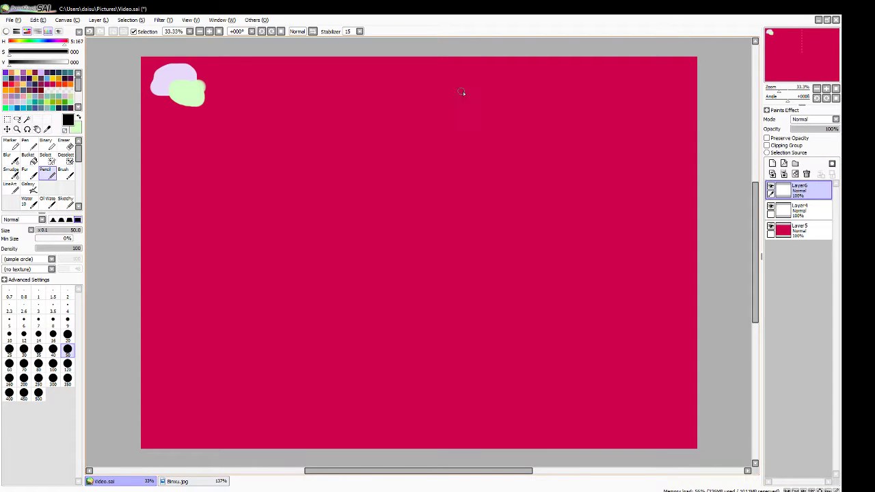
# Try a black hair outline of stacked pointed locks running down from the crown, clearing the first version and redrawing it
pyautogui.moveTo(468, 88)
pyautogui.mouseDown()
pyautogui.moveTo(446, 85)
pyautogui.moveTo(364, 132)
pyautogui.moveTo(325, 112)
pyautogui.moveTo(325, 132)
pyautogui.moveTo(389, 124)
pyautogui.moveTo(405, 137)
pyautogui.moveTo(382, 134)
pyautogui.moveTo(338, 194)
pyautogui.moveTo(282, 201)
pyautogui.mouseUp()
pyautogui.click(795, 174)
pyautogui.moveTo(459, 84)
pyautogui.mouseDown()
pyautogui.moveTo(399, 134)
pyautogui.moveTo(335, 131)
pyautogui.moveTo(373, 155)
pyautogui.moveTo(413, 141)
pyautogui.moveTo(304, 210)
pyautogui.moveTo(391, 194)
pyautogui.moveTo(364, 270)
pyautogui.moveTo(302, 294)
pyautogui.moveTo(430, 229)
pyautogui.mouseUp()
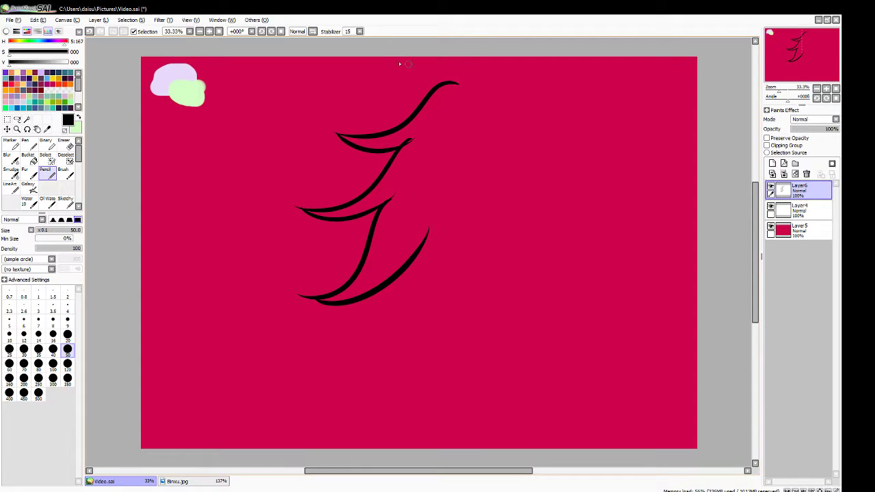
# Flip the canvas view horizontally and draw a curve from the crown ending in a pointed lock on the opposite side
pyautogui.click(314, 31)
pyautogui.moveTo(377, 82)
pyautogui.mouseDown()
pyautogui.moveTo(340, 123)
pyautogui.moveTo(289, 115)
pyautogui.moveTo(291, 128)
pyautogui.moveTo(356, 120)
pyautogui.mouseUp()
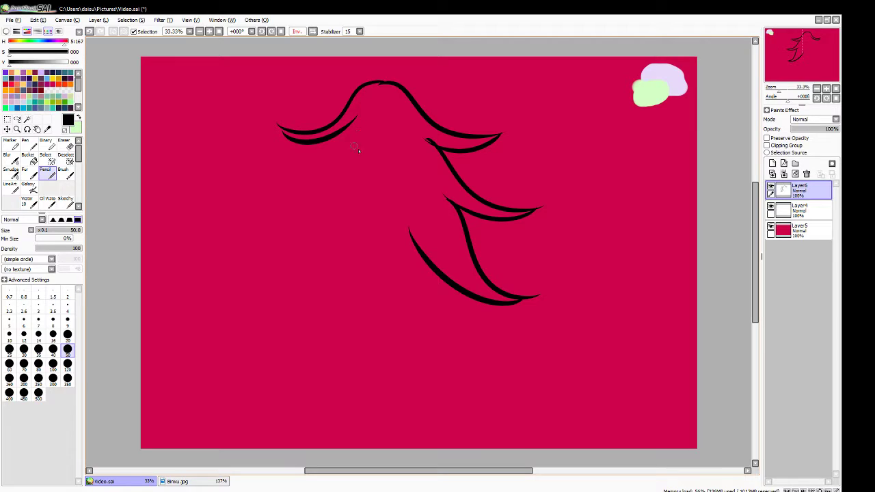
pyautogui.hotkey('ctrl', 'z')
pyautogui.moveTo(279, 127)
pyautogui.mouseDown()
pyautogui.moveTo(366, 127)
pyautogui.moveTo(340, 224)
pyautogui.moveTo(376, 234)
pyautogui.mouseUp()
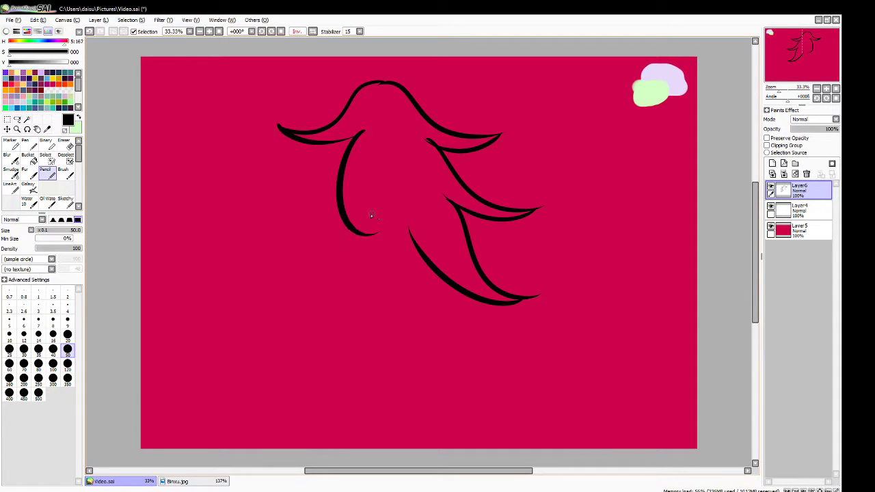
# Try several rounded locks beneath the new pointed lock, then undo the strokes on that side back to the crown
pyautogui.hotkey('ctrl', 'z')
pyautogui.moveTo(362, 130)
pyautogui.mouseDown()
pyautogui.moveTo(332, 163)
pyautogui.moveTo(382, 226)
pyautogui.mouseUp()
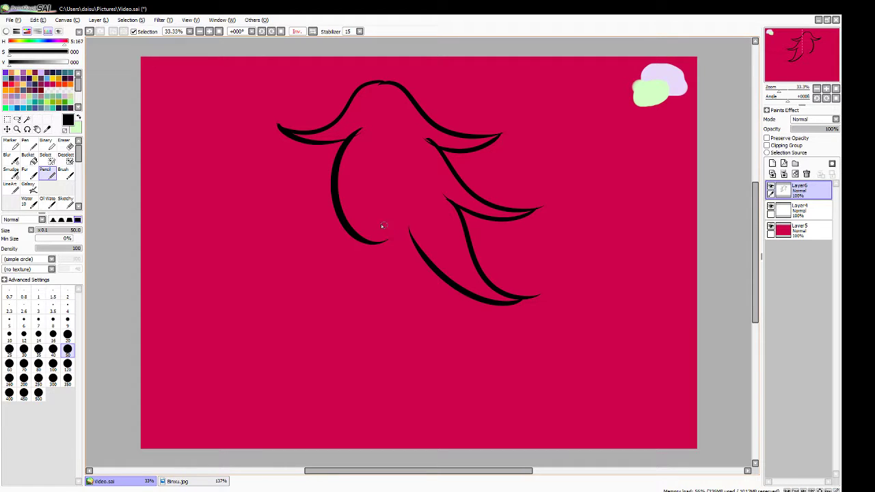
pyautogui.hotkey('ctrl', 'z')
pyautogui.hotkey('ctrl', 'y')
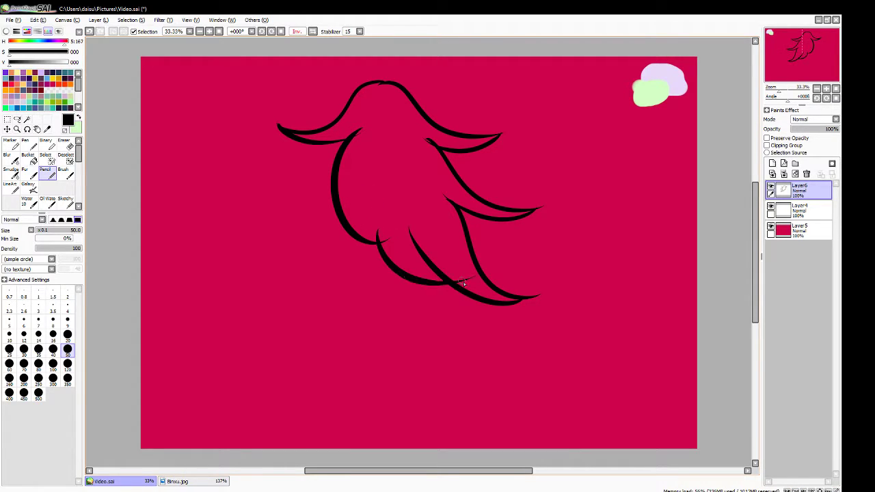
pyautogui.hotkey('ctrl', 'z')
pyautogui.hotkey('ctrl', 'y')
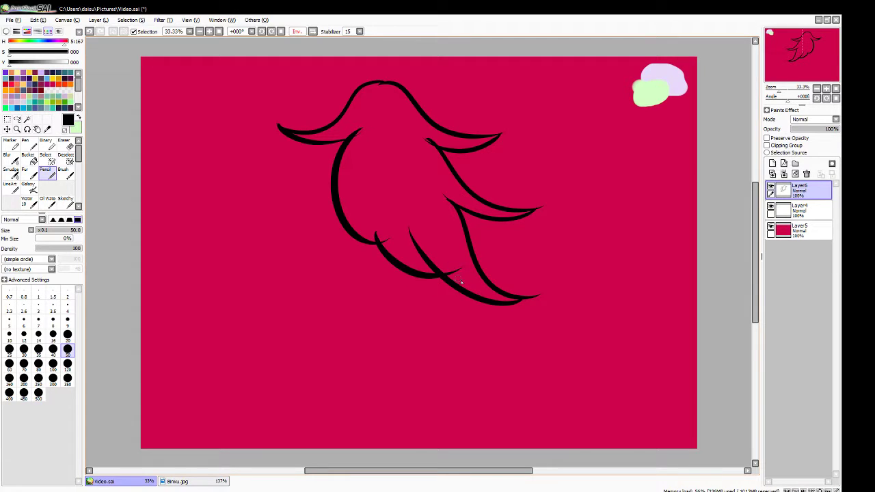
pyautogui.hotkey('ctrl', 'z')
pyautogui.moveTo(388, 239)
pyautogui.mouseDown()
pyautogui.moveTo(364, 204)
pyautogui.moveTo(376, 196)
pyautogui.mouseUp()
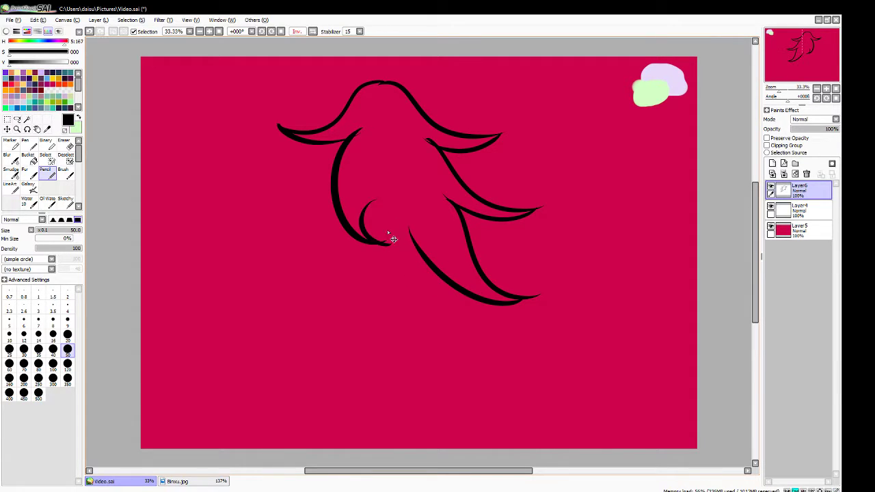
pyautogui.hotkey('ctrl', 'z')
pyautogui.moveTo(388, 239)
pyautogui.mouseDown()
pyautogui.moveTo(364, 225)
pyautogui.moveTo(376, 196)
pyautogui.mouseUp()
pyautogui.moveTo(388, 230); pyautogui.dragTo(471, 275)
pyautogui.hotkey('ctrl', 'z')
pyautogui.hotkey('ctrl', 'z')
pyautogui.hotkey('ctrl', 'z')
pyautogui.hotkey('ctrl', 'z')
pyautogui.hotkey('ctrl', 'z')
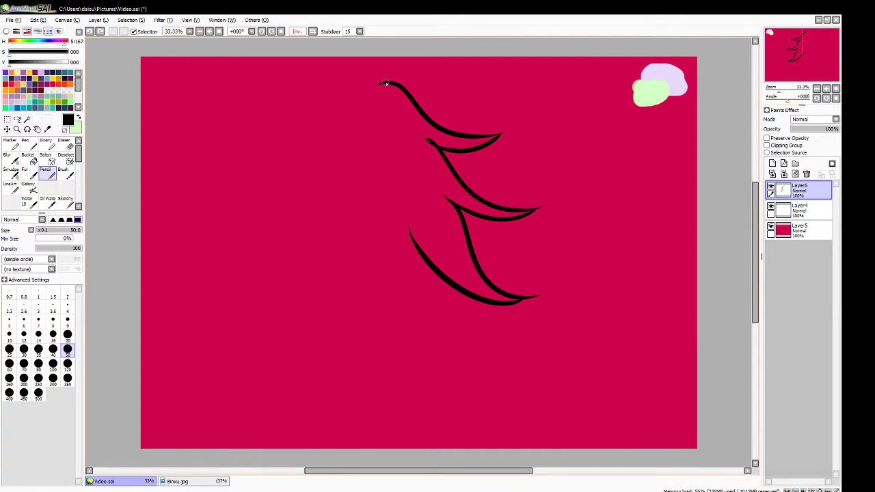
# Try several different curves sweeping down from the crown on the open side, then clear the layer
pyautogui.moveTo(385, 84)
pyautogui.mouseDown()
pyautogui.moveTo(335, 184)
pyautogui.moveTo(293, 206)
pyautogui.mouseUp()
pyautogui.hotkey('ctrl', 'z')
pyautogui.moveTo(387, 83); pyautogui.dragTo(393, 191)
pyautogui.hotkey('ctrl', 'z')
pyautogui.moveTo(386, 84); pyautogui.dragTo(315, 166)
pyautogui.hotkey('ctrl', 'z')
pyautogui.moveTo(387, 83); pyautogui.dragTo(345, 159)
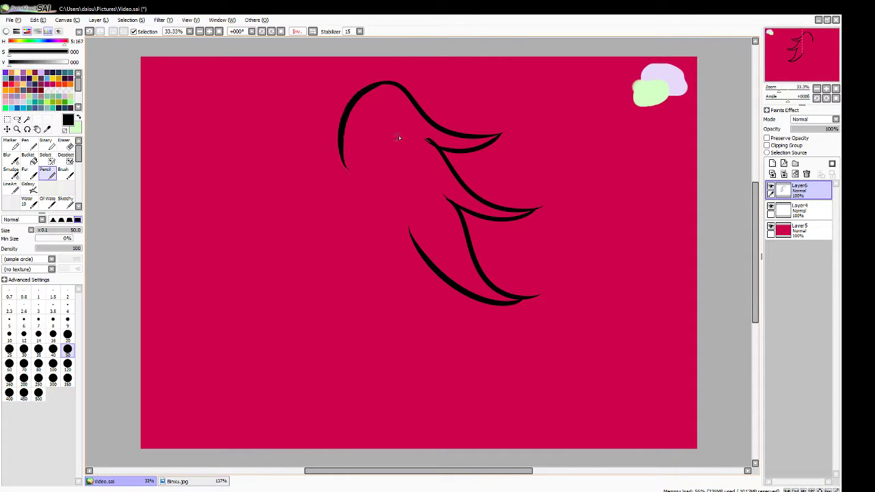
pyautogui.hotkey('ctrl', 'z')
pyautogui.moveTo(389, 83)
pyautogui.mouseDown()
pyautogui.moveTo(359, 97)
pyautogui.moveTo(367, 152)
pyautogui.mouseUp()
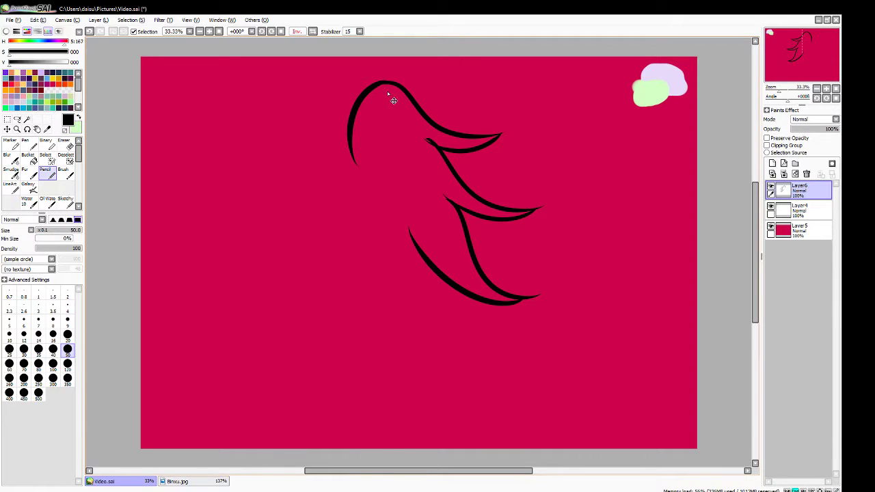
pyautogui.hotkey('ctrl', 'z')
pyautogui.moveTo(387, 83); pyautogui.dragTo(289, 132)
pyautogui.hotkey('ctrl', 'z')
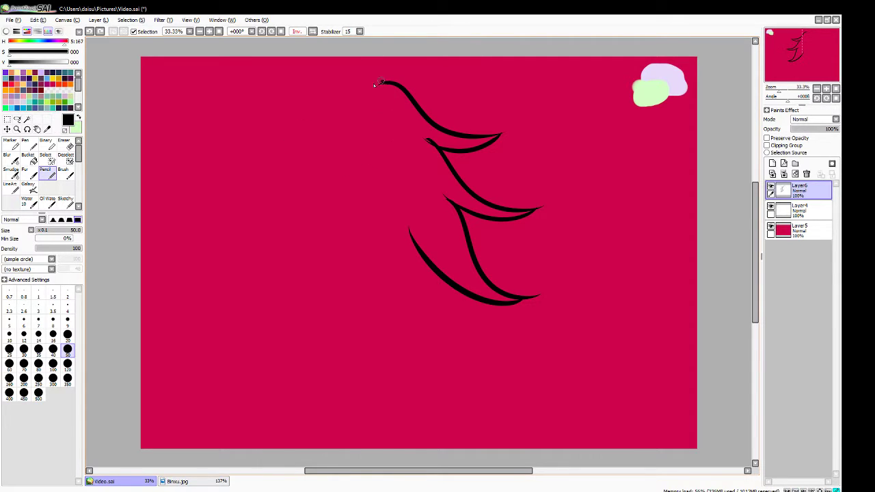
pyautogui.moveTo(386, 84); pyautogui.dragTo(354, 164)
pyautogui.hotkey('ctrl', 'z')
pyautogui.moveTo(387, 84)
pyautogui.mouseDown()
pyautogui.moveTo(351, 119)
pyautogui.moveTo(303, 118)
pyautogui.mouseUp()
pyautogui.hotkey('ctrl', 'z')
pyautogui.moveTo(387, 83)
pyautogui.mouseDown()
pyautogui.moveTo(313, 199)
pyautogui.moveTo(248, 196)
pyautogui.mouseUp()
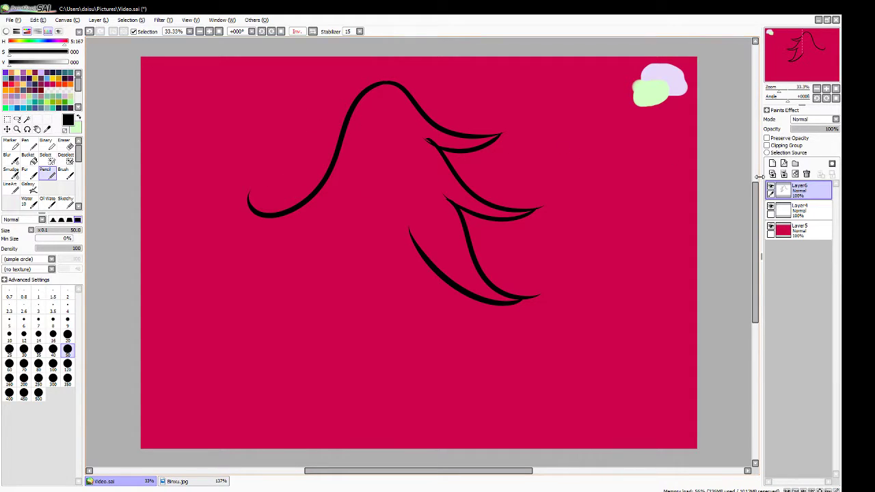
pyautogui.click(795, 174)
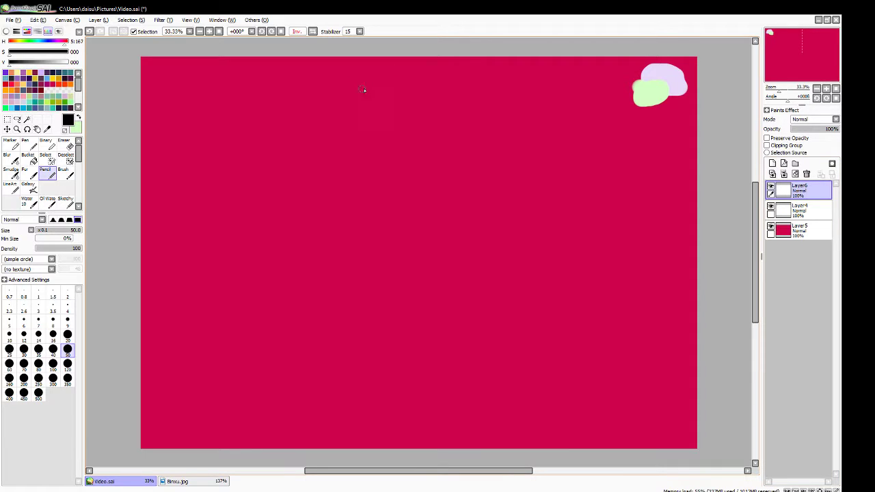
# Draw a new hair outline with a pointed lock and a rounded lock on one side and a long upturned sweep opposite
pyautogui.moveTo(389, 79)
pyautogui.mouseDown()
pyautogui.moveTo(332, 155)
pyautogui.moveTo(274, 150)
pyautogui.moveTo(300, 167)
pyautogui.moveTo(268, 161)
pyautogui.moveTo(343, 166)
pyautogui.moveTo(354, 137)
pyautogui.moveTo(356, 166)
pyautogui.moveTo(363, 142)
pyautogui.moveTo(378, 269)
pyautogui.moveTo(392, 256)
pyautogui.moveTo(374, 186)
pyautogui.mouseUp()
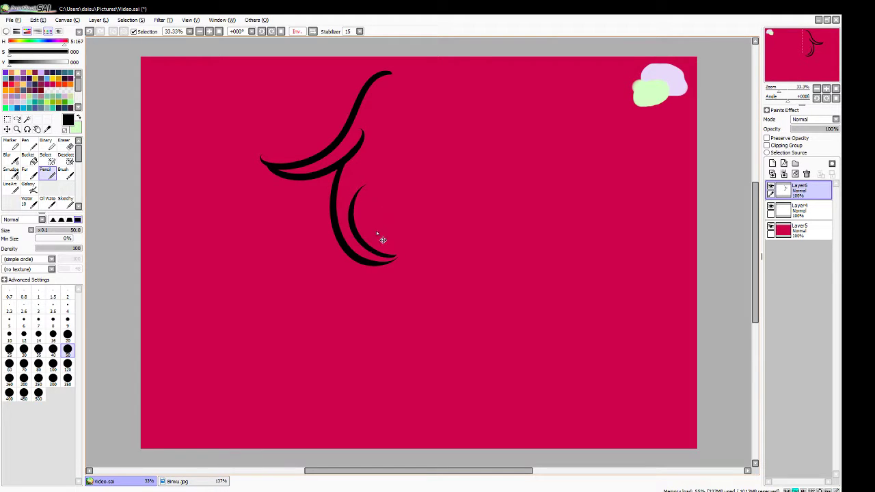
pyautogui.hotkey('ctrl', 'z')
pyautogui.moveTo(397, 258); pyautogui.dragTo(354, 241)
pyautogui.moveTo(370, 203); pyautogui.dragTo(396, 261)
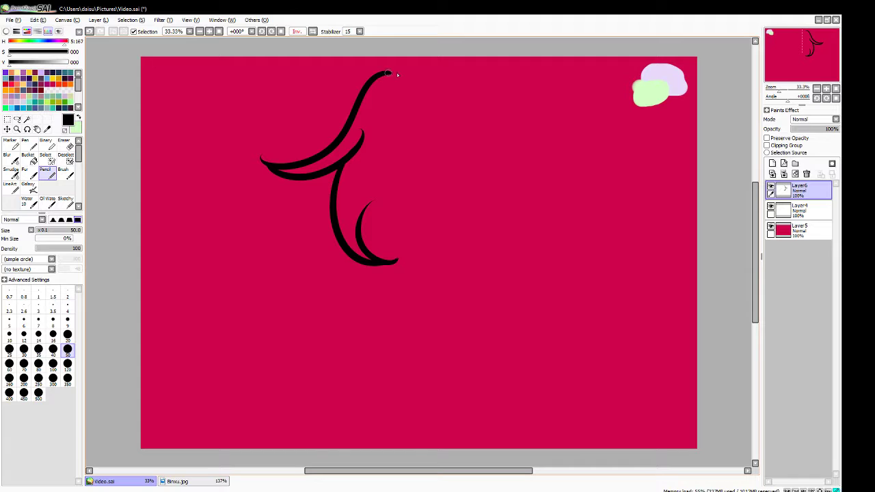
pyautogui.moveTo(396, 72)
pyautogui.mouseDown()
pyautogui.moveTo(432, 176)
pyautogui.moveTo(518, 202)
pyautogui.moveTo(412, 206)
pyautogui.mouseUp()
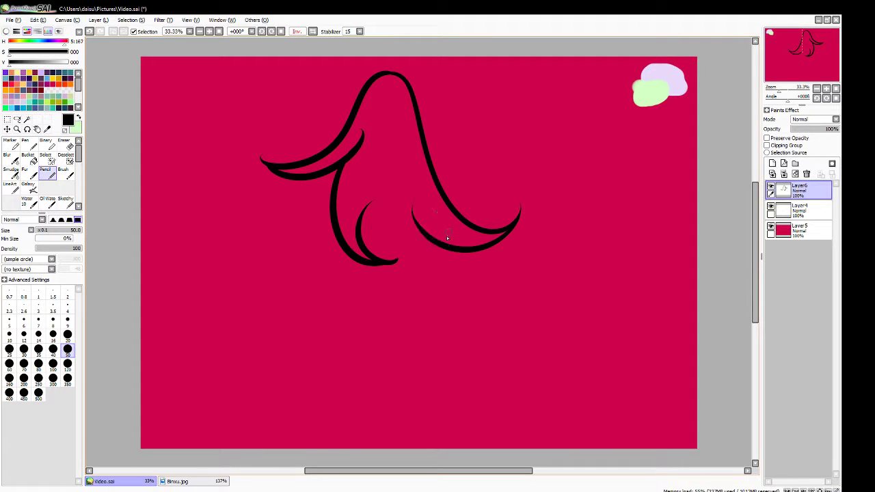
# Draw a small pointed lock beneath the long sweeping lock, redoing strokes until the shape fits
pyautogui.moveTo(425, 236)
pyautogui.mouseDown()
pyautogui.moveTo(473, 298)
pyautogui.moveTo(505, 290)
pyautogui.mouseUp()
pyautogui.hotkey('ctrl', 'z')
pyautogui.moveTo(430, 242); pyautogui.dragTo(514, 267)
pyautogui.hotkey('ctrl', 'z')
pyautogui.moveTo(444, 248)
pyautogui.mouseDown()
pyautogui.moveTo(512, 271)
pyautogui.moveTo(485, 283)
pyautogui.moveTo(392, 240)
pyautogui.mouseUp()
pyautogui.hotkey('ctrl', 'z')
pyautogui.moveTo(505, 269)
pyautogui.mouseDown()
pyautogui.moveTo(469, 290)
pyautogui.moveTo(377, 234)
pyautogui.mouseUp()
pyautogui.hotkey('ctrl', 'z')
pyautogui.moveTo(506, 266)
pyautogui.mouseDown()
pyautogui.moveTo(468, 291)
pyautogui.moveTo(381, 237)
pyautogui.moveTo(407, 259)
pyautogui.moveTo(498, 287)
pyautogui.moveTo(510, 269)
pyautogui.mouseUp()
pyautogui.hotkey('ctrl', 'z')
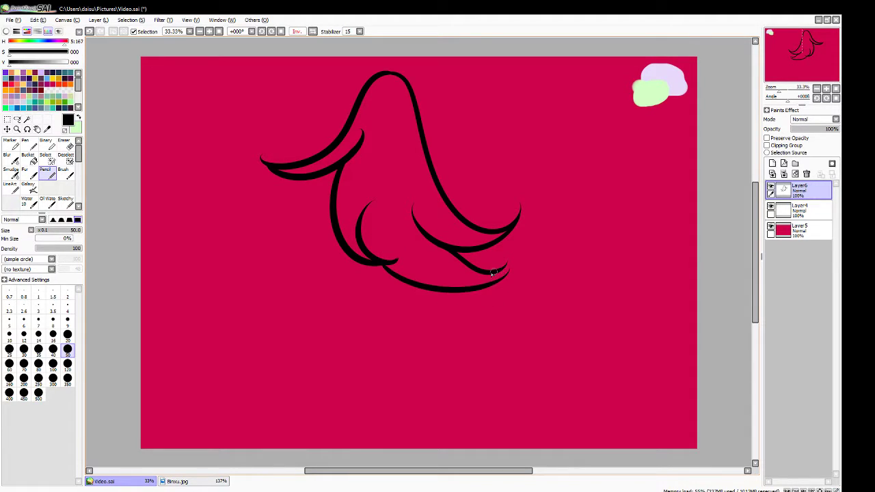
# Close the hair's underside with a curved stroke between the lower locks, and move the drawing slightly left and down on the canvas
pyautogui.hotkey('ctrl', 'z')
pyautogui.moveTo(391, 275); pyautogui.dragTo(480, 275)
pyautogui.hotkey('ctrl', 'z')
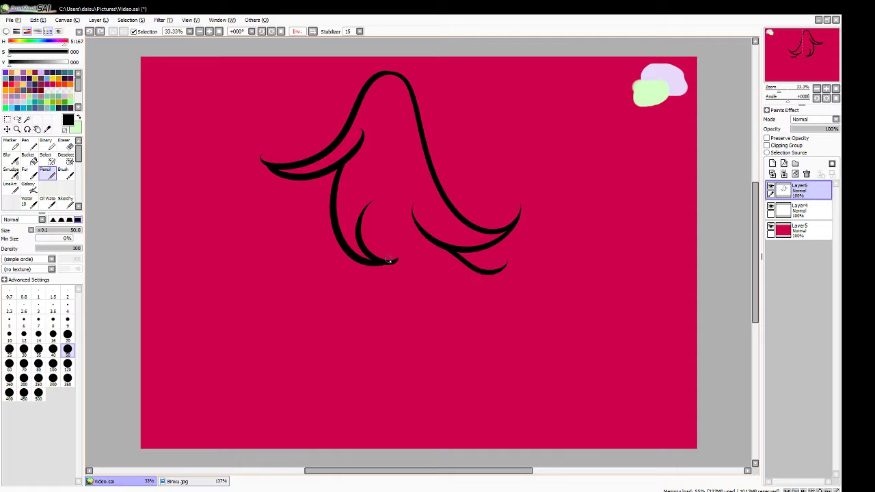
pyautogui.moveTo(390, 262)
pyautogui.mouseDown()
pyautogui.moveTo(472, 282)
pyautogui.moveTo(494, 272)
pyautogui.mouseUp()
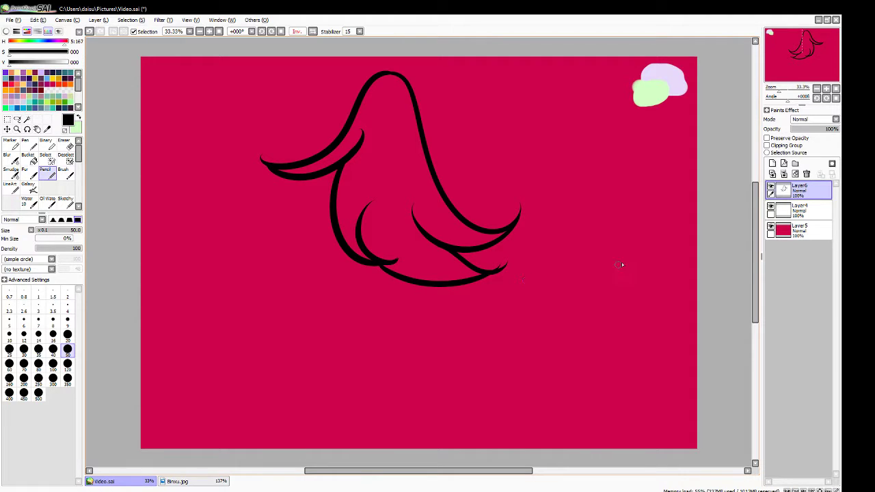
pyautogui.moveTo(571, 239)
pyautogui.mouseDown()
pyautogui.moveTo(564, 283)
pyautogui.moveTo(581, 312)
pyautogui.mouseUp()
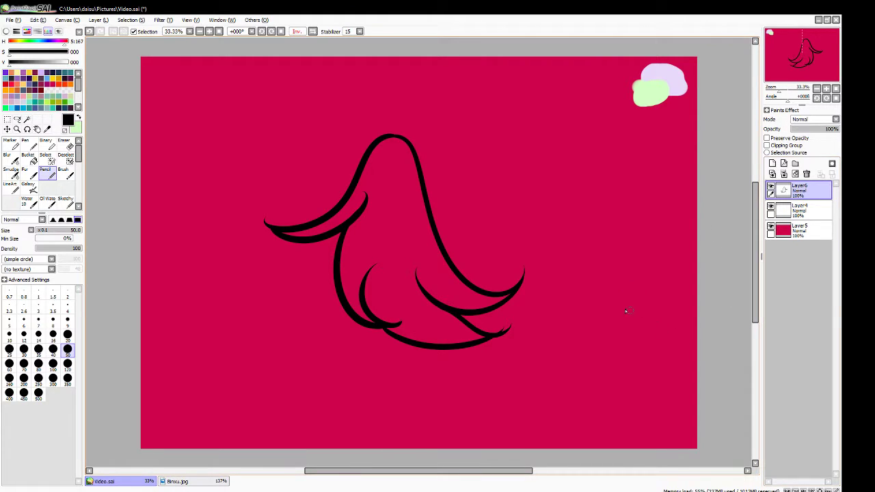
pyautogui.moveTo(577, 244)
pyautogui.mouseDown()
pyautogui.moveTo(532, 200)
pyautogui.moveTo(517, 207)
pyautogui.mouseUp()
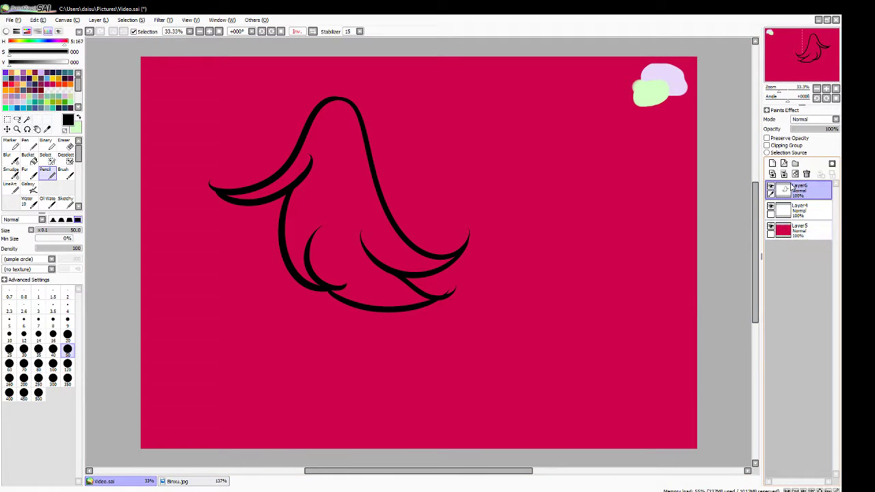
# Add a new layer directly beneath the line art layer and set up a size 350 Pencil with the sampled lavender colour
pyautogui.click(773, 164)
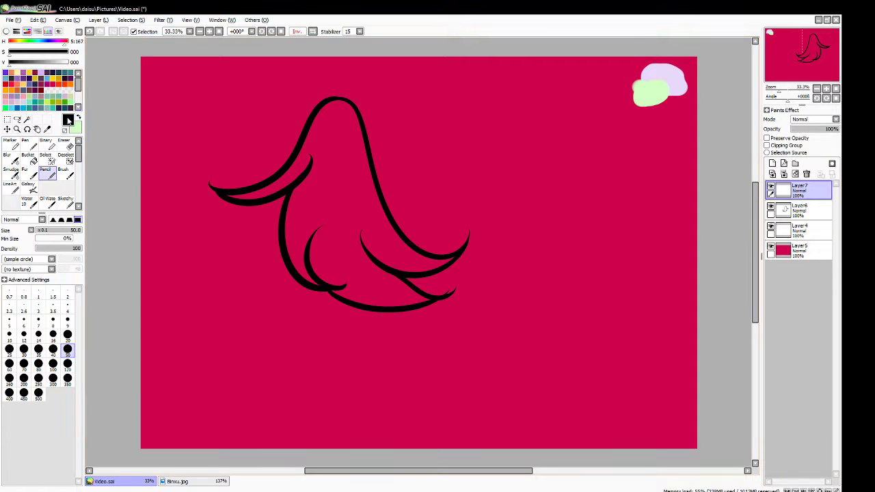
pyautogui.click(47, 129)
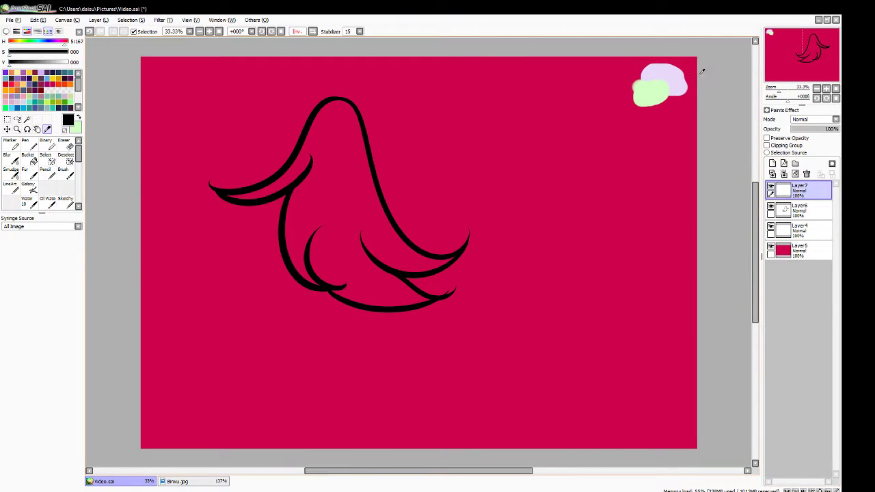
pyautogui.click(674, 72)
pyautogui.press('n')
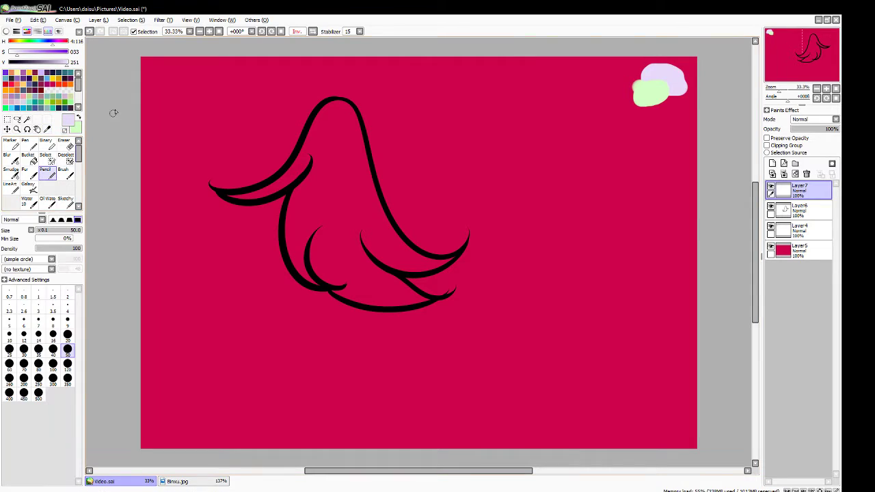
pyautogui.click(67, 365)
pyautogui.click(67, 378)
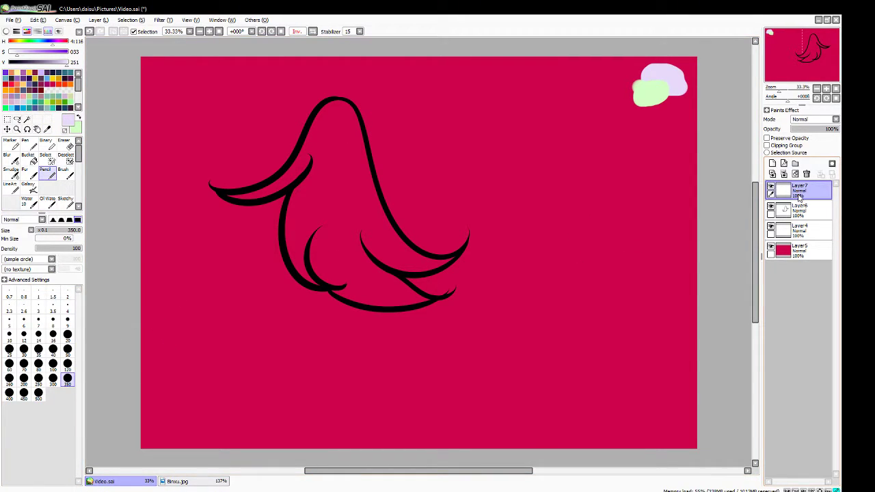
pyautogui.moveTo(799, 197); pyautogui.dragTo(798, 219)
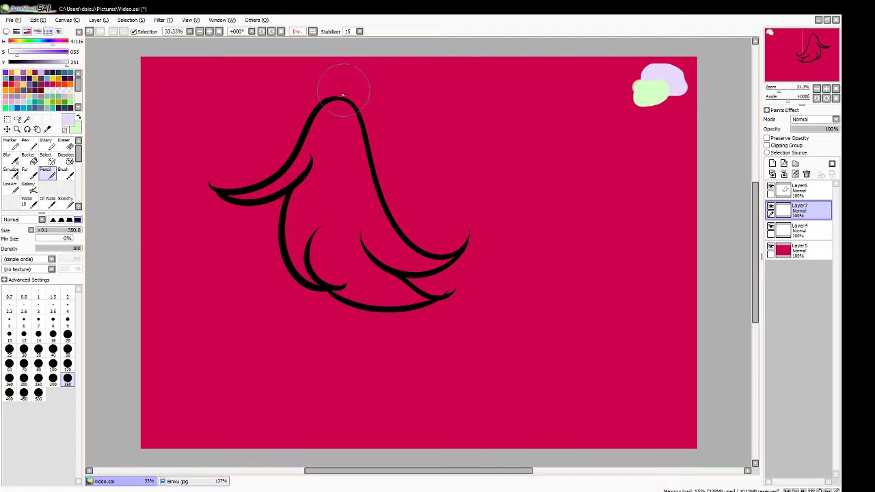
# Roughly paint lavender behind the upper hair and light green behind the lower locks, then clear the colour layer
pyautogui.moveTo(343, 94)
pyautogui.mouseDown()
pyautogui.moveTo(287, 160)
pyautogui.moveTo(380, 95)
pyautogui.mouseUp()
pyautogui.moveTo(368, 138)
pyautogui.mouseDown()
pyautogui.moveTo(334, 166)
pyautogui.moveTo(433, 166)
pyautogui.moveTo(434, 159)
pyautogui.mouseUp()
pyautogui.click(79, 118)
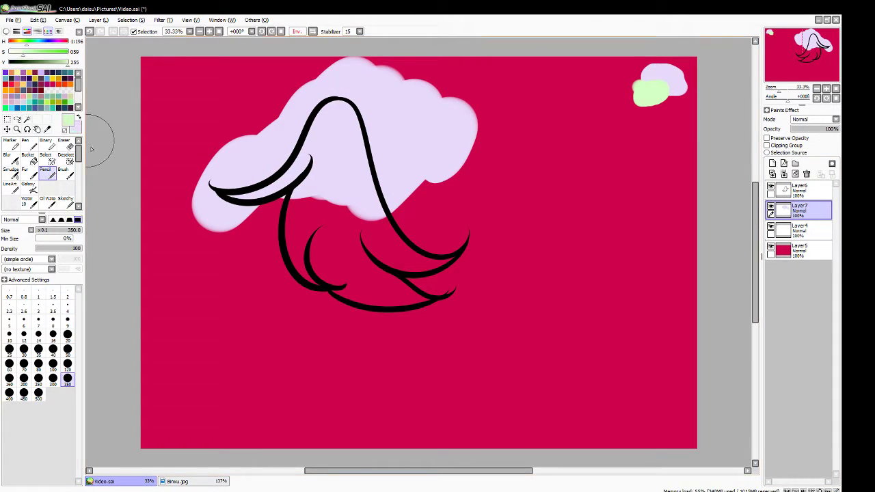
pyautogui.moveTo(246, 205)
pyautogui.mouseDown()
pyautogui.moveTo(294, 253)
pyautogui.moveTo(399, 270)
pyautogui.moveTo(353, 334)
pyautogui.moveTo(433, 234)
pyautogui.mouseUp()
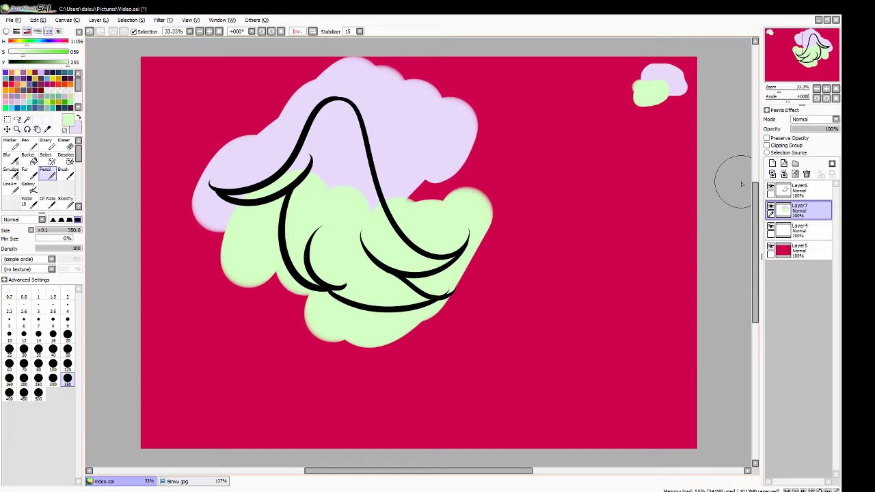
pyautogui.click(796, 175)
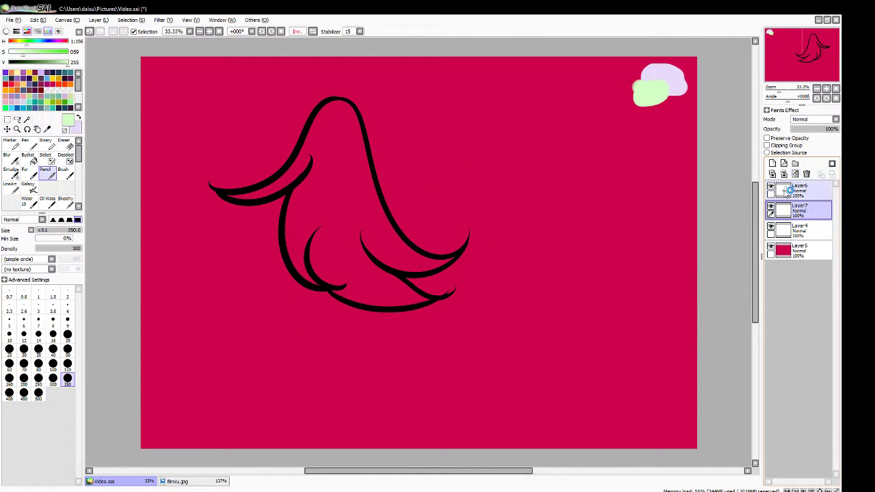
# On the line art layer, draw a short slanted dash and a small looped mark beside the hair's upper curve using a black size 50 Pencil
pyautogui.click(789, 190)
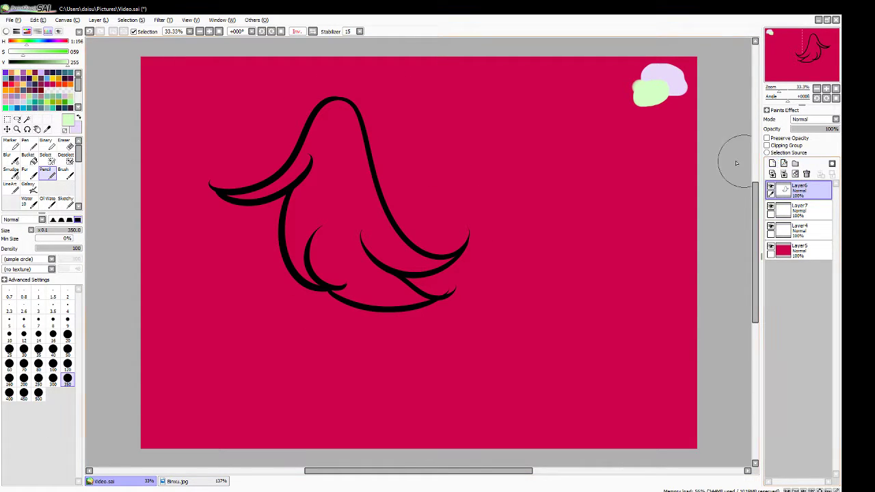
pyautogui.click(8, 62)
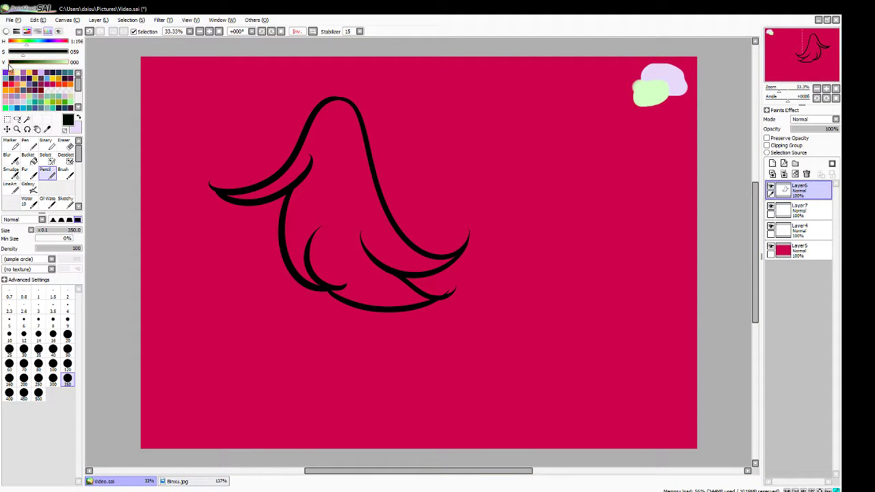
pyautogui.moveTo(17, 53); pyautogui.dragTo(4, 53)
pyautogui.click(67, 335)
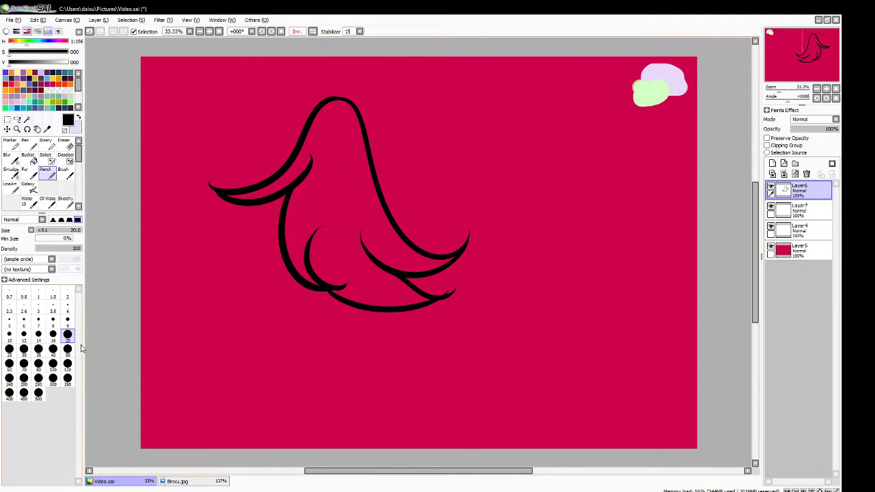
pyautogui.click(67, 350)
pyautogui.moveTo(428, 117); pyautogui.dragTo(390, 143)
pyautogui.moveTo(436, 105); pyautogui.dragTo(441, 121)
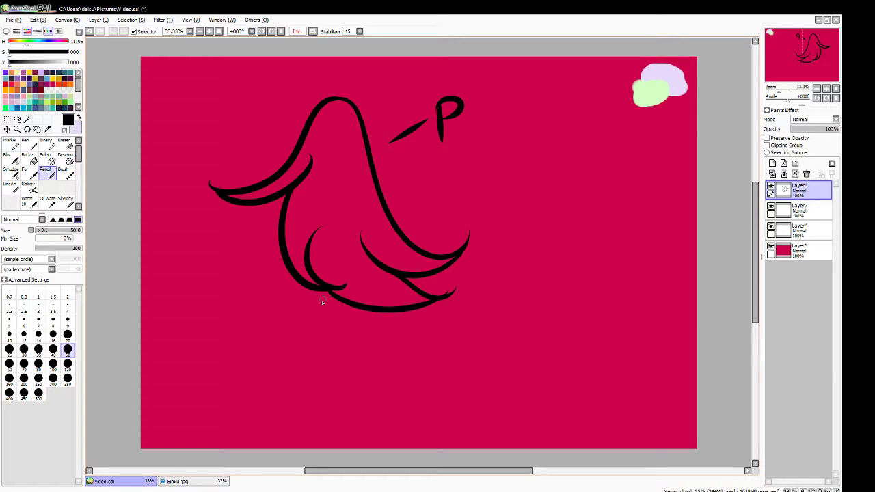
# Try long curved black strokes beneath the hair's lower edge, undoing each attempt
pyautogui.moveTo(312, 289)
pyautogui.mouseDown()
pyautogui.moveTo(324, 333)
pyautogui.moveTo(393, 355)
pyautogui.mouseUp()
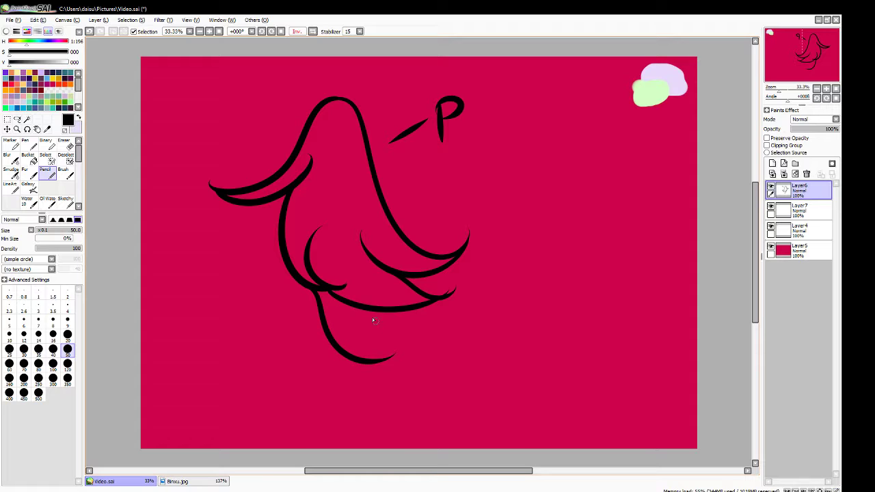
pyautogui.moveTo(356, 305)
pyautogui.mouseDown()
pyautogui.moveTo(372, 327)
pyautogui.moveTo(445, 313)
pyautogui.mouseUp()
pyautogui.hotkey('ctrl', 'z')
pyautogui.hotkey('ctrl', 'z')
pyautogui.moveTo(325, 290)
pyautogui.mouseDown()
pyautogui.moveTo(349, 311)
pyautogui.moveTo(423, 343)
pyautogui.moveTo(425, 335)
pyautogui.mouseUp()
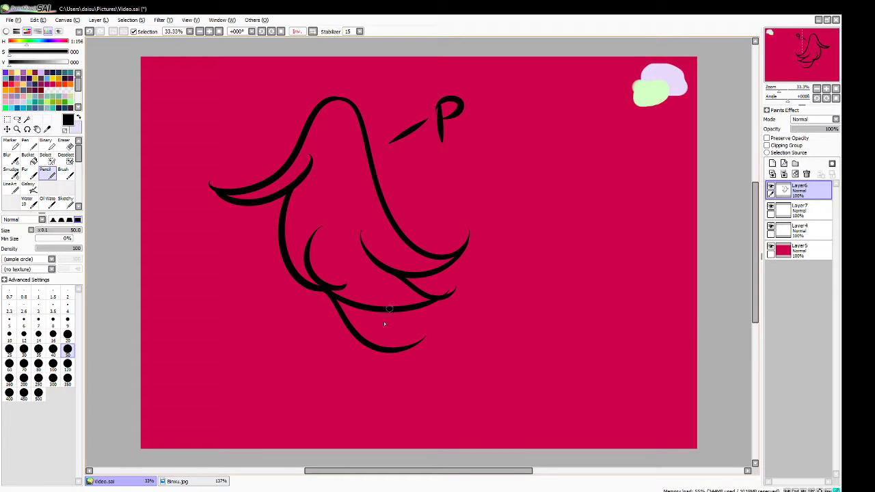
pyautogui.hotkey('ctrl', 'z')
pyautogui.hotkey('ctrl', 'z')
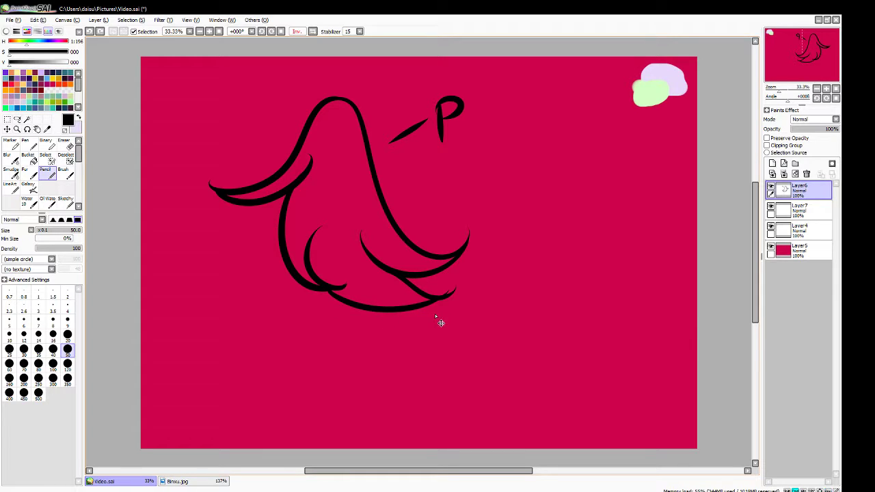
# Rotate the canvas view to -152° and try a wavy lock extending from the hair's pointed tip, undoing each attempt
pyautogui.moveTo(789, 102); pyautogui.dragTo(769, 101)
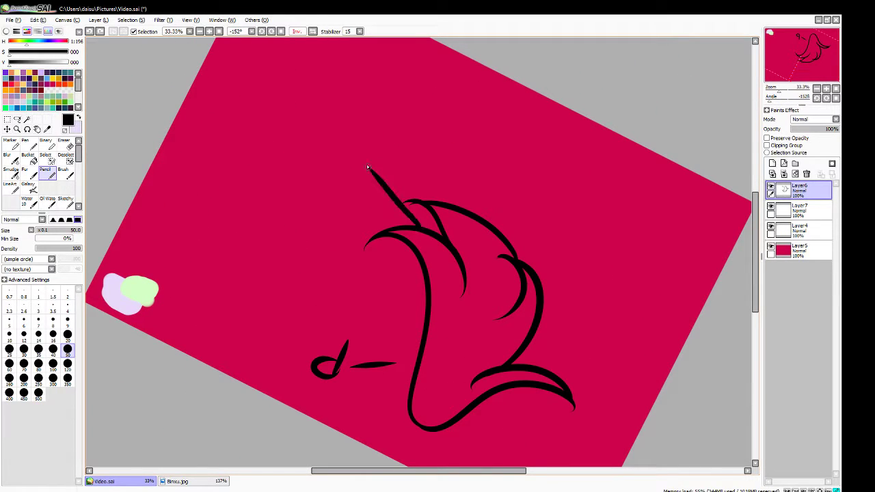
pyautogui.hotkey('ctrl', 'z')
pyautogui.moveTo(413, 227); pyautogui.dragTo(357, 166)
pyautogui.hotkey('ctrl', 'z')
pyautogui.moveTo(414, 229); pyautogui.dragTo(352, 153)
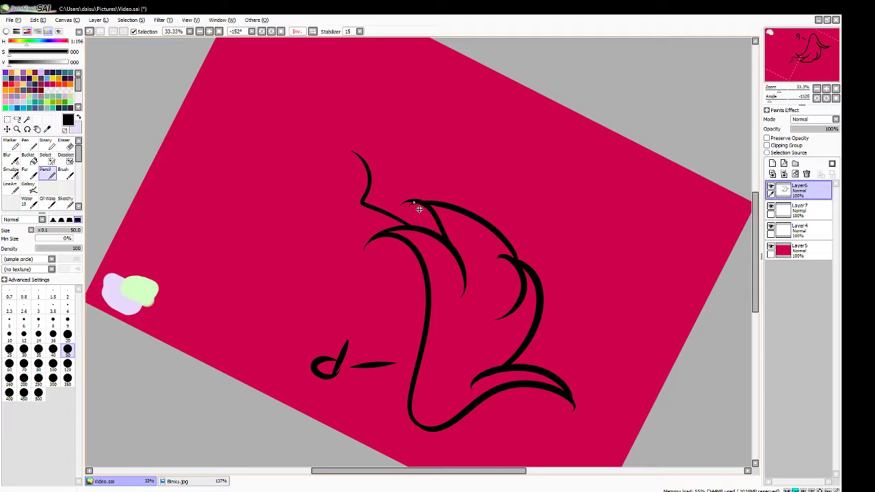
pyautogui.hotkey('ctrl', 'z')
pyautogui.moveTo(410, 226); pyautogui.dragTo(347, 166)
pyautogui.hotkey('ctrl', 'z')
pyautogui.hotkey('ctrl', 'z')
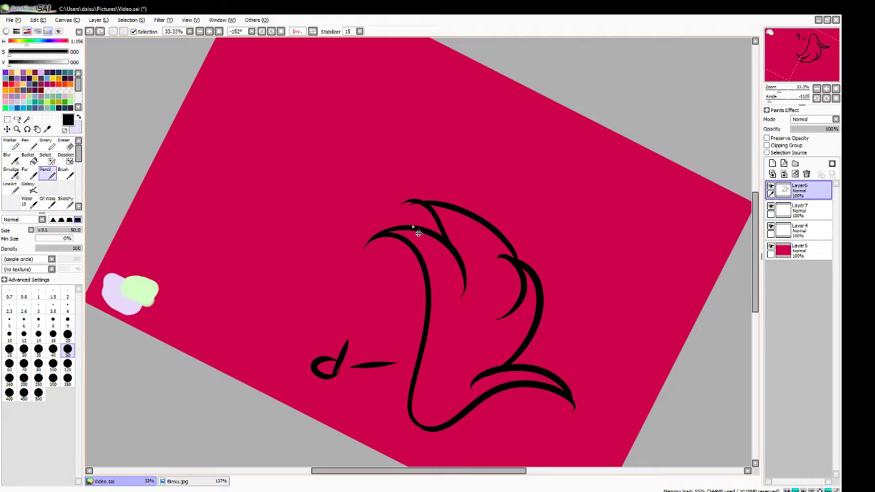
# Draw a row of thin, pointed overlapping locks along the hair's underside, starting near the pointed tip
pyautogui.moveTo(403, 227)
pyautogui.mouseDown()
pyautogui.moveTo(370, 193)
pyautogui.moveTo(418, 208)
pyautogui.mouseUp()
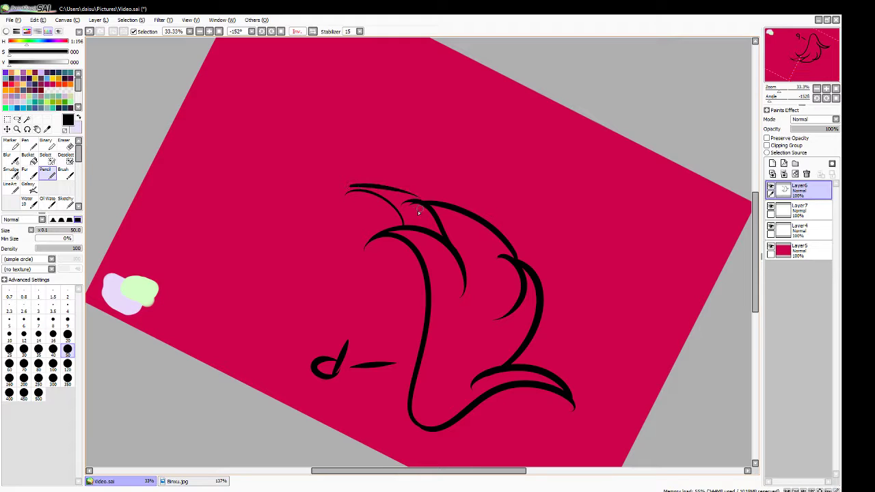
pyautogui.hotkey('ctrl', 'z')
pyautogui.moveTo(351, 188); pyautogui.dragTo(407, 195)
pyautogui.moveTo(345, 156)
pyautogui.mouseDown()
pyautogui.moveTo(427, 204)
pyautogui.moveTo(409, 149)
pyautogui.moveTo(416, 141)
pyautogui.moveTo(501, 214)
pyautogui.mouseUp()
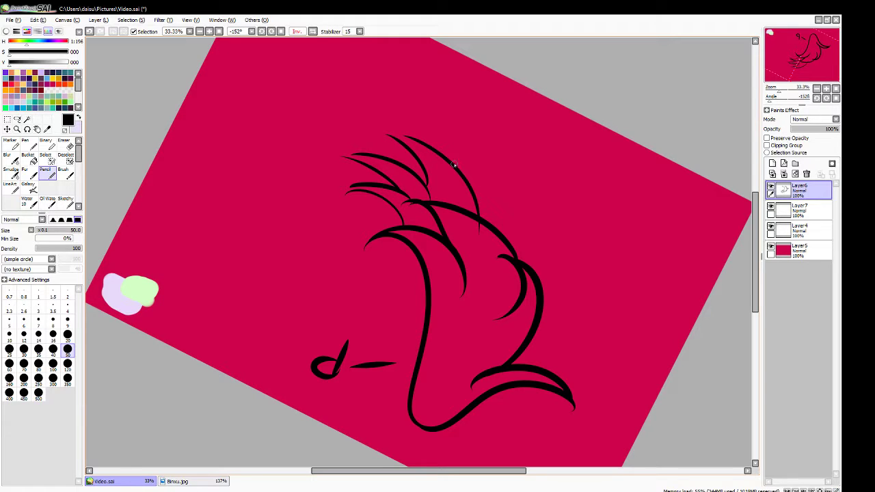
pyautogui.moveTo(453, 164); pyautogui.dragTo(509, 218)
pyautogui.moveTo(479, 164); pyautogui.dragTo(529, 258)
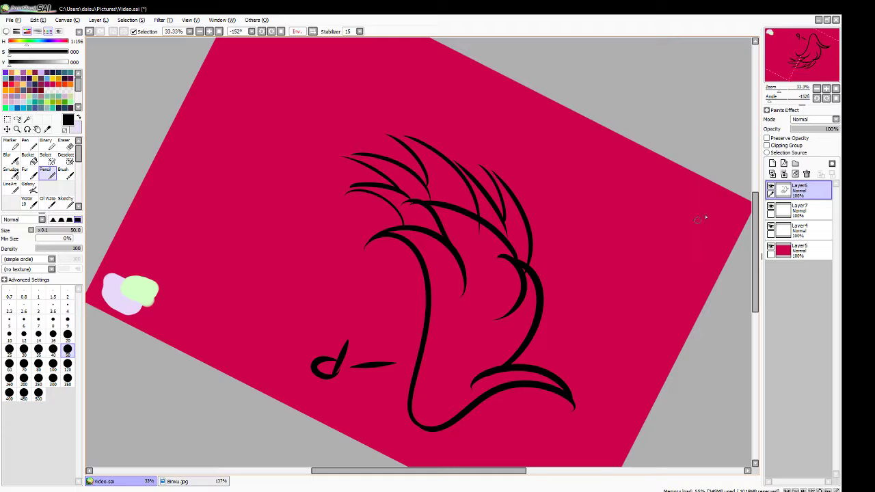
# Reset the canvas view to upright and unmirrored, and undo the row of thin locks down to the first stroke
pyautogui.click(836, 98)
pyautogui.hotkey('ctrl', 'z')
pyautogui.hotkey('ctrl', 'z')
pyautogui.hotkey('ctrl', 'z')
pyautogui.hotkey('ctrl', 'z')
pyautogui.hotkey('ctrl', 'z')
pyautogui.hotkey('ctrl', 'z')
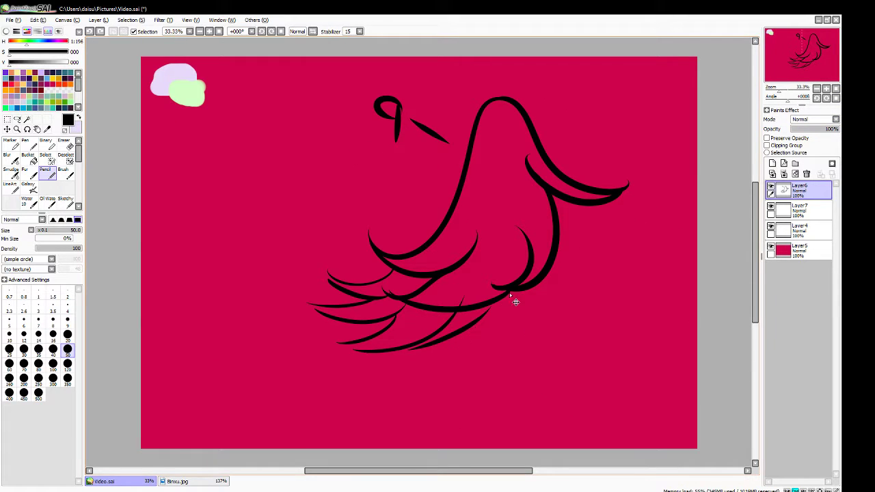
pyautogui.hotkey('ctrl', 'z')
pyautogui.hotkey('ctrl', 'z')
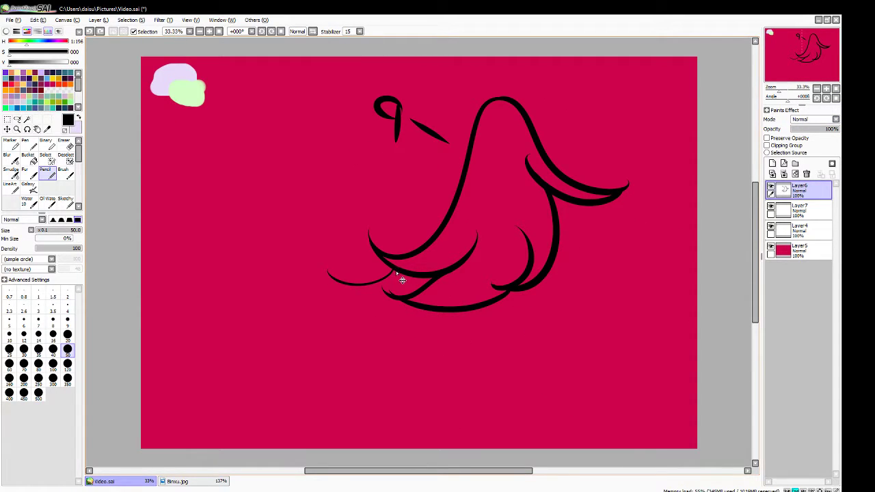
# Replace the remaining thin stroke with a longer leaf-shaped lock extending outward beneath the long sweeping lock, redoing strokes as needed
pyautogui.moveTo(371, 263)
pyautogui.mouseDown()
pyautogui.moveTo(310, 263)
pyautogui.moveTo(322, 280)
pyautogui.moveTo(424, 285)
pyautogui.mouseUp()
pyautogui.hotkey('ctrl', 'z')
pyautogui.moveTo(315, 268)
pyautogui.mouseDown()
pyautogui.moveTo(356, 294)
pyautogui.moveTo(418, 288)
pyautogui.mouseUp()
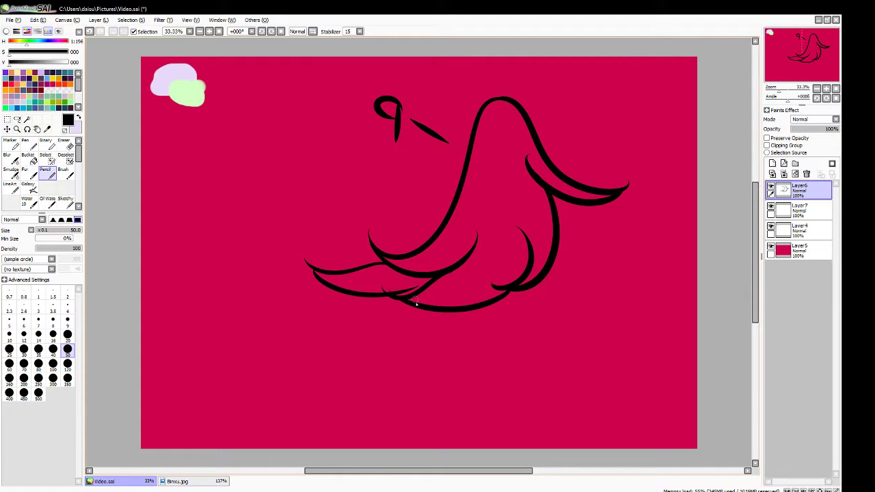
pyautogui.hotkey('ctrl', 'z')
pyautogui.moveTo(321, 273); pyautogui.dragTo(371, 310)
pyautogui.moveTo(335, 285); pyautogui.dragTo(438, 298)
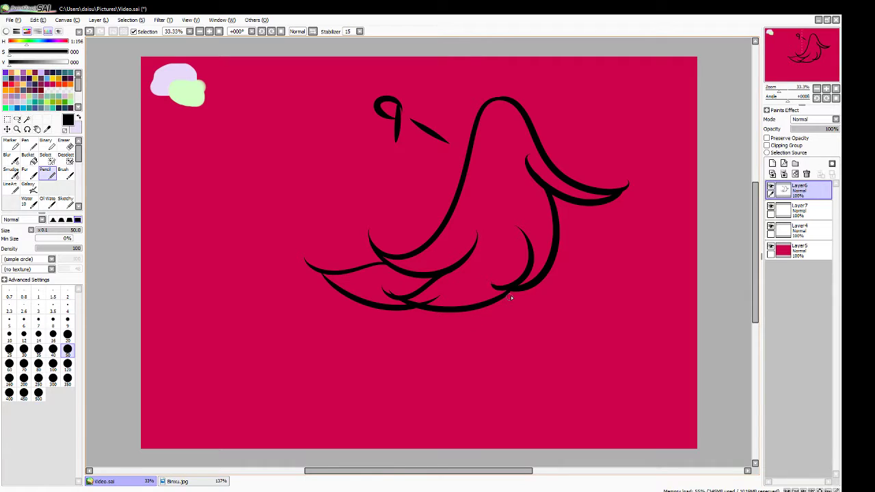
# Draw nested curved locks beneath the hair's rounded underside, layering each below the previous one
pyautogui.moveTo(526, 289)
pyautogui.mouseDown()
pyautogui.moveTo(511, 305)
pyautogui.moveTo(414, 331)
pyautogui.moveTo(385, 309)
pyautogui.mouseUp()
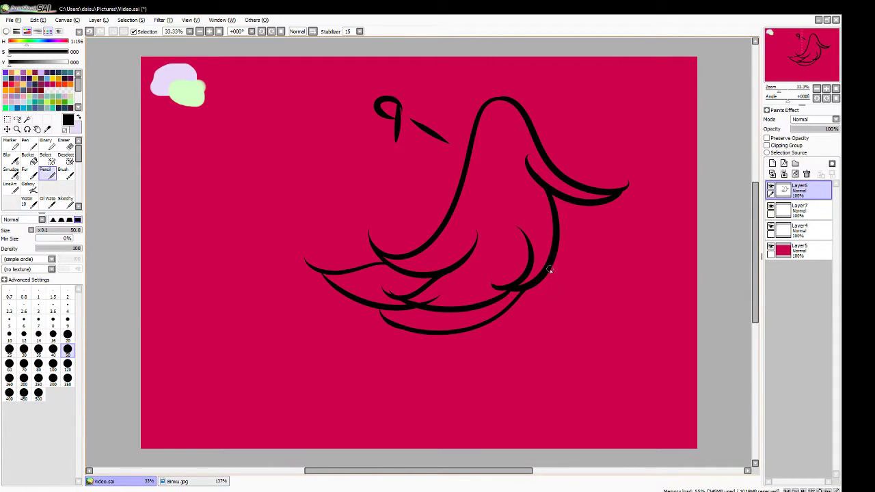
pyautogui.moveTo(550, 271)
pyautogui.mouseDown()
pyautogui.moveTo(480, 351)
pyautogui.moveTo(453, 347)
pyautogui.moveTo(553, 260)
pyautogui.moveTo(492, 340)
pyautogui.moveTo(418, 332)
pyautogui.mouseUp()
pyautogui.hotkey('ctrl', 'z')
pyautogui.hotkey('ctrl', 'z')
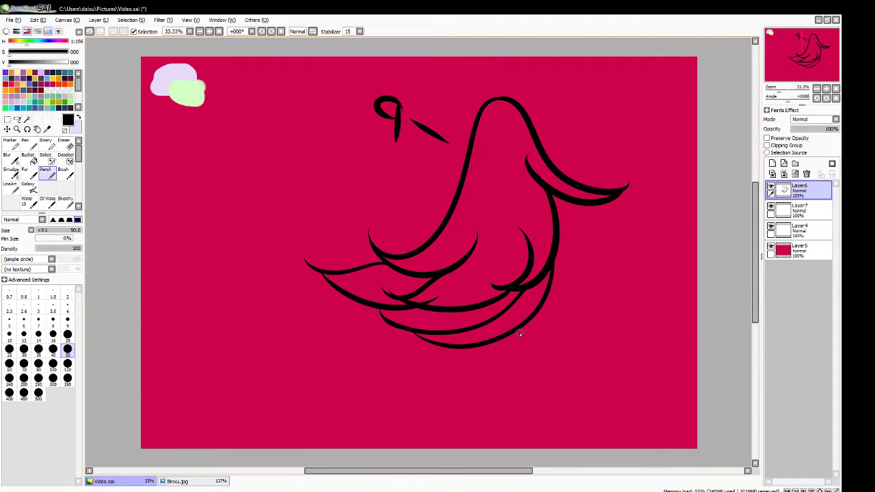
pyautogui.moveTo(518, 333); pyautogui.dragTo(537, 373)
# Undo all the extra lower locks and the loose marks beside the hair's upper curve
pyautogui.hotkey('ctrl', 'z')
pyautogui.hotkey('ctrl', 'z')
pyautogui.hotkey('ctrl', 'z')
pyautogui.hotkey('ctrl', 'z')
pyautogui.hotkey('ctrl', 'z')
pyautogui.hotkey('ctrl', 'z')
pyautogui.hotkey('ctrl', 'z')
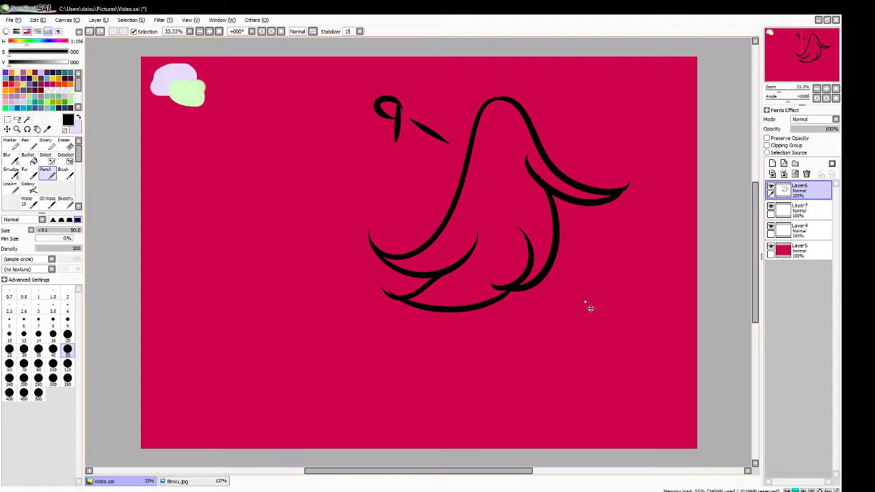
pyautogui.hotkey('ctrl', 'z')
pyautogui.hotkey('ctrl', 'z')
pyautogui.hotkey('ctrl', 'z')
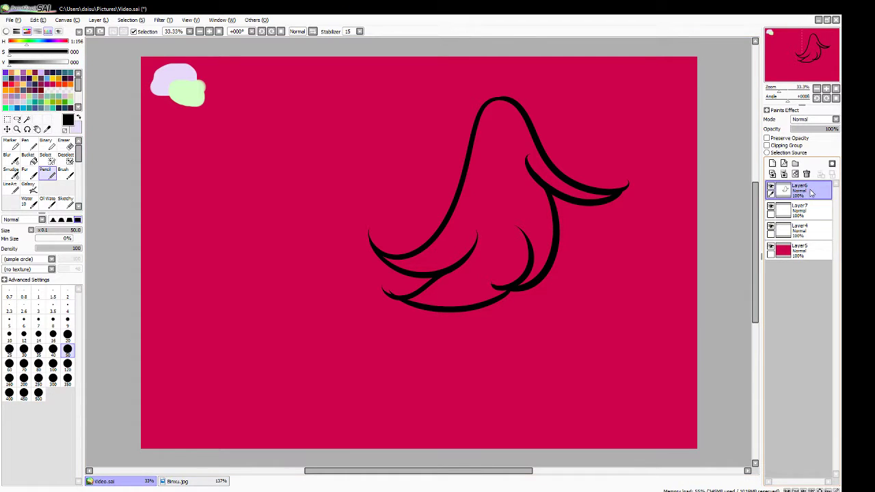
# Toggle the line art's visibility to check it, then set up a size 350 Pencil with the sampled light green on Layer7
pyautogui.click(770, 186)
pyautogui.click(770, 186)
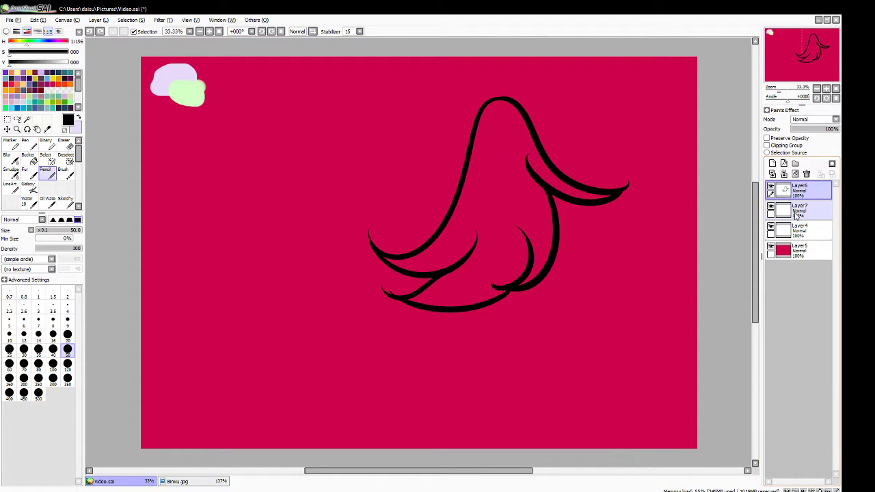
pyautogui.click(798, 211)
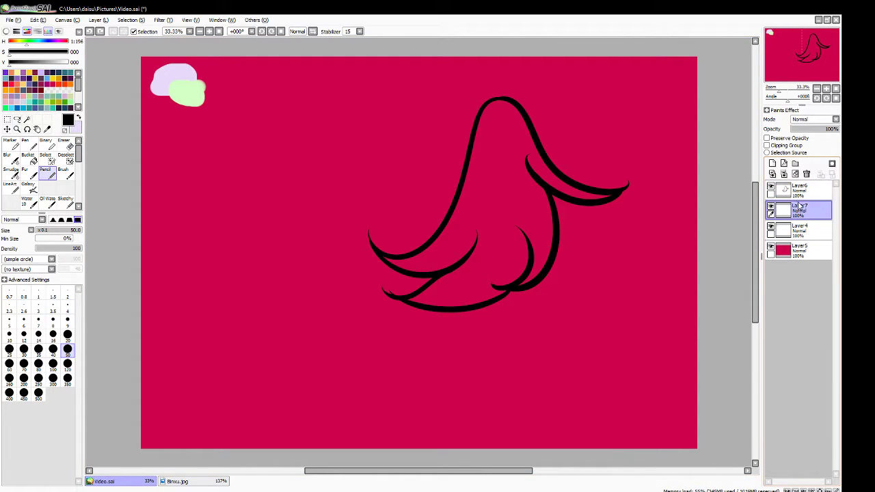
pyautogui.click(47, 130)
pyautogui.click(185, 90)
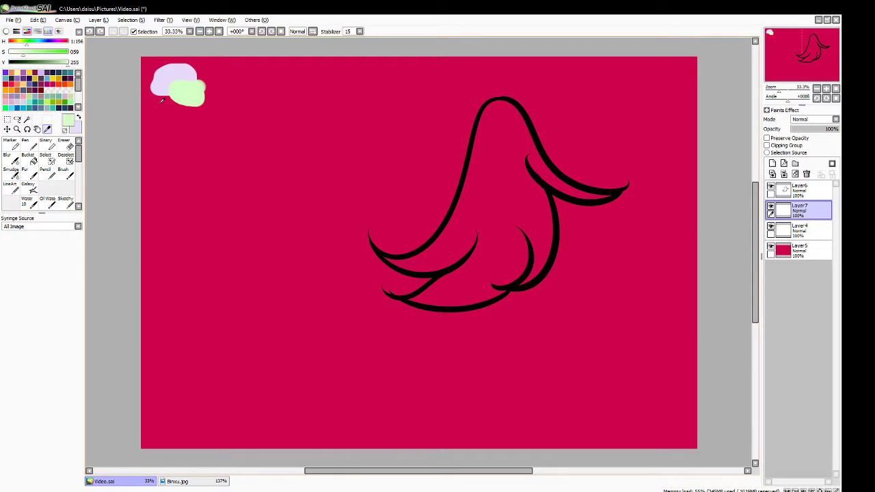
pyautogui.click(46, 172)
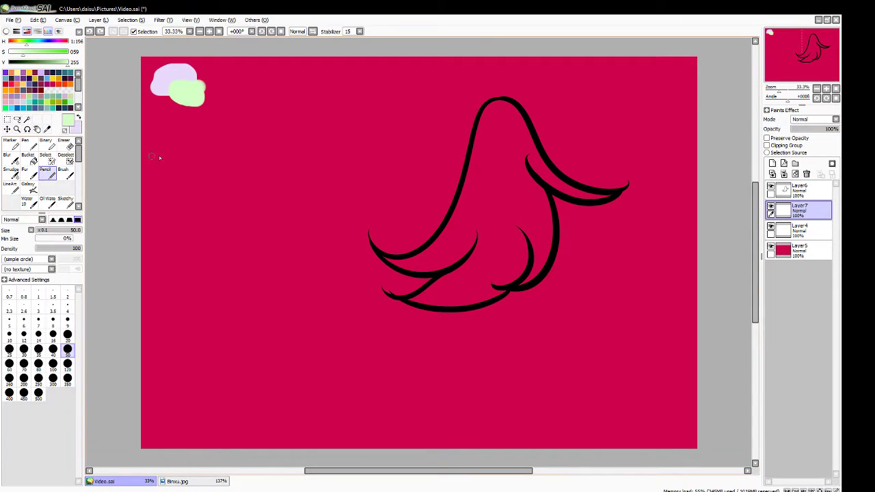
pyautogui.click(67, 363)
pyautogui.click(67, 379)
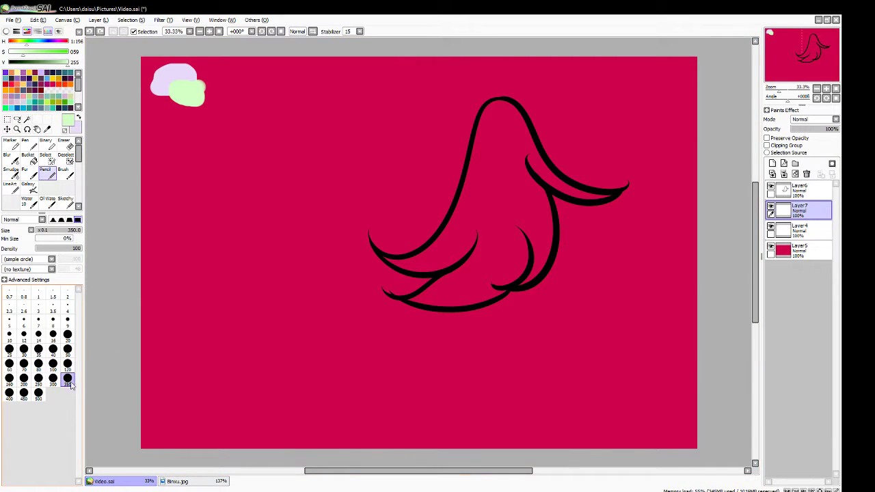
# Undo a trial green patch at the hair's crown and paint the upper hair area in lavender instead
pyautogui.moveTo(479, 104)
pyautogui.mouseDown()
pyautogui.moveTo(512, 113)
pyautogui.moveTo(523, 127)
pyautogui.mouseUp()
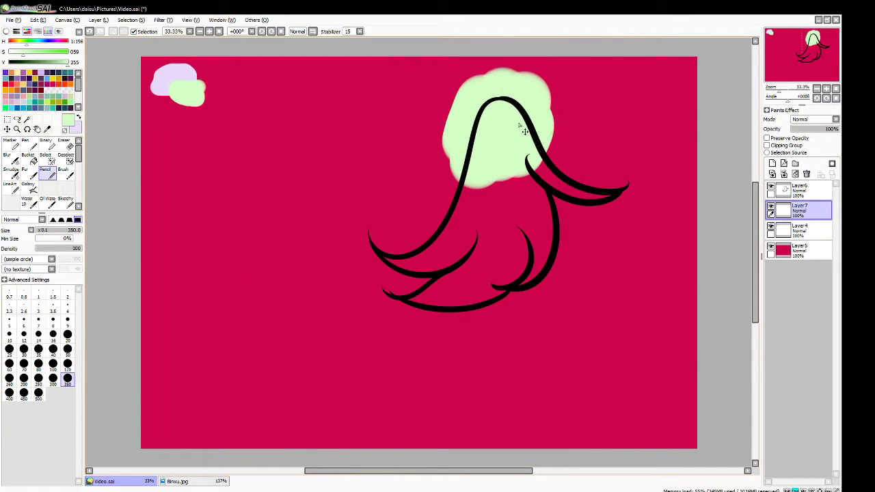
pyautogui.hotkey('ctrl', 'z')
pyautogui.click(79, 119)
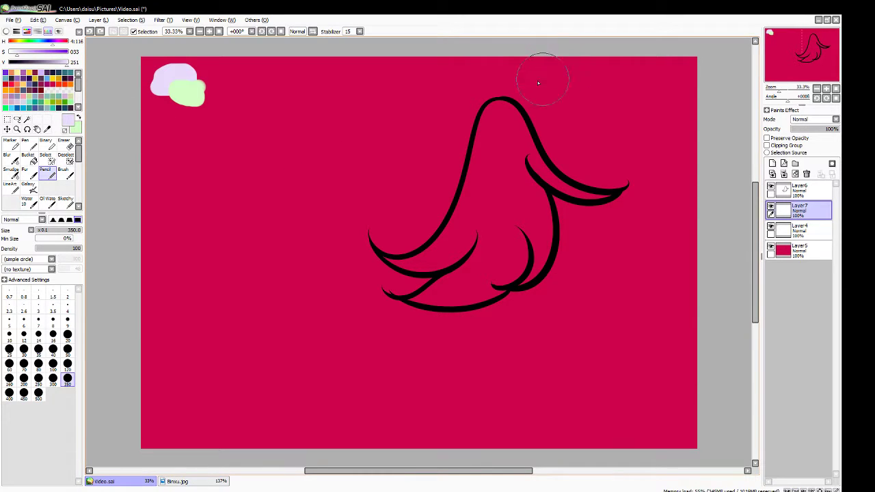
pyautogui.moveTo(538, 83)
pyautogui.mouseDown()
pyautogui.moveTo(504, 70)
pyautogui.moveTo(520, 137)
pyautogui.moveTo(554, 147)
pyautogui.moveTo(462, 170)
pyautogui.moveTo(457, 137)
pyautogui.mouseUp()
# Paint light green behind the lower locks, then extend the lavender down over the middle of the hair
pyautogui.click(79, 119)
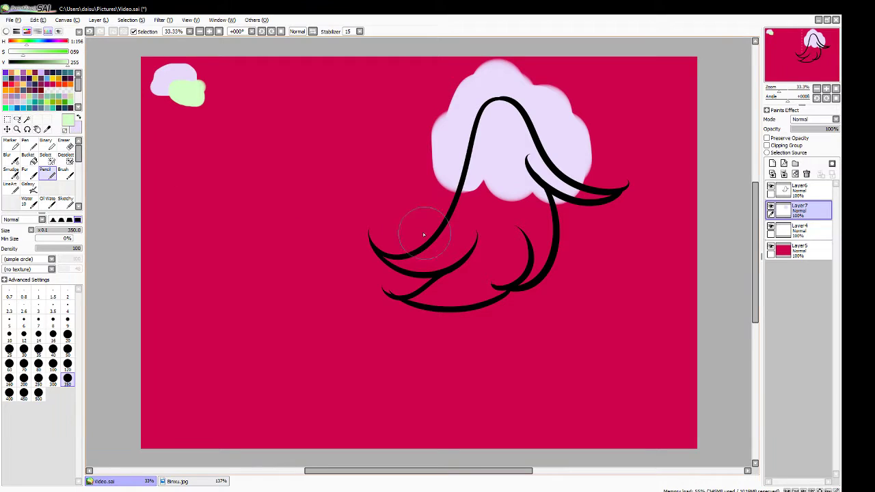
pyautogui.moveTo(424, 234)
pyautogui.mouseDown()
pyautogui.moveTo(438, 201)
pyautogui.moveTo(438, 252)
pyautogui.moveTo(464, 226)
pyautogui.moveTo(485, 222)
pyautogui.moveTo(504, 180)
pyautogui.moveTo(482, 181)
pyautogui.moveTo(507, 234)
pyautogui.moveTo(539, 216)
pyautogui.moveTo(564, 249)
pyautogui.moveTo(609, 224)
pyautogui.moveTo(539, 257)
pyautogui.moveTo(471, 269)
pyautogui.moveTo(395, 246)
pyautogui.moveTo(392, 297)
pyautogui.moveTo(461, 285)
pyautogui.moveTo(515, 292)
pyautogui.moveTo(491, 298)
pyautogui.moveTo(376, 263)
pyautogui.mouseUp()
pyautogui.click(79, 119)
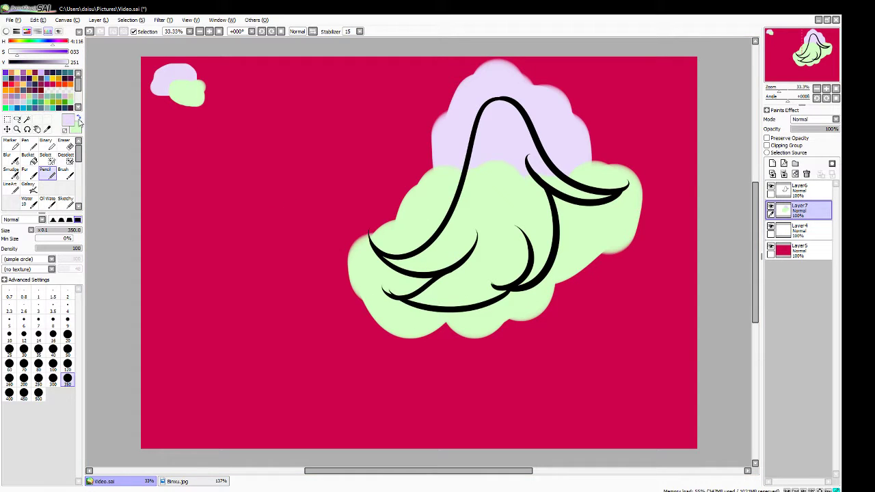
pyautogui.moveTo(512, 147)
pyautogui.mouseDown()
pyautogui.moveTo(463, 161)
pyautogui.moveTo(472, 177)
pyautogui.moveTo(510, 162)
pyautogui.moveTo(574, 182)
pyautogui.moveTo(617, 175)
pyautogui.moveTo(534, 183)
pyautogui.moveTo(451, 186)
pyautogui.mouseUp()
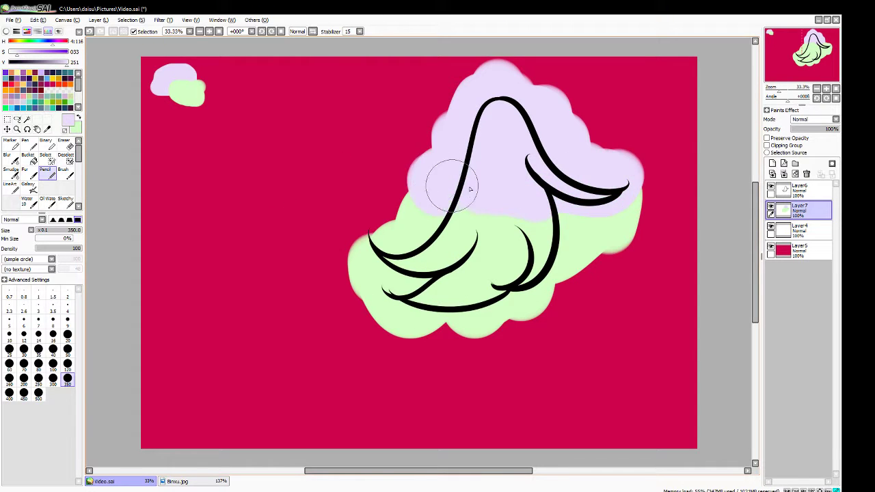
# Blend the lavender and light green into a soft gradient inside the hair with the size 350 Smudge tool
pyautogui.click(14, 174)
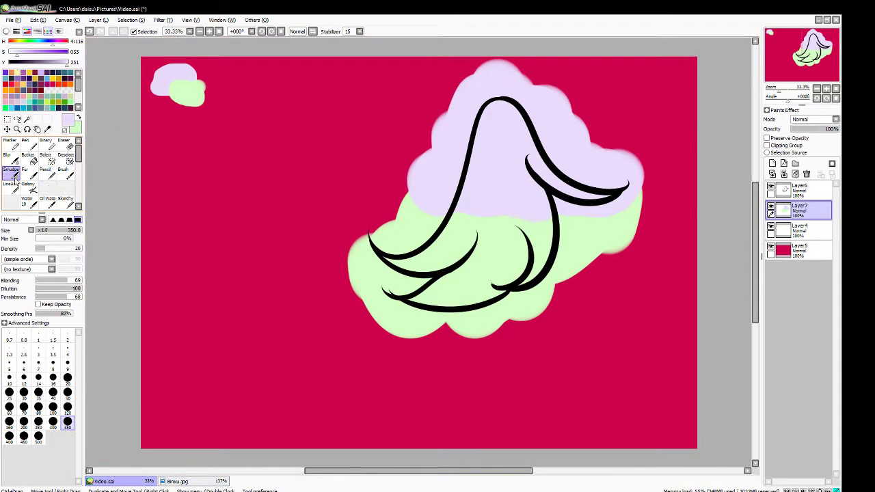
pyautogui.moveTo(469, 196)
pyautogui.mouseDown()
pyautogui.moveTo(482, 259)
pyautogui.moveTo(530, 258)
pyautogui.moveTo(602, 186)
pyautogui.moveTo(635, 180)
pyautogui.moveTo(601, 203)
pyautogui.moveTo(510, 196)
pyautogui.moveTo(406, 231)
pyautogui.moveTo(478, 250)
pyautogui.moveTo(582, 210)
pyautogui.moveTo(574, 233)
pyautogui.moveTo(501, 256)
pyautogui.moveTo(537, 265)
pyautogui.moveTo(486, 217)
pyautogui.moveTo(507, 224)
pyautogui.moveTo(534, 215)
pyautogui.moveTo(472, 224)
pyautogui.moveTo(512, 153)
pyautogui.moveTo(457, 256)
pyautogui.moveTo(497, 164)
pyautogui.moveTo(457, 258)
pyautogui.moveTo(492, 270)
pyautogui.moveTo(528, 227)
pyautogui.moveTo(516, 271)
pyautogui.moveTo(454, 237)
pyautogui.mouseUp()
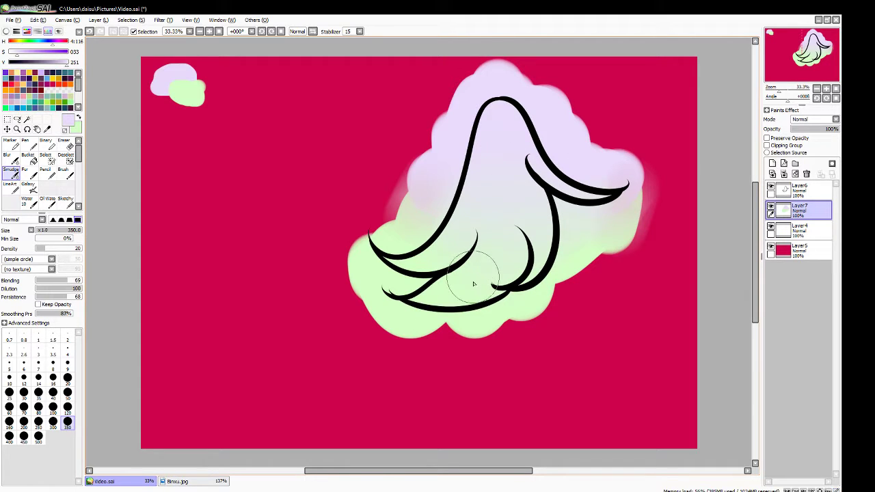
pyautogui.moveTo(473, 284)
pyautogui.mouseDown()
pyautogui.moveTo(517, 244)
pyautogui.moveTo(512, 117)
pyautogui.moveTo(504, 108)
pyautogui.moveTo(502, 115)
pyautogui.mouseUp()
pyautogui.moveTo(495, 178)
pyautogui.mouseDown()
pyautogui.moveTo(512, 176)
pyautogui.moveTo(509, 220)
pyautogui.mouseUp()
# Repaint the upper hair in lavender and the lower hair in light green with the size 350 Pencil
pyautogui.click(45, 173)
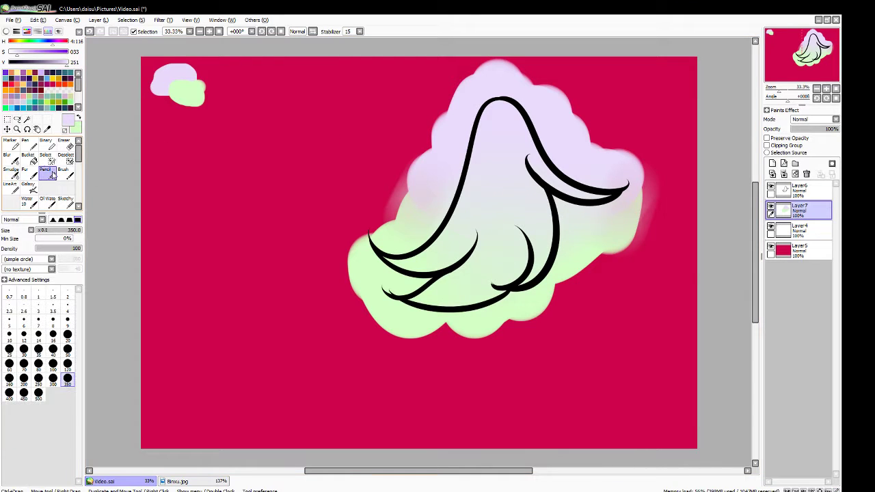
pyautogui.moveTo(437, 116); pyautogui.dragTo(492, 110)
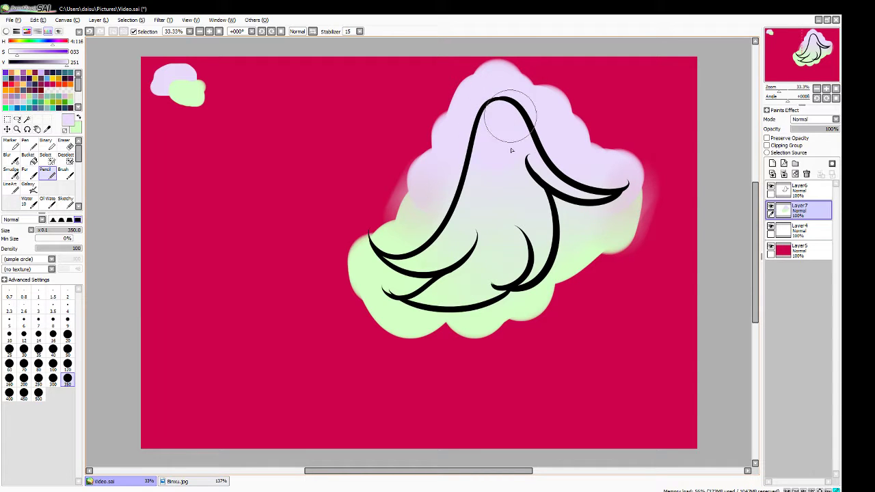
pyautogui.moveTo(441, 155); pyautogui.dragTo(572, 165)
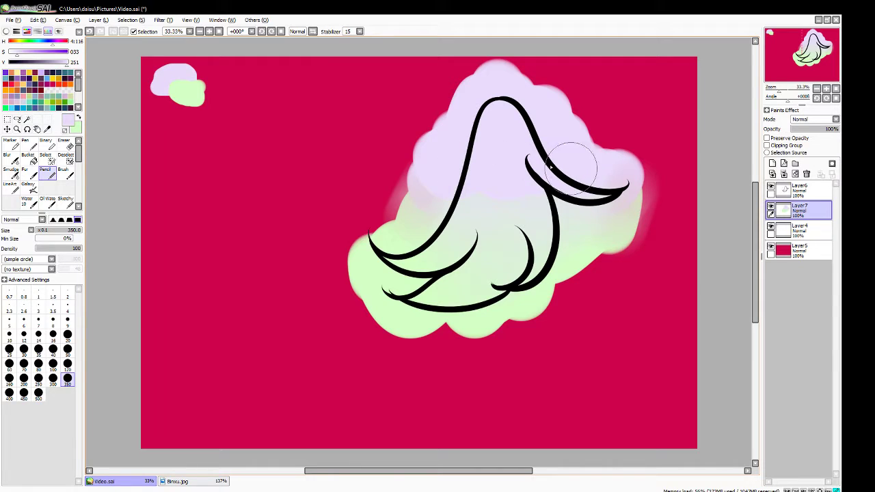
pyautogui.click(79, 117)
pyautogui.moveTo(400, 288)
pyautogui.mouseDown()
pyautogui.moveTo(443, 267)
pyautogui.moveTo(463, 280)
pyautogui.moveTo(515, 244)
pyautogui.moveTo(548, 237)
pyautogui.moveTo(567, 248)
pyautogui.moveTo(556, 265)
pyautogui.moveTo(487, 246)
pyautogui.moveTo(440, 245)
pyautogui.moveTo(446, 264)
pyautogui.moveTo(595, 244)
pyautogui.mouseUp()
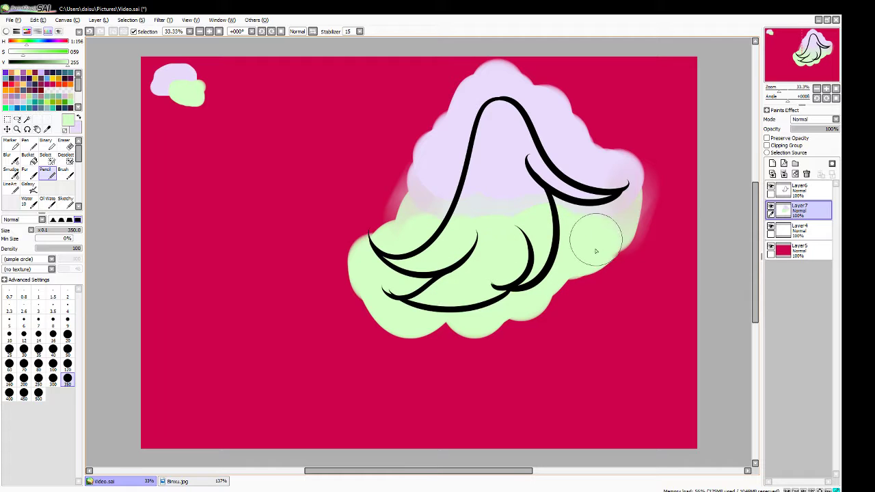
# Blend the lavender-to-green boundary inside the hair with the Smudge tool reduced to size 250
pyautogui.click(9, 172)
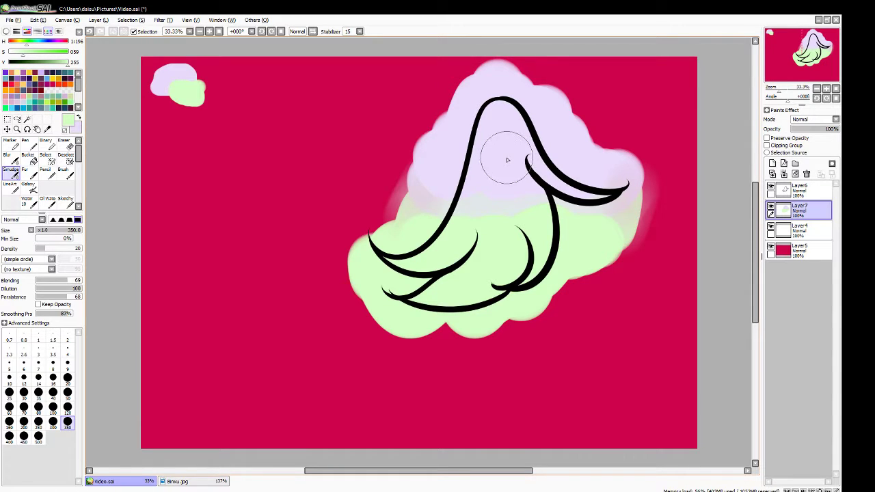
pyautogui.press('[')
pyautogui.press('[')
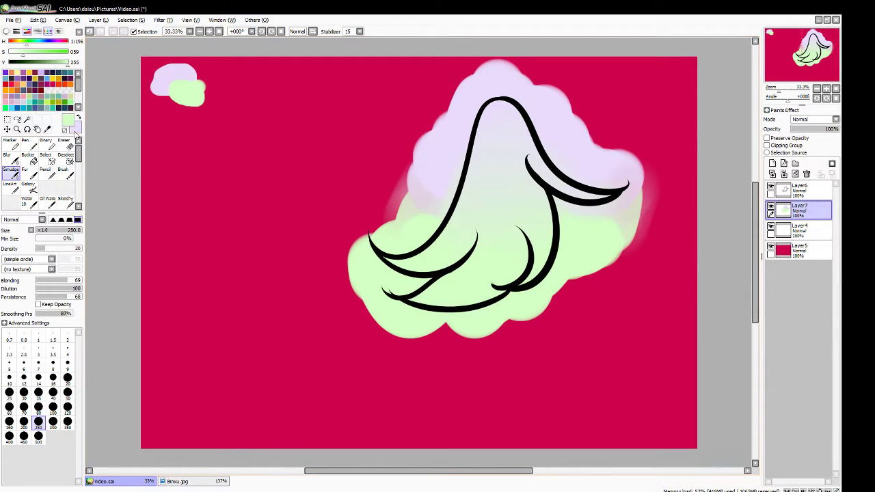
# Undo a stray lavender stroke, repaint the upper hair in lavender with the Pencil, and smudge it into the green
pyautogui.click(80, 120)
pyautogui.click(45, 171)
pyautogui.moveTo(116, 146); pyautogui.dragTo(369, 91)
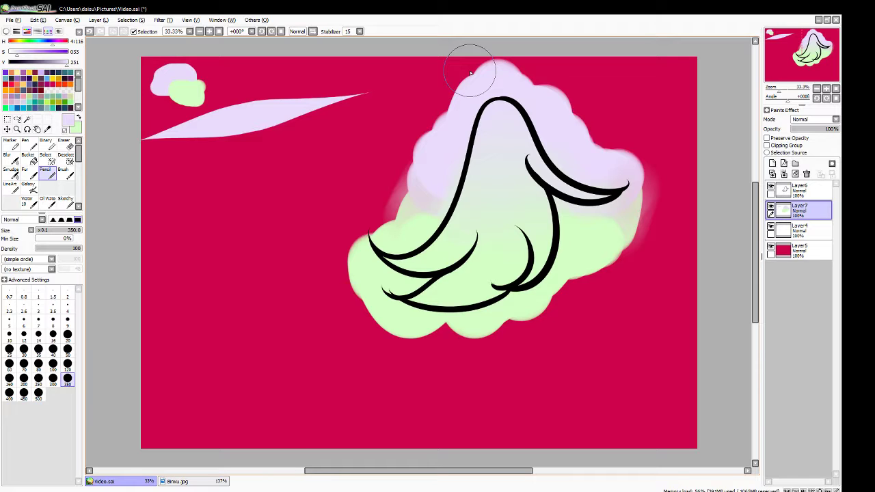
pyautogui.hotkey('ctrl', 'z')
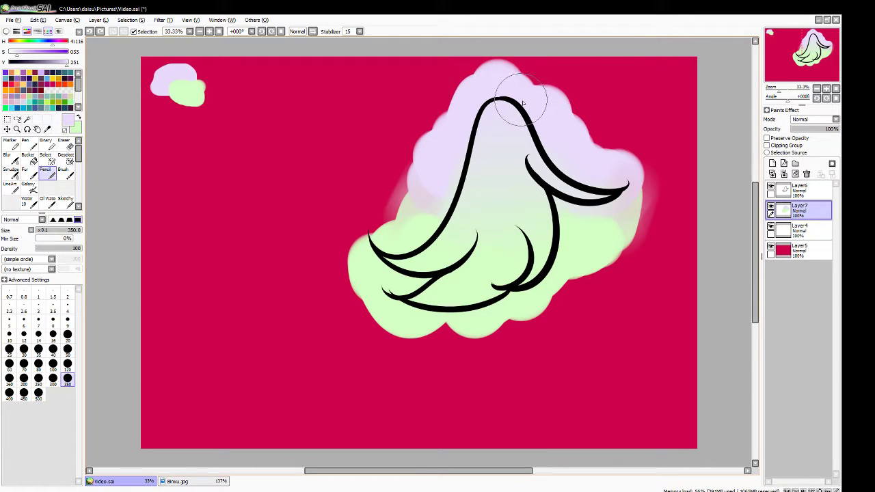
pyautogui.moveTo(522, 101)
pyautogui.mouseDown()
pyautogui.moveTo(522, 119)
pyautogui.moveTo(485, 143)
pyautogui.moveTo(533, 97)
pyautogui.mouseUp()
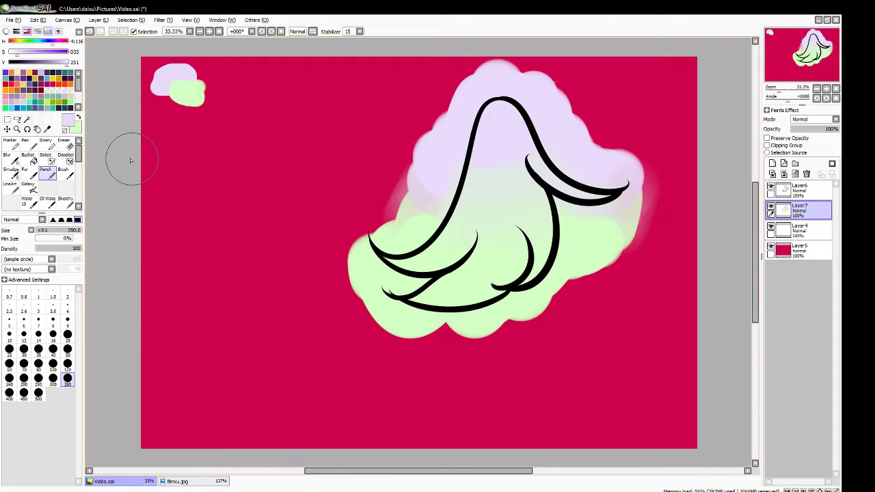
pyautogui.click(11, 174)
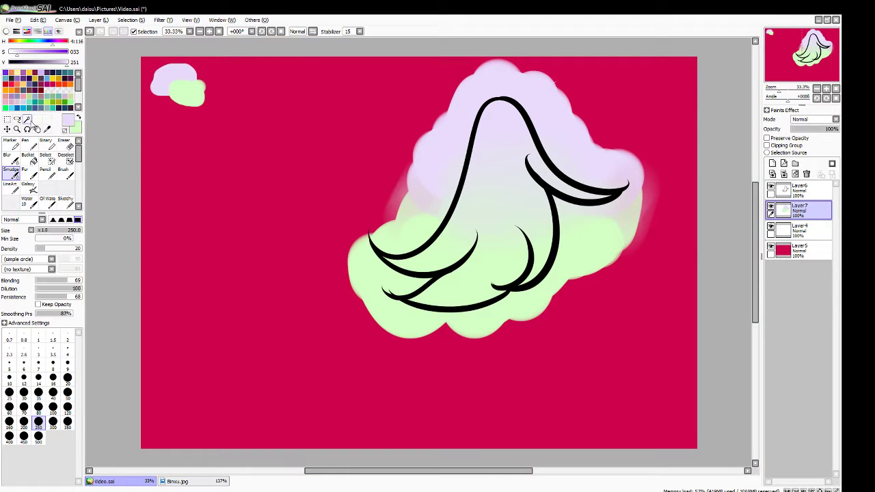
# Select the area outside the hair outline on Layer6 with the Magic Wand
pyautogui.click(30, 119)
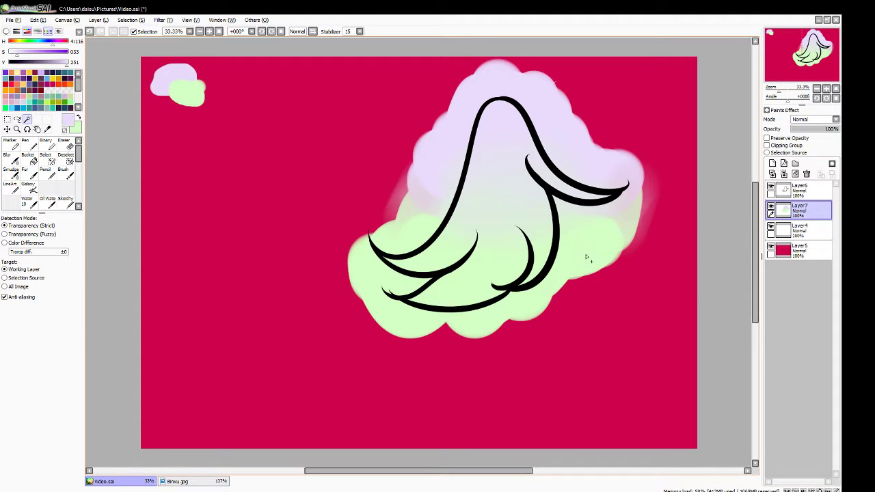
pyautogui.click(778, 191)
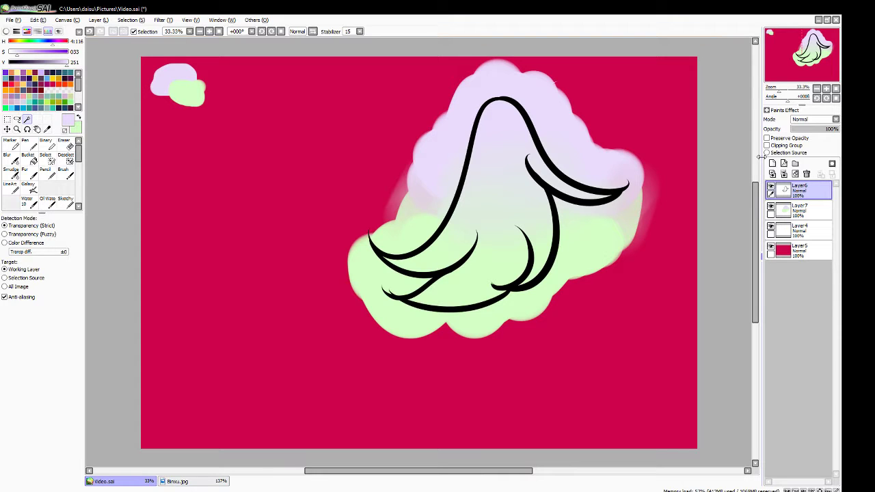
pyautogui.click(574, 218)
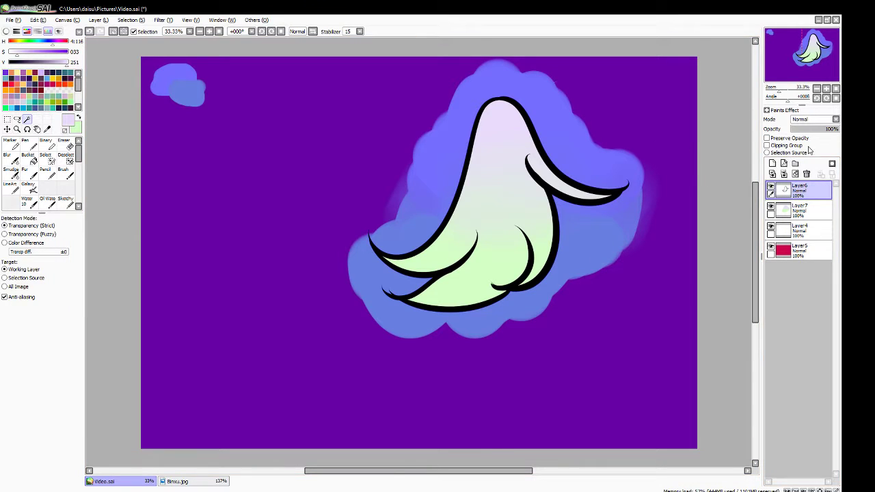
pyautogui.click(804, 212)
pyautogui.click(810, 195)
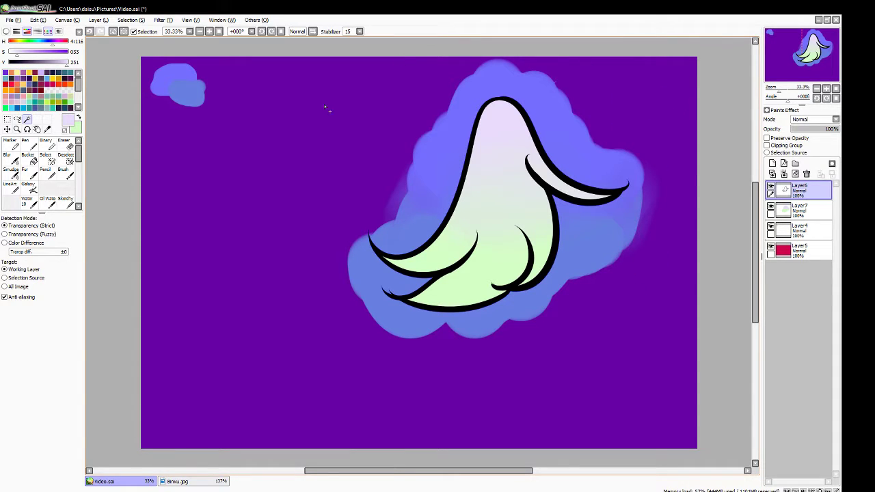
# Erase the colour outside the hair outline on Layer7 with a size 500 Eraser
pyautogui.click(69, 148)
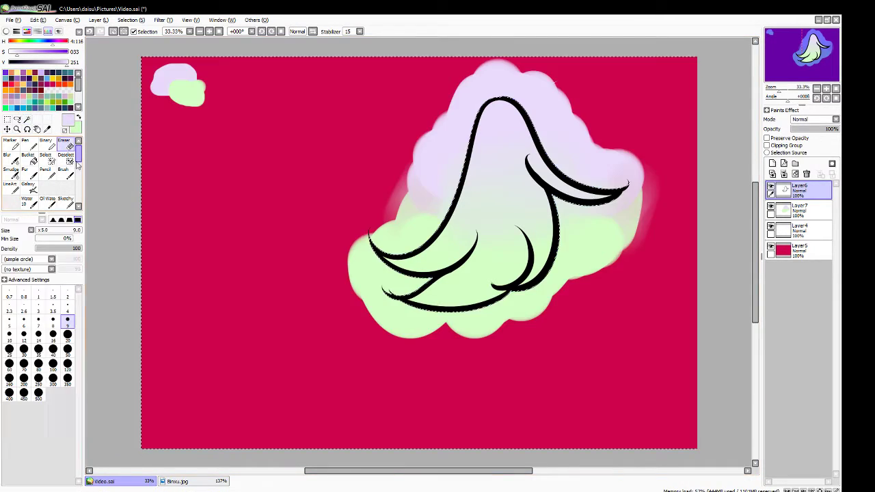
pyautogui.click(68, 378)
pyautogui.click(39, 392)
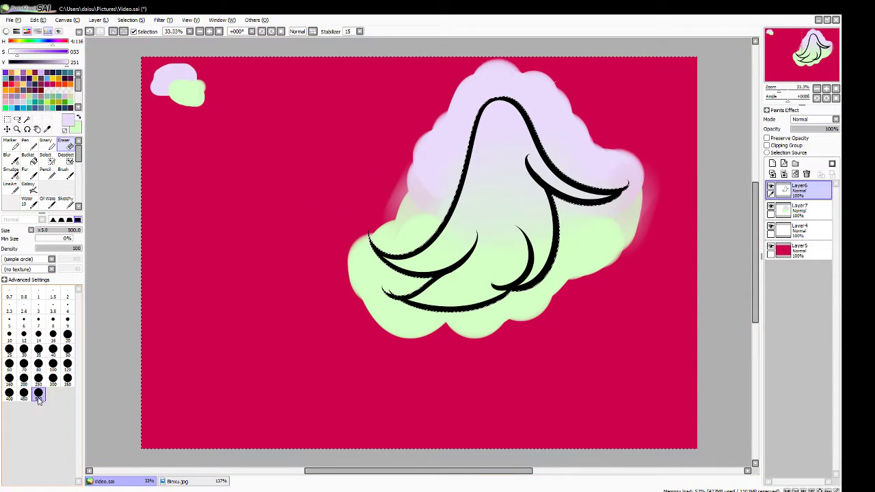
pyautogui.click(778, 210)
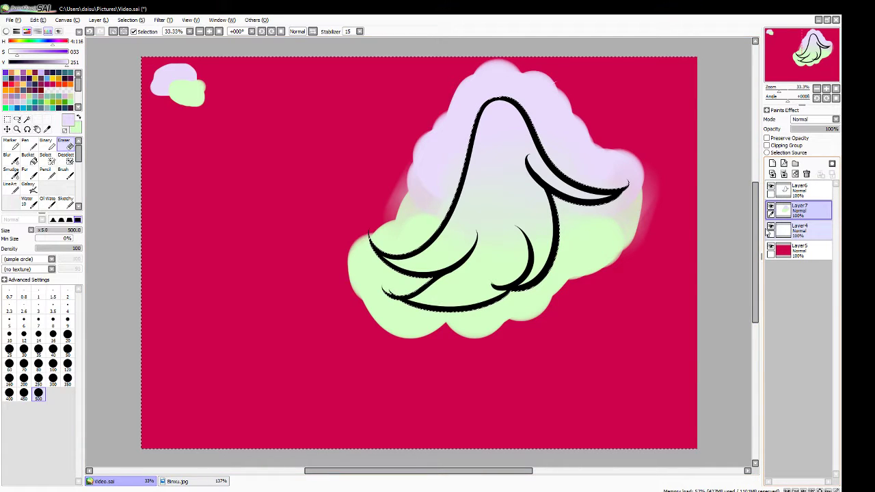
pyautogui.moveTo(561, 137)
pyautogui.mouseDown()
pyautogui.moveTo(560, 220)
pyautogui.moveTo(630, 137)
pyautogui.moveTo(658, 175)
pyautogui.moveTo(596, 268)
pyautogui.moveTo(517, 311)
pyautogui.moveTo(485, 343)
pyautogui.moveTo(382, 301)
pyautogui.moveTo(367, 327)
pyautogui.moveTo(411, 215)
pyautogui.moveTo(454, 261)
pyautogui.moveTo(422, 284)
pyautogui.moveTo(443, 151)
pyautogui.moveTo(470, 112)
pyautogui.moveTo(460, 104)
pyautogui.moveTo(592, 92)
pyautogui.moveTo(543, 86)
pyautogui.moveTo(558, 117)
pyautogui.moveTo(537, 109)
pyautogui.mouseUp()
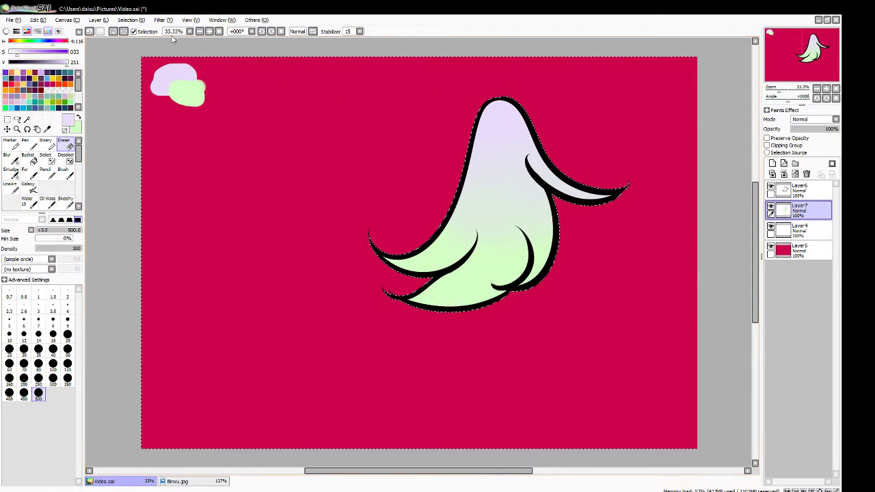
# Clear the selection around the hair
pyautogui.click(143, 23)
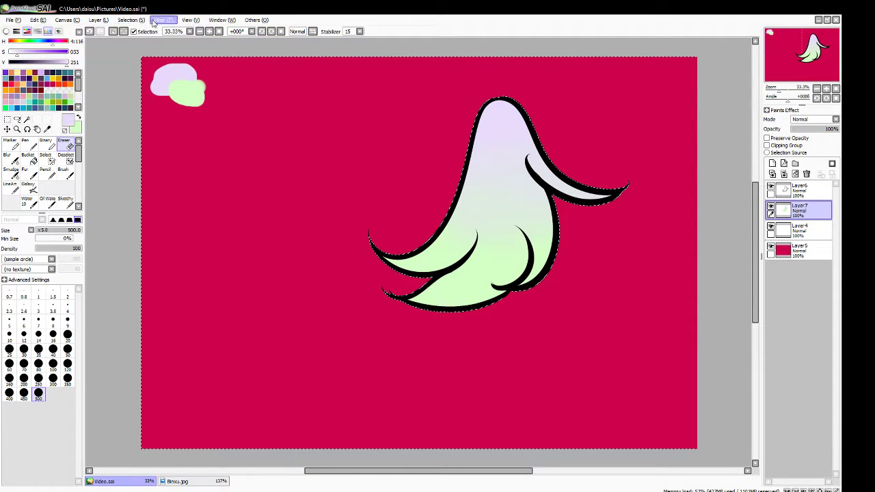
pyautogui.click(141, 34)
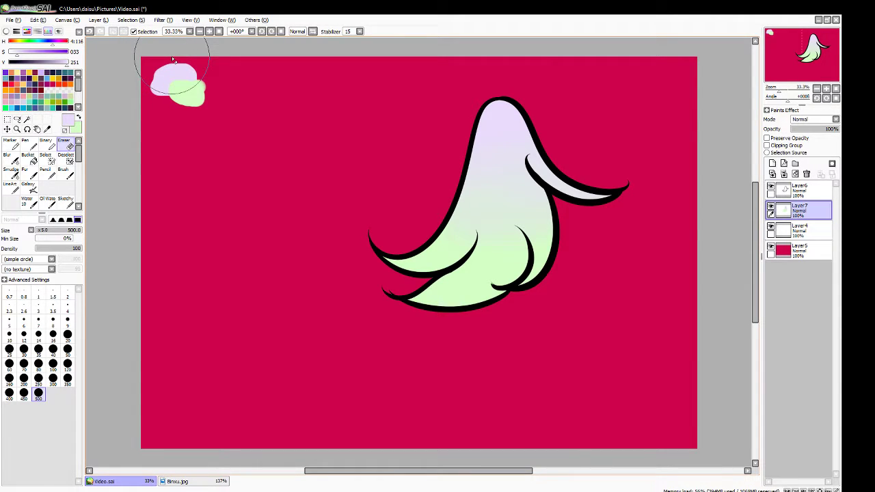
pyautogui.hotkey('ctrl', 'z')
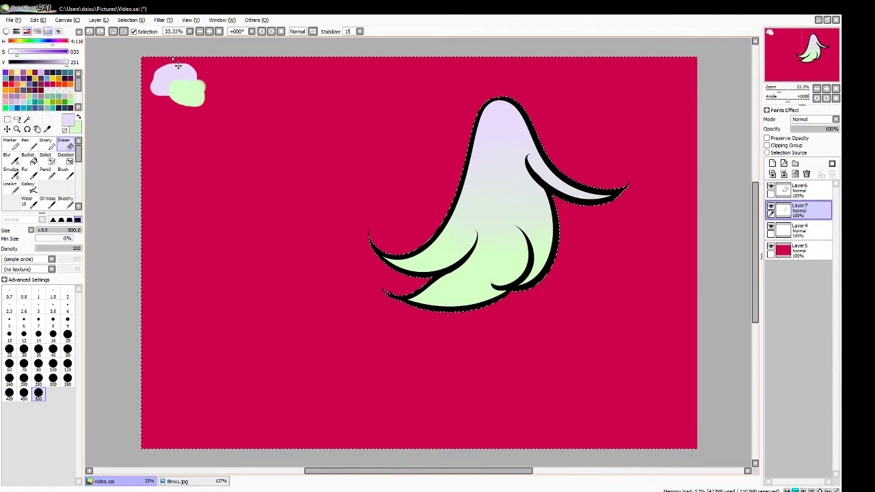
pyautogui.hotkey('ctrl', 'd')
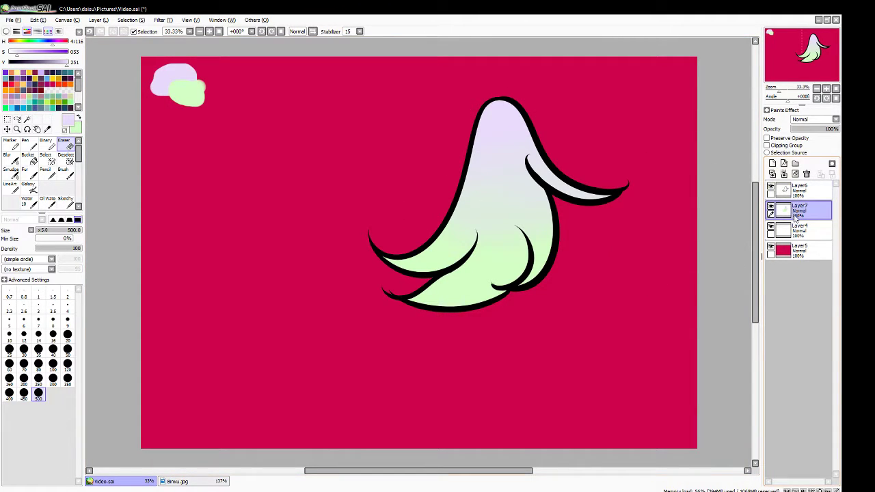
# Place Layer7 in a new layer folder and add a new layer above it as a clipping group
pyautogui.click(773, 165)
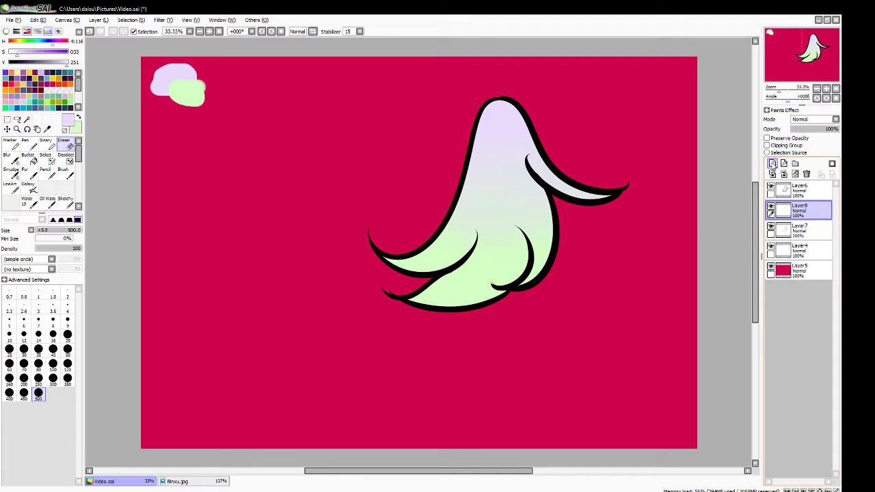
pyautogui.click(807, 174)
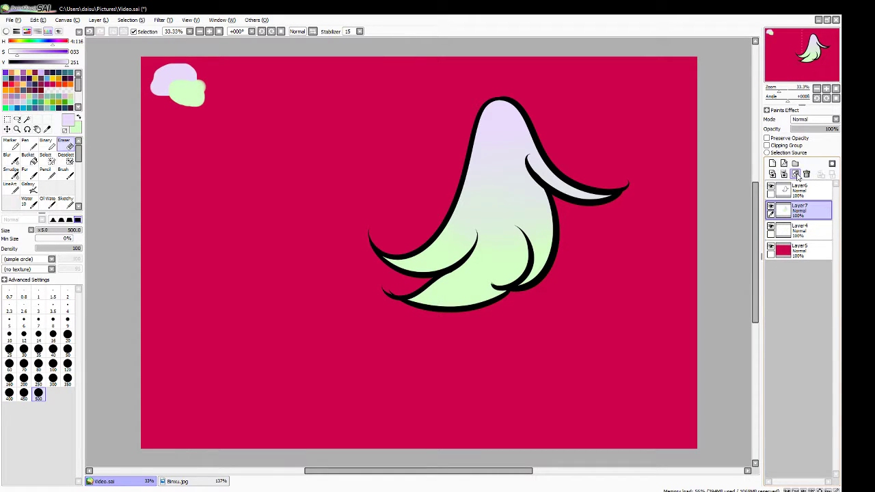
pyautogui.click(794, 165)
pyautogui.moveTo(796, 230); pyautogui.dragTo(793, 210)
pyautogui.click(772, 163)
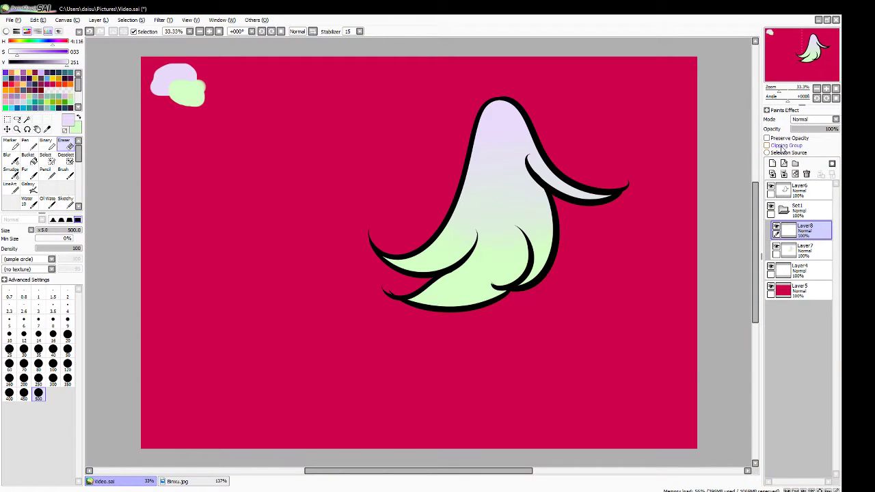
pyautogui.click(767, 145)
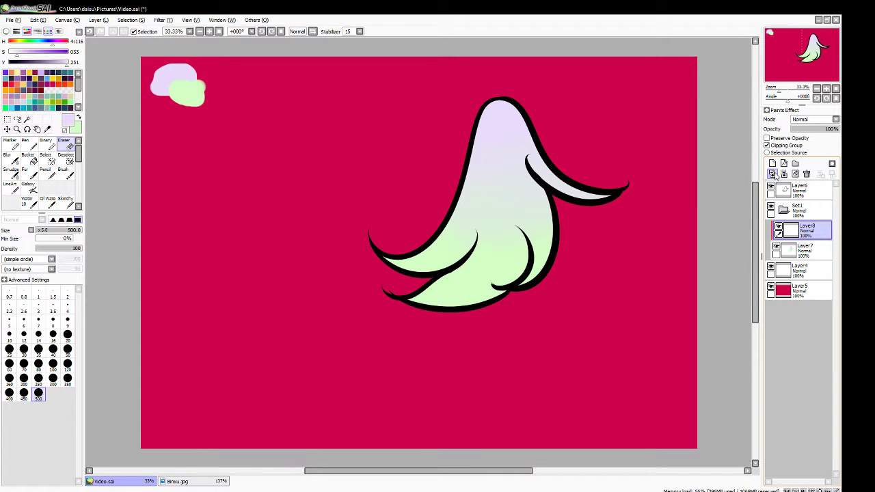
# Set the clipped layer's blending mode to Multiply and choose the Brush at size 120
pyautogui.click(778, 92)
pyautogui.moveTo(778, 92); pyautogui.dragTo(791, 73)
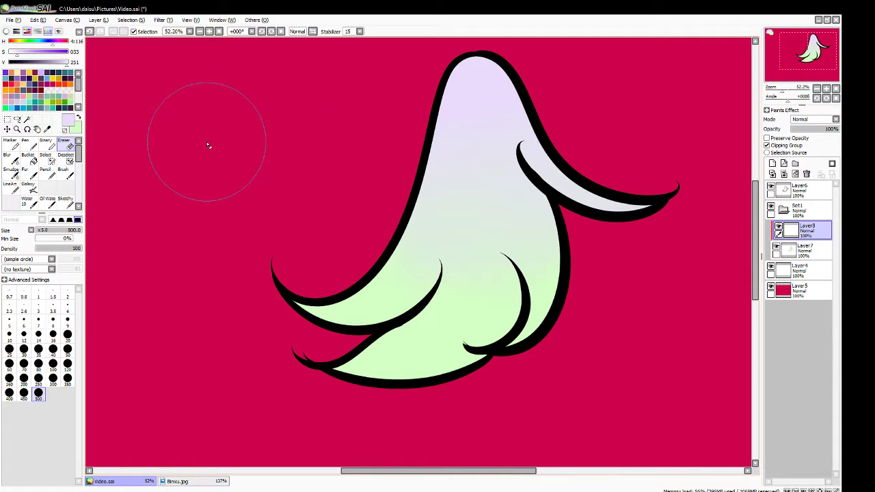
pyautogui.click(69, 175)
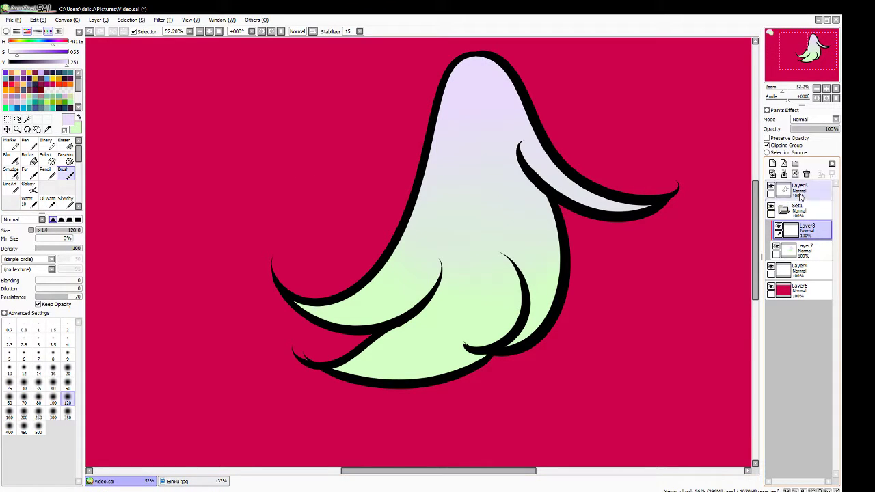
pyautogui.click(810, 139)
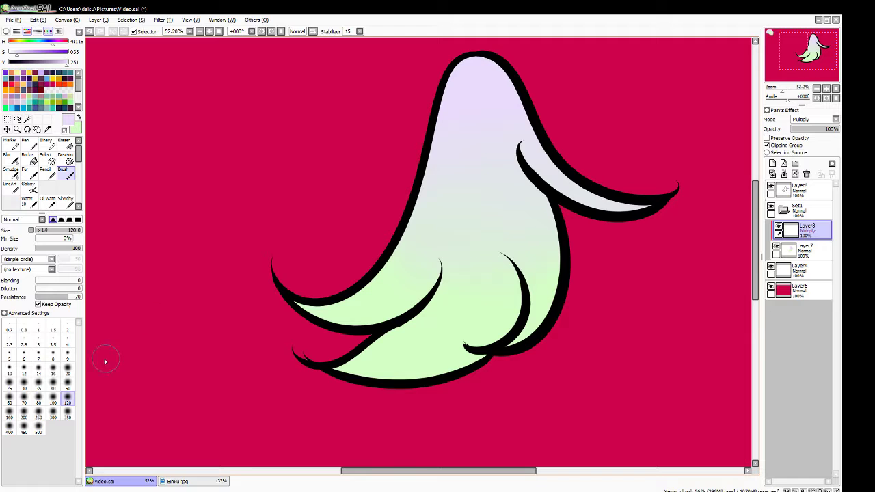
pyautogui.click(69, 381)
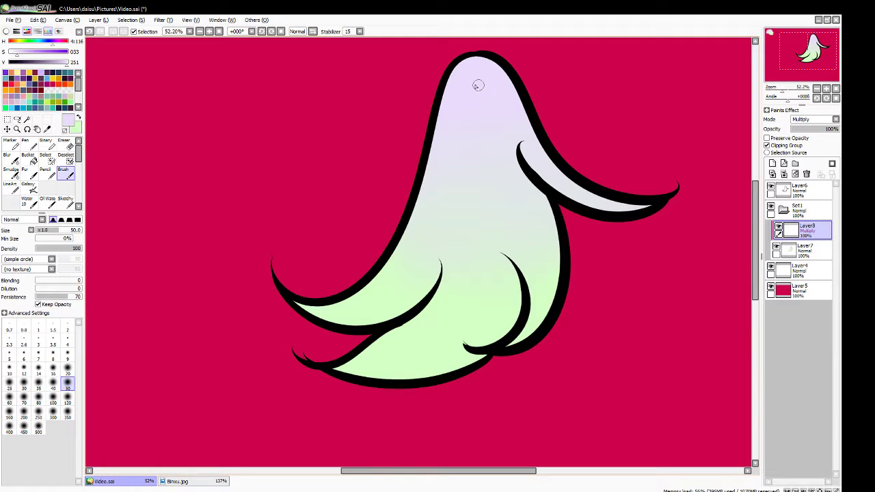
pyautogui.click(68, 401)
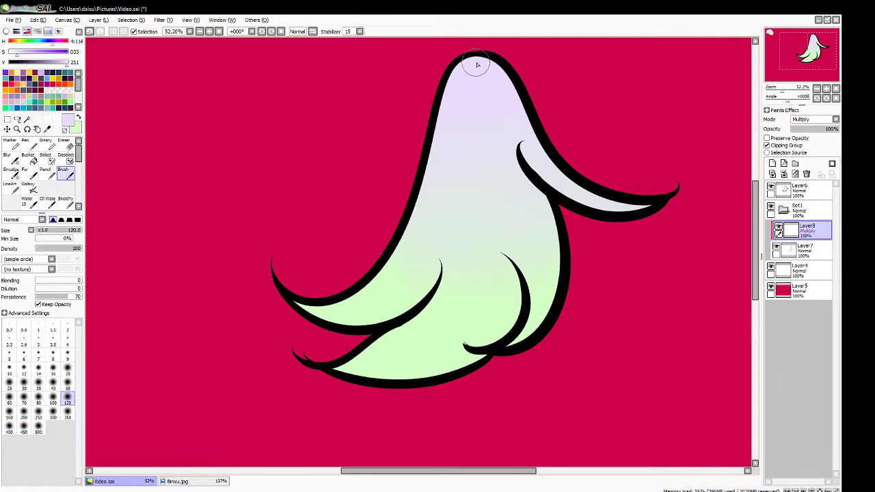
# Paint soft lavender shading at the hair's crown, along its outer edges and beside the inner strand lines
pyautogui.moveTo(477, 65)
pyautogui.mouseDown()
pyautogui.moveTo(453, 74)
pyautogui.moveTo(469, 70)
pyautogui.moveTo(456, 86)
pyautogui.moveTo(479, 68)
pyautogui.moveTo(504, 79)
pyautogui.moveTo(510, 71)
pyautogui.mouseUp()
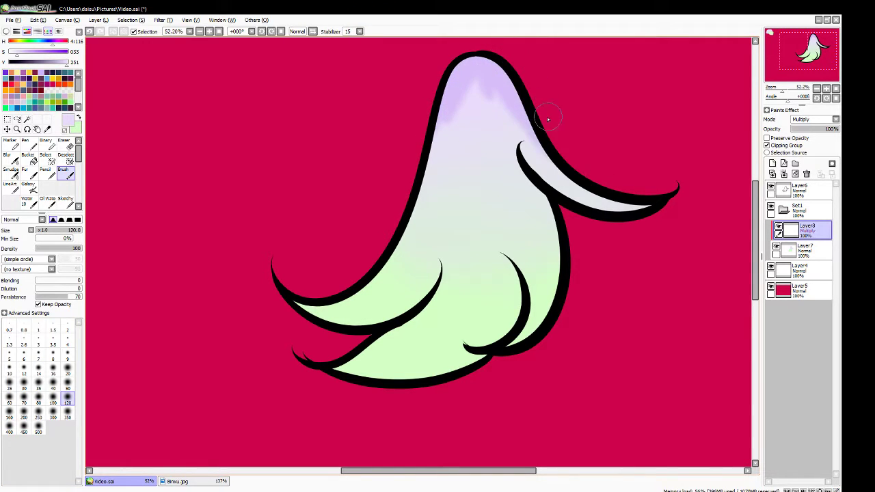
pyautogui.moveTo(547, 119)
pyautogui.mouseDown()
pyautogui.moveTo(554, 152)
pyautogui.moveTo(699, 220)
pyautogui.moveTo(687, 198)
pyautogui.moveTo(668, 207)
pyautogui.moveTo(548, 195)
pyautogui.moveTo(512, 140)
pyautogui.moveTo(562, 231)
pyautogui.moveTo(558, 210)
pyautogui.moveTo(558, 293)
pyautogui.moveTo(533, 313)
pyautogui.moveTo(534, 323)
pyautogui.moveTo(540, 317)
pyautogui.moveTo(499, 345)
pyautogui.moveTo(512, 339)
pyautogui.moveTo(524, 275)
pyautogui.moveTo(500, 244)
pyautogui.moveTo(515, 264)
pyautogui.moveTo(519, 318)
pyautogui.moveTo(522, 309)
pyautogui.moveTo(469, 335)
pyautogui.moveTo(492, 351)
pyautogui.mouseUp()
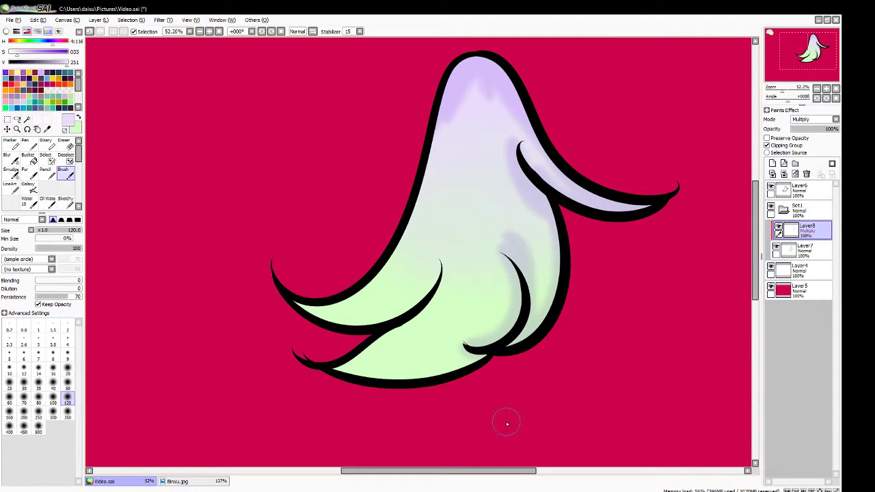
pyautogui.moveTo(502, 361)
pyautogui.mouseDown()
pyautogui.moveTo(462, 365)
pyautogui.moveTo(452, 378)
pyautogui.moveTo(350, 379)
pyautogui.moveTo(433, 382)
pyautogui.moveTo(337, 375)
pyautogui.moveTo(435, 303)
pyautogui.moveTo(441, 270)
pyautogui.moveTo(418, 304)
pyautogui.moveTo(441, 268)
pyautogui.moveTo(389, 330)
pyautogui.moveTo(326, 327)
pyautogui.moveTo(299, 308)
pyautogui.mouseUp()
pyautogui.moveTo(441, 277)
pyautogui.mouseDown()
pyautogui.moveTo(344, 339)
pyautogui.moveTo(320, 311)
pyautogui.moveTo(302, 315)
pyautogui.moveTo(395, 253)
pyautogui.mouseUp()
pyautogui.moveTo(366, 283); pyautogui.dragTo(406, 193)
pyautogui.moveTo(459, 90); pyautogui.dragTo(412, 188)
pyautogui.moveTo(445, 116); pyautogui.dragTo(399, 231)
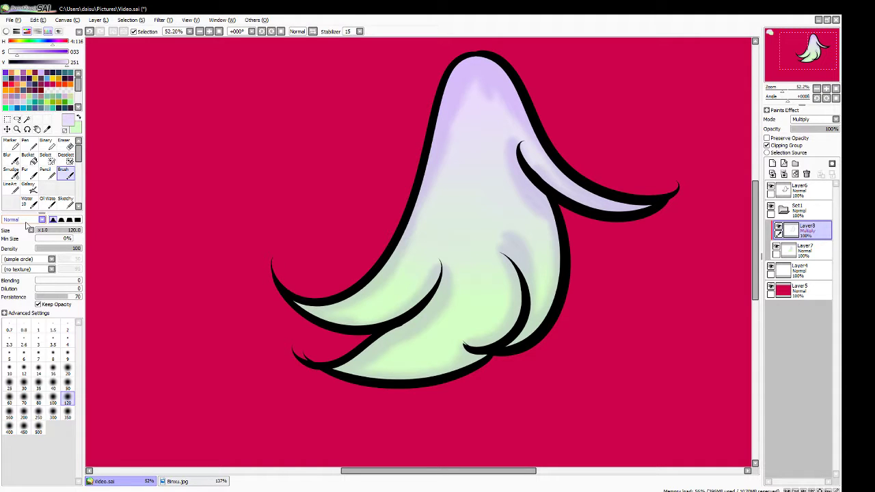
# Blend the lavender shading into the hair with the Smudge tool at size 250, from the crown down to the lower strands
pyautogui.click(11, 172)
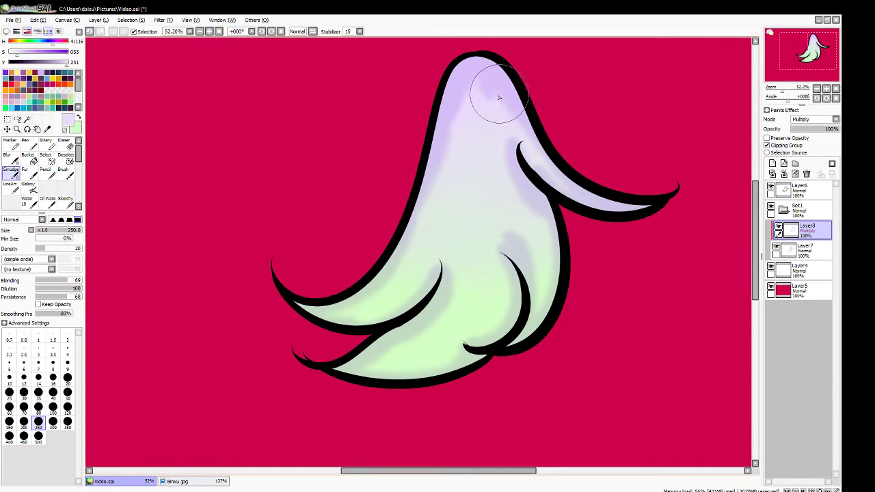
pyautogui.moveTo(499, 97)
pyautogui.mouseDown()
pyautogui.moveTo(471, 95)
pyautogui.moveTo(463, 136)
pyautogui.moveTo(490, 98)
pyautogui.moveTo(567, 183)
pyautogui.mouseUp()
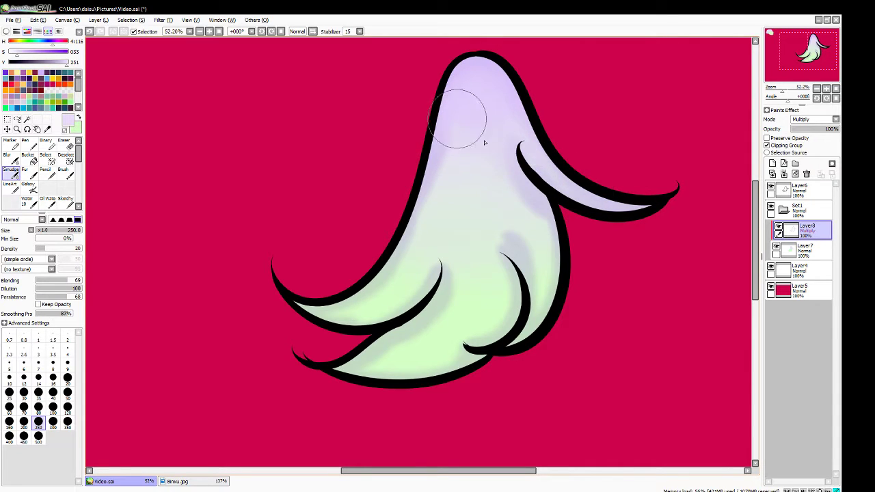
pyautogui.moveTo(484, 143)
pyautogui.mouseDown()
pyautogui.moveTo(506, 195)
pyautogui.moveTo(537, 226)
pyautogui.moveTo(533, 266)
pyautogui.moveTo(494, 237)
pyautogui.moveTo(440, 289)
pyautogui.moveTo(433, 313)
pyautogui.moveTo(355, 321)
pyautogui.moveTo(438, 247)
pyautogui.moveTo(340, 333)
pyautogui.moveTo(479, 274)
pyautogui.moveTo(443, 336)
pyautogui.mouseUp()
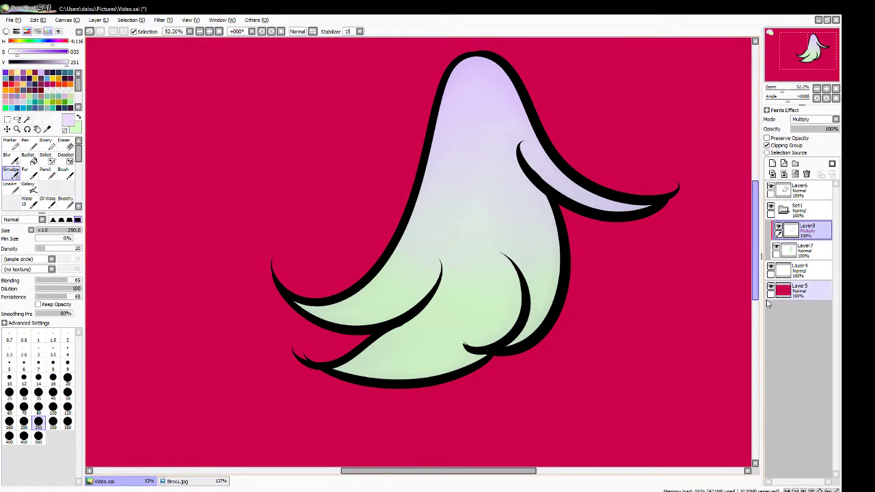
# Add a new layer above Layer8 as a clipping group and set its blending mode to Multiply
pyautogui.click(773, 164)
pyautogui.click(774, 145)
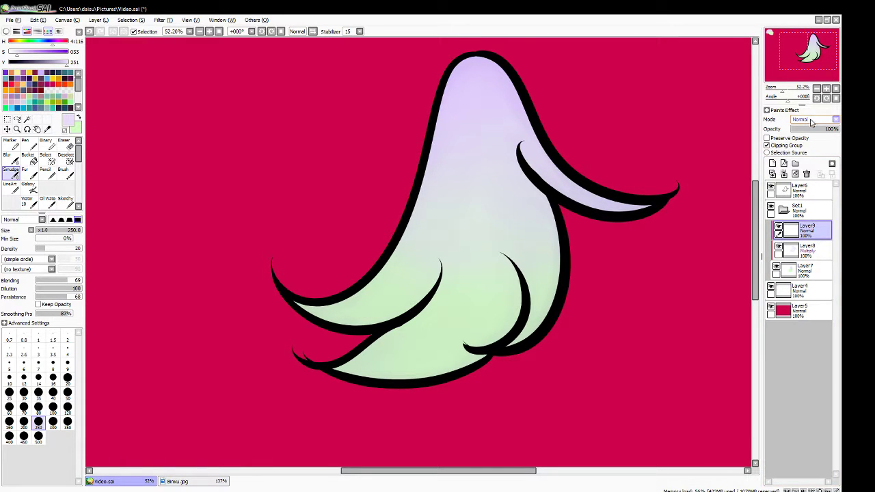
pyautogui.click(817, 138)
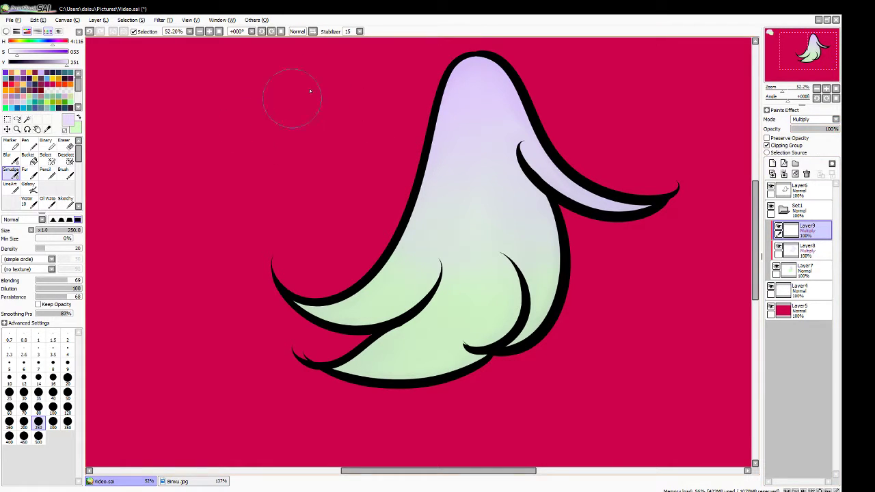
# Choose the Pen and enlarge it to size 60
pyautogui.click(71, 174)
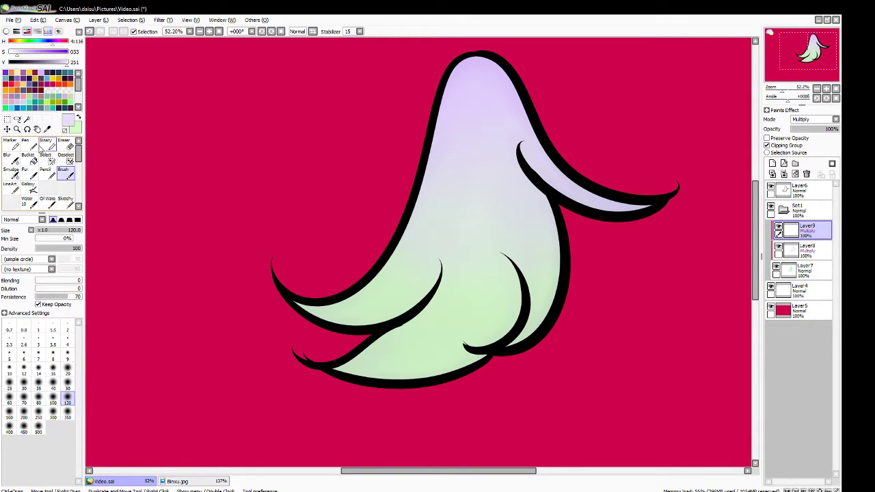
pyautogui.click(33, 147)
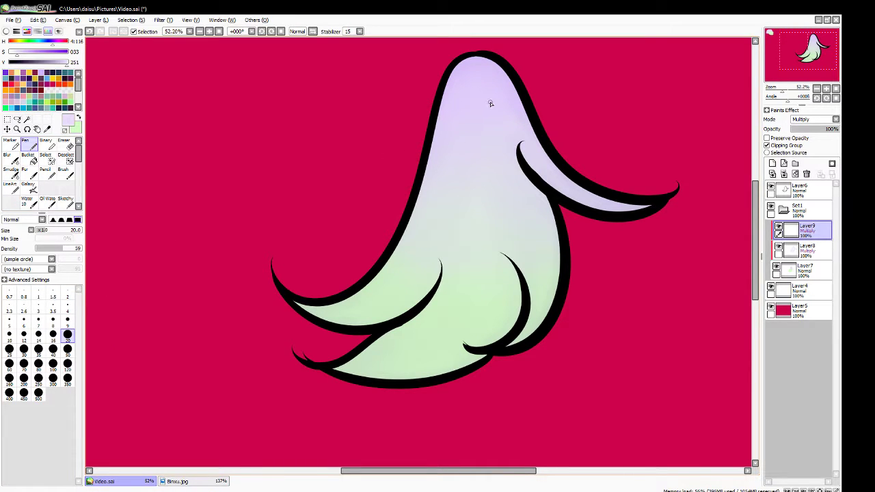
pyautogui.press(']')
pyautogui.press(']')
pyautogui.press(']')
pyautogui.press(']')
pyautogui.press(']')
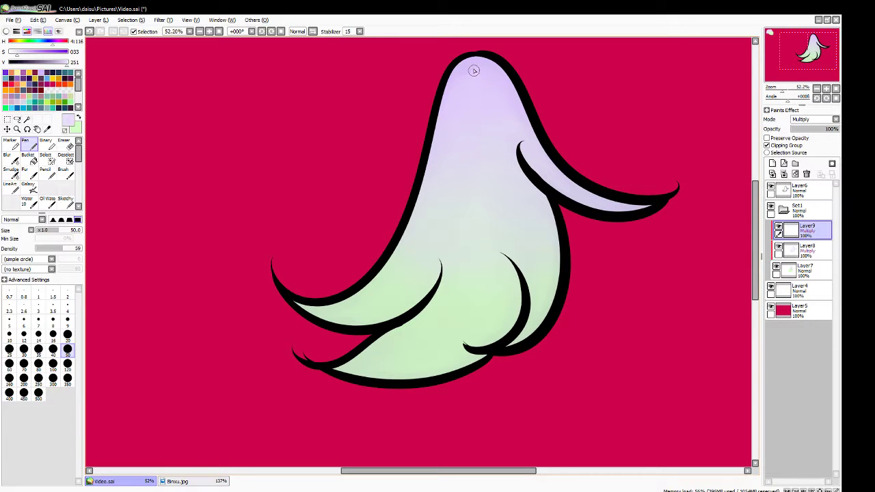
pyautogui.press(']')
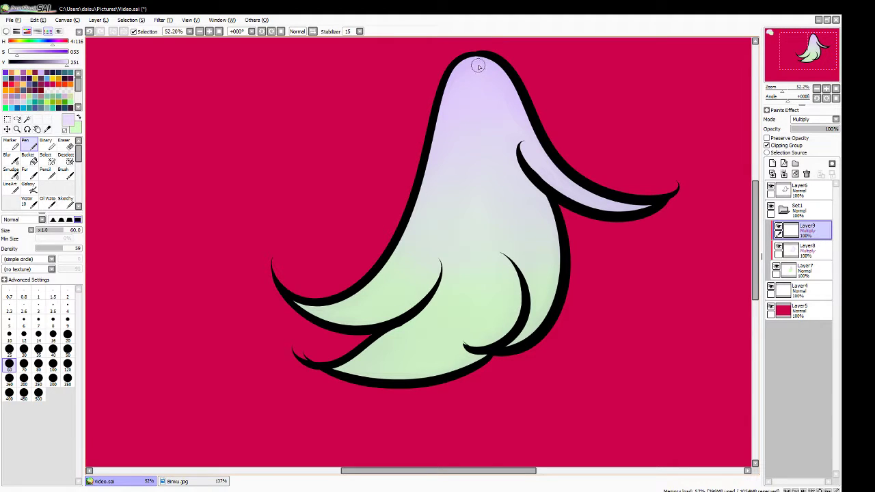
# Try lavender streaks on the crown, the right strand and the inner right lock, and clear them from the layer
pyautogui.moveTo(478, 64)
pyautogui.mouseDown()
pyautogui.moveTo(460, 85)
pyautogui.moveTo(476, 66)
pyautogui.moveTo(471, 84)
pyautogui.moveTo(496, 70)
pyautogui.moveTo(489, 106)
pyautogui.mouseUp()
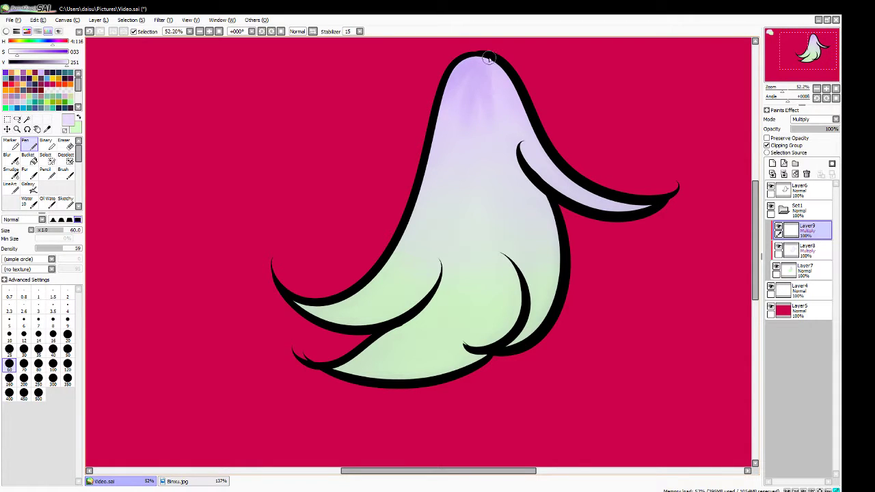
pyautogui.moveTo(488, 56)
pyautogui.mouseDown()
pyautogui.moveTo(522, 121)
pyautogui.moveTo(493, 69)
pyautogui.moveTo(512, 101)
pyautogui.moveTo(505, 75)
pyautogui.mouseUp()
pyautogui.moveTo(650, 205)
pyautogui.mouseDown()
pyautogui.moveTo(558, 176)
pyautogui.moveTo(612, 208)
pyautogui.mouseUp()
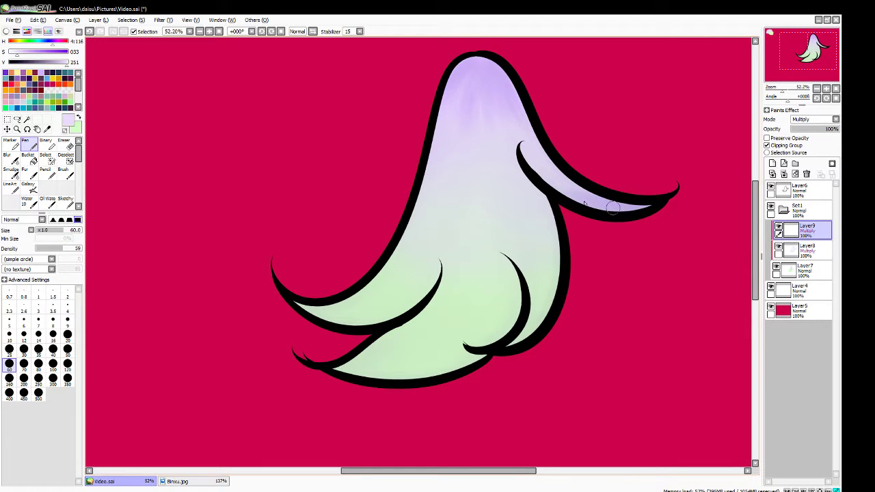
pyautogui.moveTo(525, 176)
pyautogui.mouseDown()
pyautogui.moveTo(548, 222)
pyautogui.moveTo(545, 197)
pyautogui.moveTo(547, 233)
pyautogui.moveTo(523, 176)
pyautogui.moveTo(545, 296)
pyautogui.moveTo(507, 350)
pyautogui.moveTo(541, 288)
pyautogui.moveTo(514, 341)
pyautogui.moveTo(532, 311)
pyautogui.moveTo(523, 341)
pyautogui.mouseUp()
pyautogui.moveTo(535, 277); pyautogui.dragTo(533, 329)
pyautogui.moveTo(555, 254); pyautogui.dragTo(547, 285)
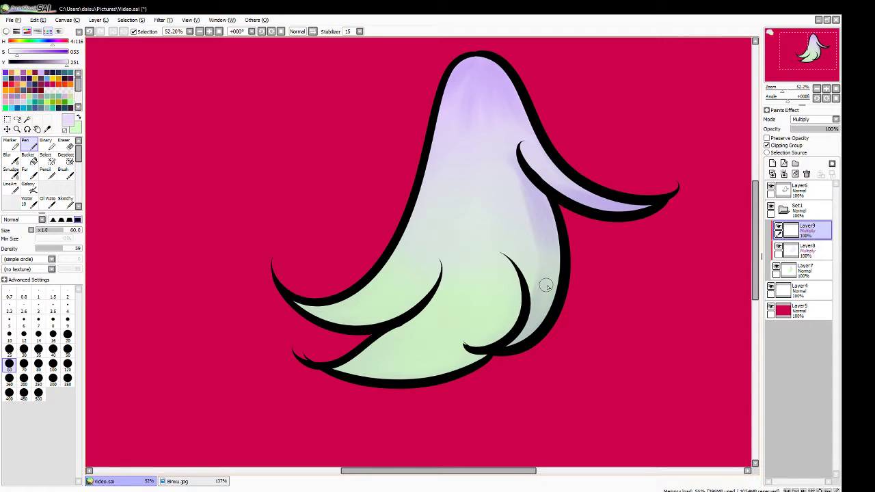
pyautogui.click(795, 174)
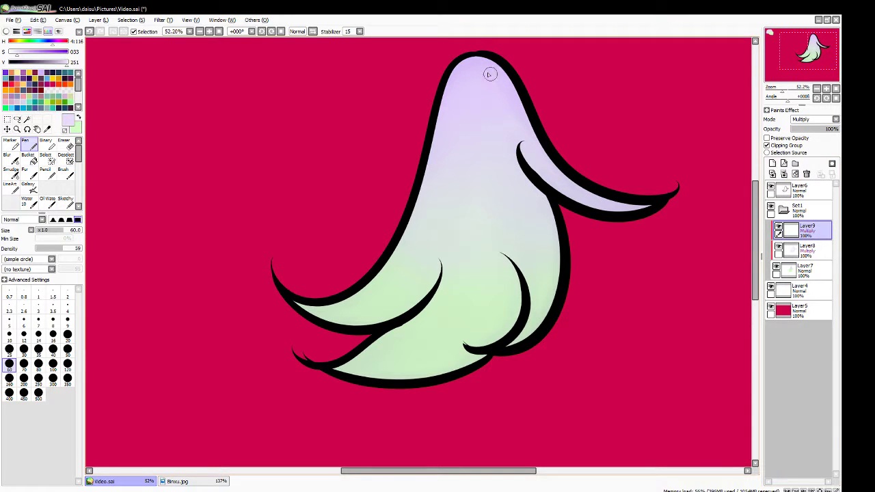
# Try repainting lavender streaks down the crown and upward from the base of the lower-right lock
pyautogui.moveTo(472, 64)
pyautogui.mouseDown()
pyautogui.moveTo(446, 125)
pyautogui.moveTo(474, 62)
pyautogui.moveTo(451, 144)
pyautogui.moveTo(484, 60)
pyautogui.moveTo(466, 136)
pyautogui.moveTo(483, 62)
pyautogui.moveTo(488, 109)
pyautogui.moveTo(486, 62)
pyautogui.moveTo(492, 108)
pyautogui.moveTo(489, 59)
pyautogui.moveTo(493, 145)
pyautogui.moveTo(494, 60)
pyautogui.moveTo(515, 133)
pyautogui.mouseUp()
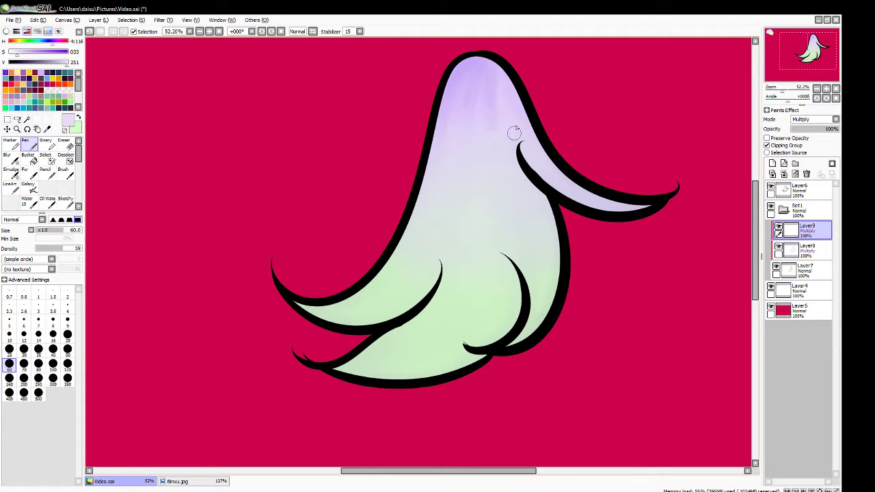
pyautogui.moveTo(499, 61); pyautogui.dragTo(527, 114)
pyautogui.moveTo(510, 83); pyautogui.dragTo(528, 126)
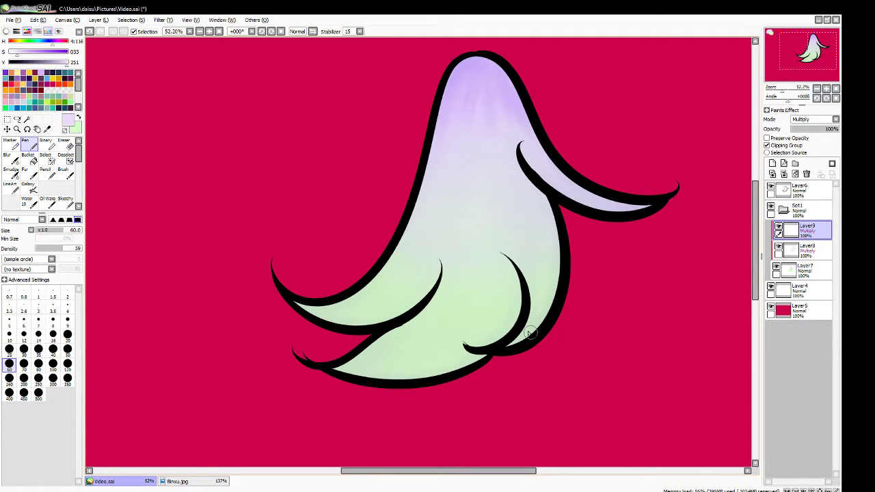
pyautogui.moveTo(518, 341); pyautogui.dragTo(547, 270)
pyautogui.moveTo(532, 329)
pyautogui.mouseDown()
pyautogui.moveTo(533, 290)
pyautogui.moveTo(526, 331)
pyautogui.moveTo(513, 238)
pyautogui.mouseUp()
pyautogui.moveTo(530, 314); pyautogui.dragTo(523, 235)
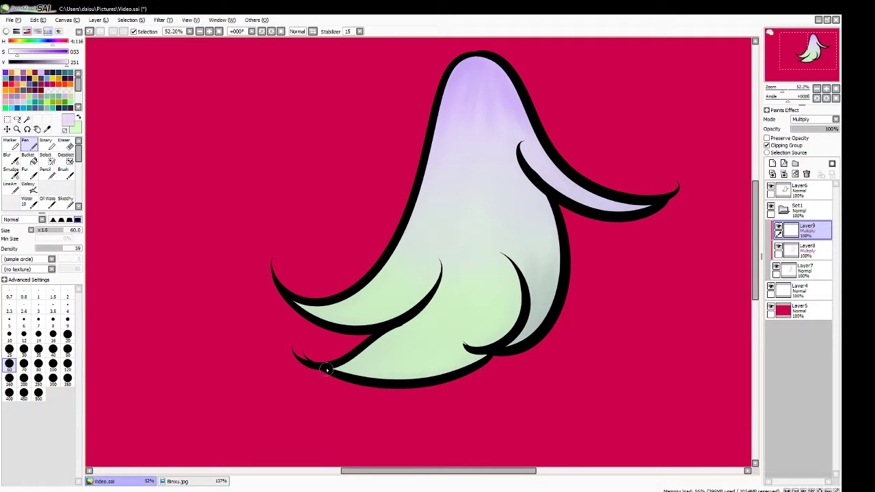
# Try shading the two lower-left strands with lavender streaks running inward from their tips
pyautogui.moveTo(326, 369)
pyautogui.mouseDown()
pyautogui.moveTo(392, 345)
pyautogui.moveTo(340, 361)
pyautogui.moveTo(405, 329)
pyautogui.mouseUp()
pyautogui.moveTo(351, 363); pyautogui.dragTo(420, 331)
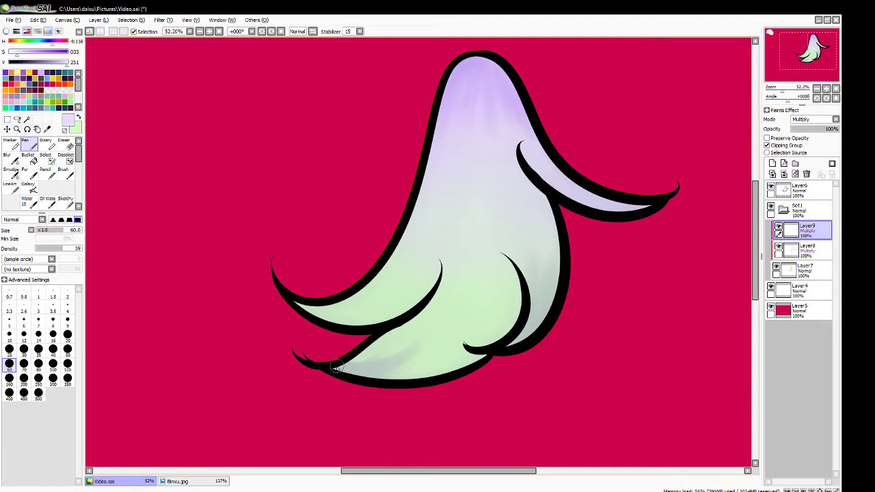
pyautogui.moveTo(337, 367)
pyautogui.mouseDown()
pyautogui.moveTo(426, 335)
pyautogui.moveTo(359, 354)
pyautogui.moveTo(339, 380)
pyautogui.moveTo(446, 380)
pyautogui.mouseUp()
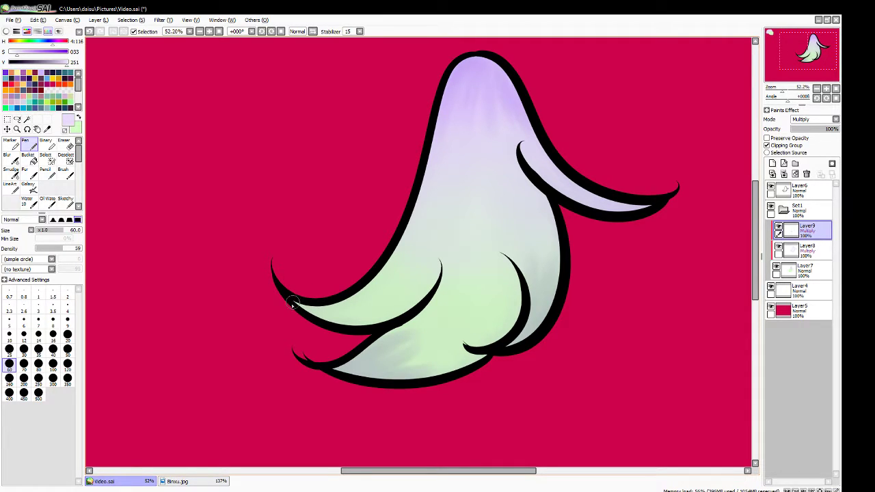
pyautogui.moveTo(301, 303)
pyautogui.mouseDown()
pyautogui.moveTo(329, 322)
pyautogui.moveTo(380, 317)
pyautogui.mouseUp()
pyautogui.moveTo(318, 303); pyautogui.dragTo(358, 283)
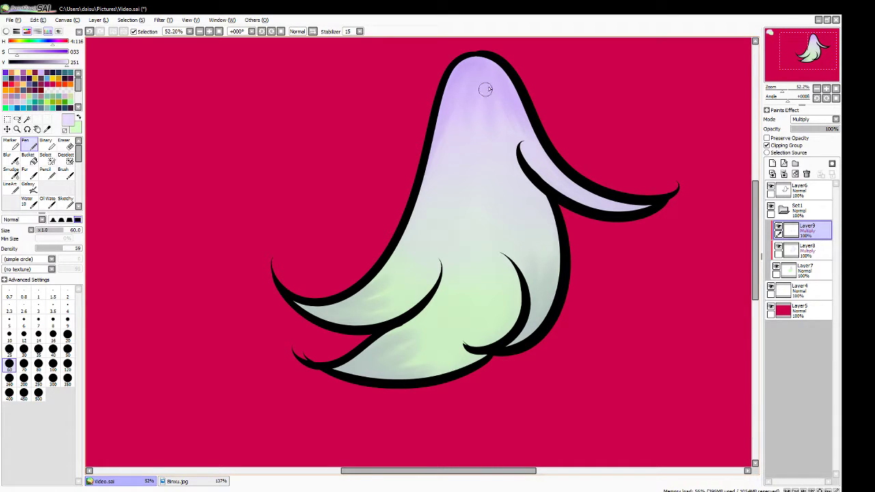
# Try longer lavender streaks from the crown and along the right strand, and clear all shading from Layer9
pyautogui.moveTo(478, 63); pyautogui.dragTo(455, 187)
pyautogui.moveTo(483, 80); pyautogui.dragTo(481, 165)
pyautogui.moveTo(495, 96)
pyautogui.mouseDown()
pyautogui.moveTo(498, 151)
pyautogui.moveTo(512, 181)
pyautogui.mouseUp()
pyautogui.moveTo(513, 92)
pyautogui.mouseDown()
pyautogui.moveTo(553, 206)
pyautogui.moveTo(566, 180)
pyautogui.mouseUp()
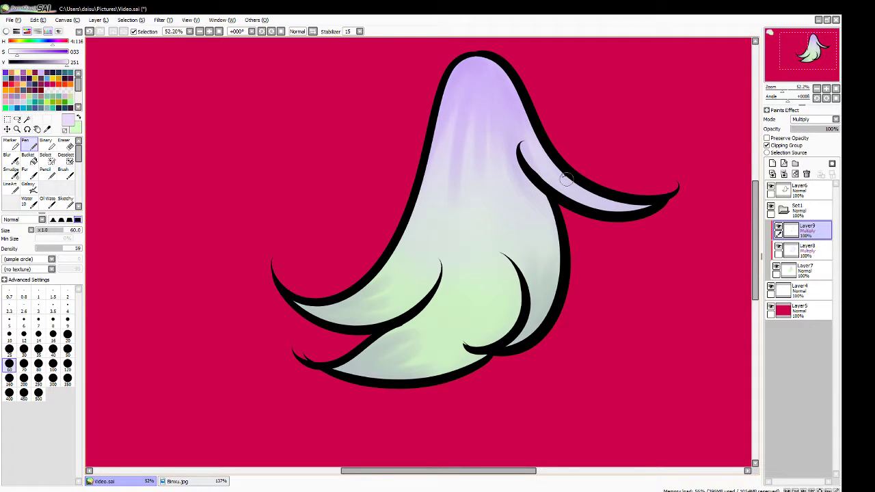
pyautogui.moveTo(635, 208); pyautogui.dragTo(587, 203)
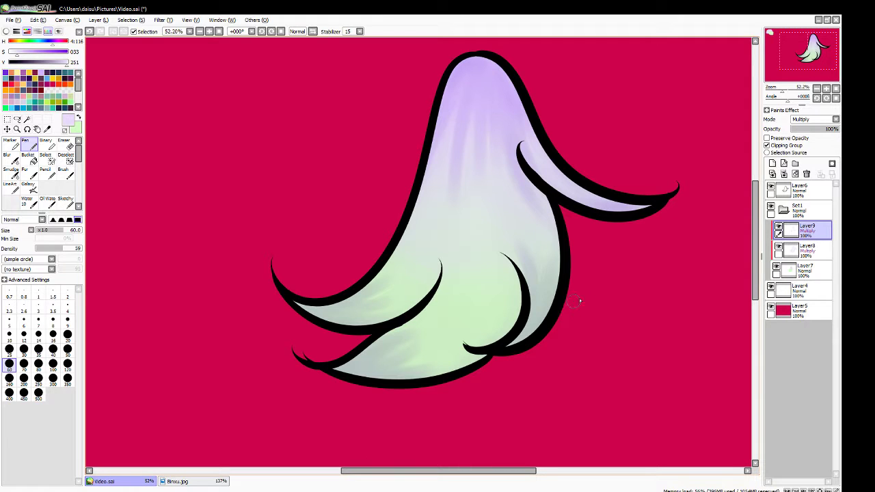
pyautogui.click(795, 174)
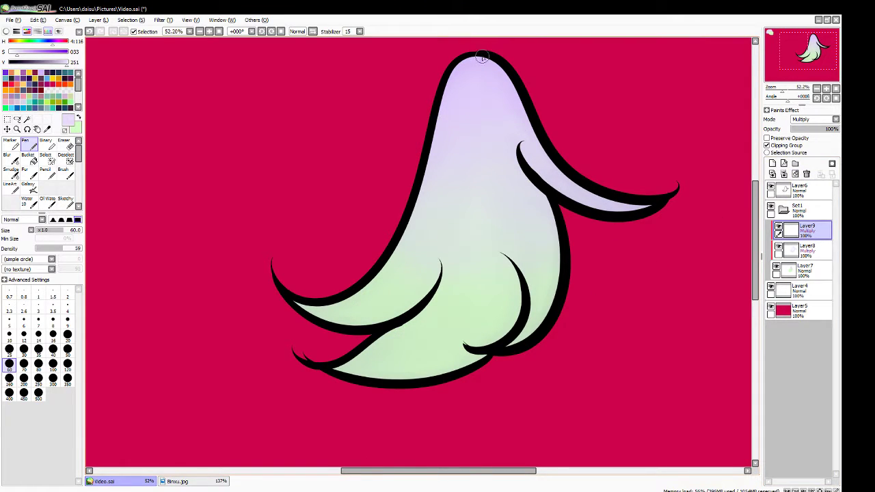
# Paint lavender streaks down from the crown, along the right strand and on the hair beneath it
pyautogui.moveTo(480, 56); pyautogui.dragTo(495, 152)
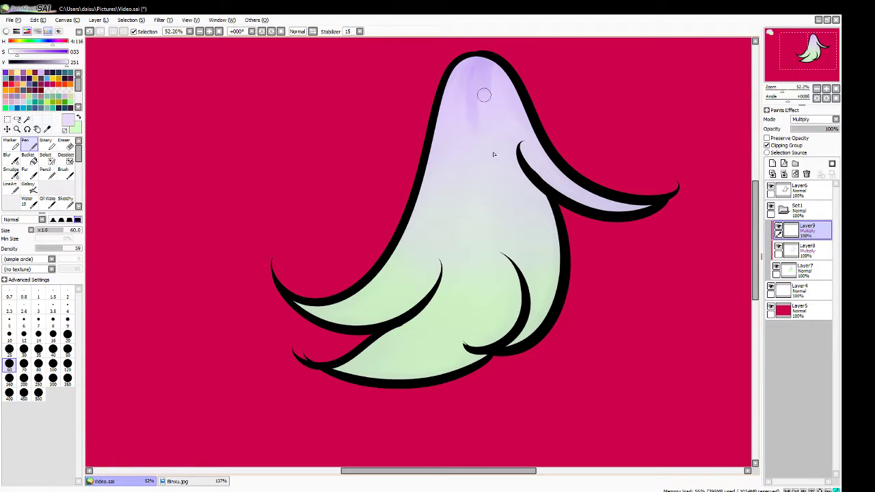
pyautogui.moveTo(494, 62)
pyautogui.mouseDown()
pyautogui.moveTo(499, 129)
pyautogui.moveTo(518, 113)
pyautogui.mouseUp()
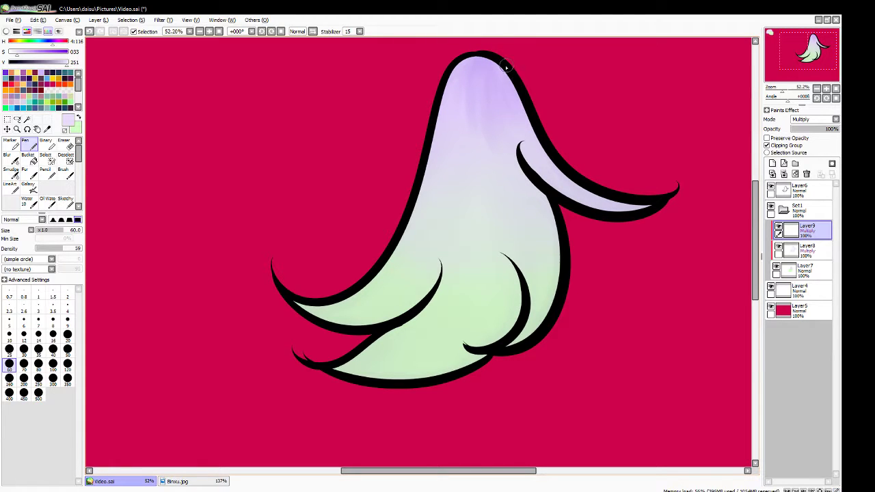
pyautogui.moveTo(485, 59)
pyautogui.mouseDown()
pyautogui.moveTo(478, 129)
pyautogui.moveTo(457, 107)
pyautogui.mouseUp()
pyautogui.moveTo(473, 63)
pyautogui.mouseDown()
pyautogui.moveTo(487, 78)
pyautogui.moveTo(464, 70)
pyautogui.moveTo(480, 95)
pyautogui.moveTo(483, 60)
pyautogui.moveTo(454, 157)
pyautogui.moveTo(490, 59)
pyautogui.moveTo(481, 160)
pyautogui.mouseUp()
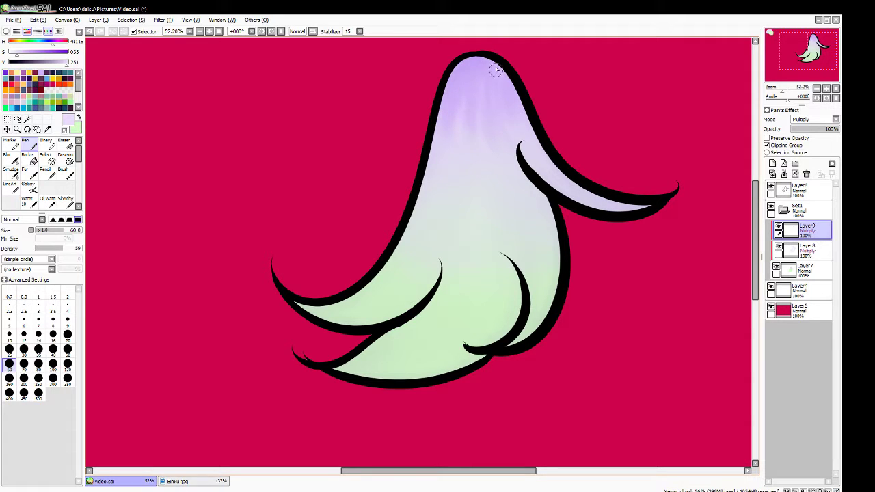
pyautogui.moveTo(495, 70); pyautogui.dragTo(483, 136)
pyautogui.moveTo(651, 206)
pyautogui.mouseDown()
pyautogui.moveTo(592, 206)
pyautogui.moveTo(622, 193)
pyautogui.moveTo(630, 204)
pyautogui.moveTo(567, 174)
pyautogui.mouseUp()
pyautogui.moveTo(599, 209)
pyautogui.mouseDown()
pyautogui.moveTo(527, 147)
pyautogui.moveTo(520, 160)
pyautogui.moveTo(544, 195)
pyautogui.moveTo(529, 166)
pyautogui.moveTo(554, 247)
pyautogui.mouseUp()
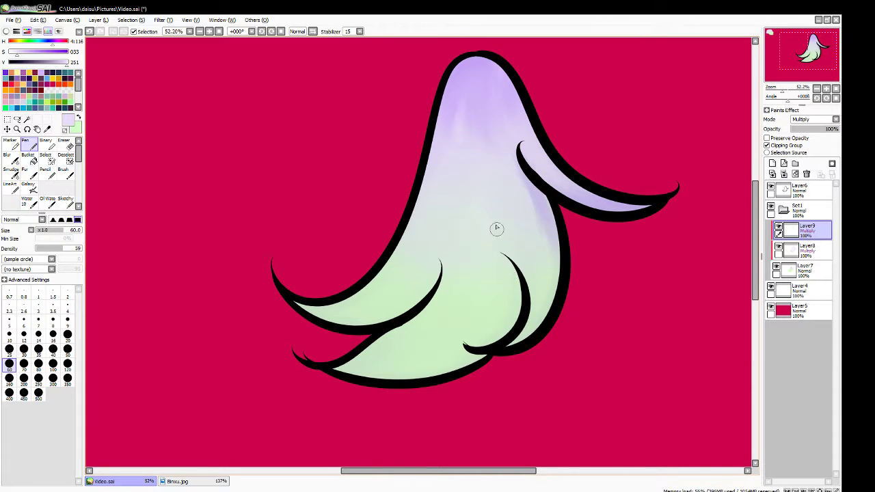
# Try lavender shading on the two lower-left strands and undo those strokes
pyautogui.moveTo(289, 296)
pyautogui.mouseDown()
pyautogui.moveTo(392, 322)
pyautogui.moveTo(297, 300)
pyautogui.moveTo(310, 313)
pyautogui.moveTo(335, 298)
pyautogui.moveTo(307, 300)
pyautogui.moveTo(394, 286)
pyautogui.moveTo(323, 311)
pyautogui.moveTo(426, 279)
pyautogui.mouseUp()
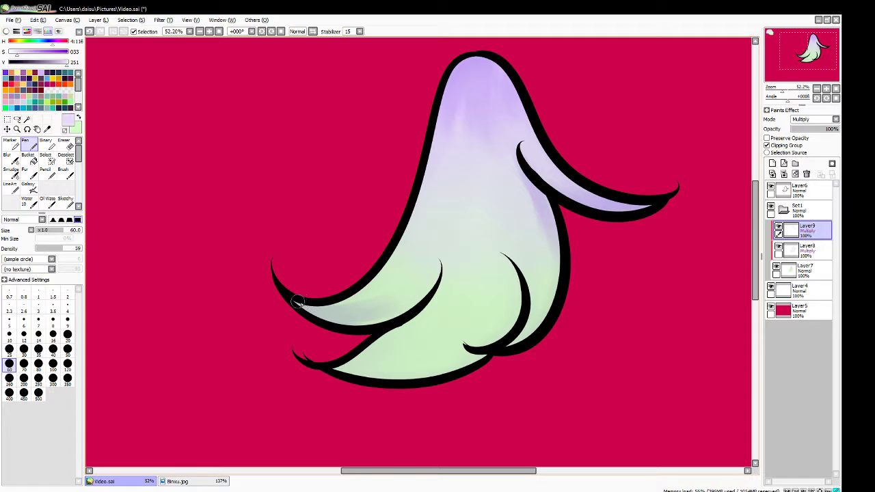
pyautogui.moveTo(298, 303)
pyautogui.mouseDown()
pyautogui.moveTo(401, 289)
pyautogui.moveTo(299, 307)
pyautogui.moveTo(396, 261)
pyautogui.moveTo(345, 307)
pyautogui.moveTo(390, 289)
pyautogui.moveTo(319, 311)
pyautogui.moveTo(397, 293)
pyautogui.moveTo(340, 336)
pyautogui.moveTo(366, 358)
pyautogui.moveTo(459, 327)
pyautogui.mouseUp()
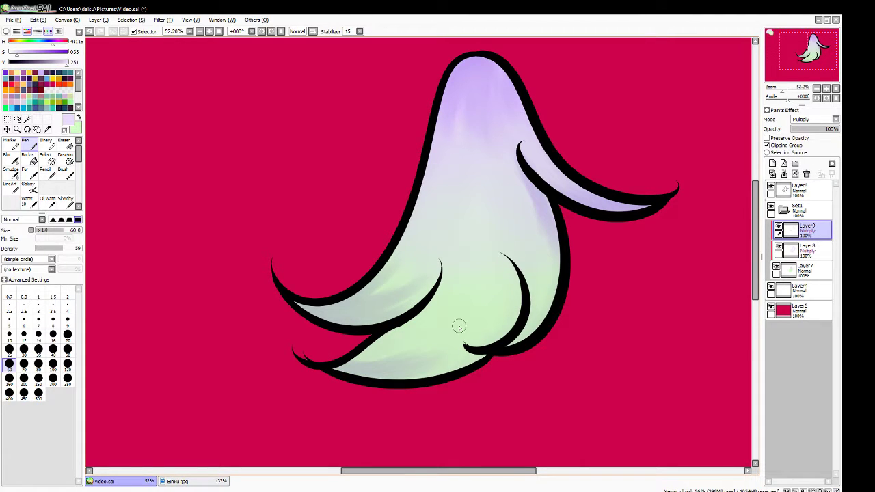
pyautogui.hotkey('ctrl', 'z')
pyautogui.hotkey('ctrl', 'z')
pyautogui.hotkey('ctrl', 'z')
pyautogui.hotkey('ctrl', 'z')
pyautogui.hotkey('ctrl', 'z')
pyautogui.hotkey('ctrl', 'z')
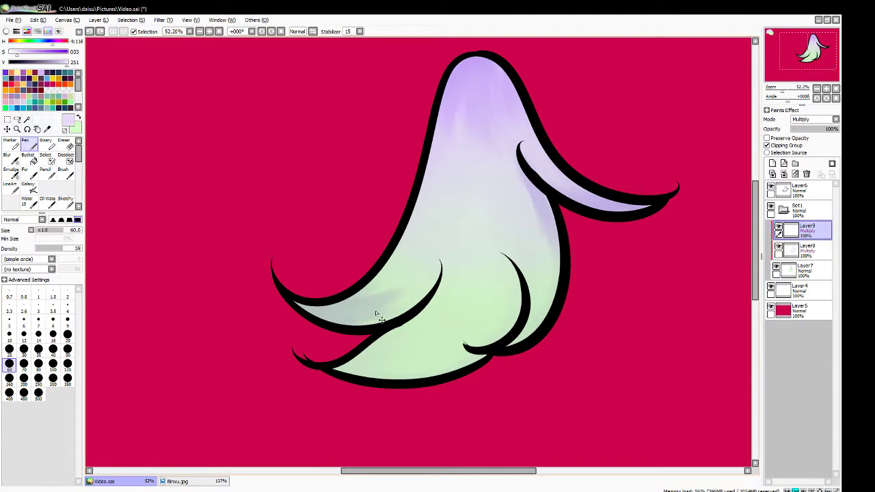
pyautogui.hotkey('ctrl', 'z')
pyautogui.hotkey('ctrl', 'z')
pyautogui.hotkey('ctrl', 'z')
pyautogui.hotkey('ctrl', 'z')
pyautogui.hotkey('ctrl', 'z')
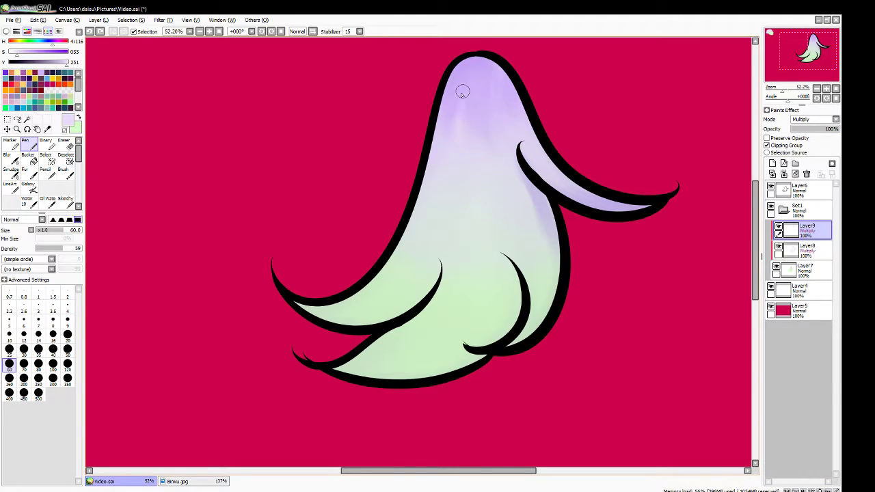
# Extend the lavender shading down the crown's left side and add diverging streaks in the middle of the hair
pyautogui.moveTo(461, 84)
pyautogui.mouseDown()
pyautogui.moveTo(457, 158)
pyautogui.moveTo(441, 175)
pyautogui.moveTo(436, 152)
pyautogui.mouseUp()
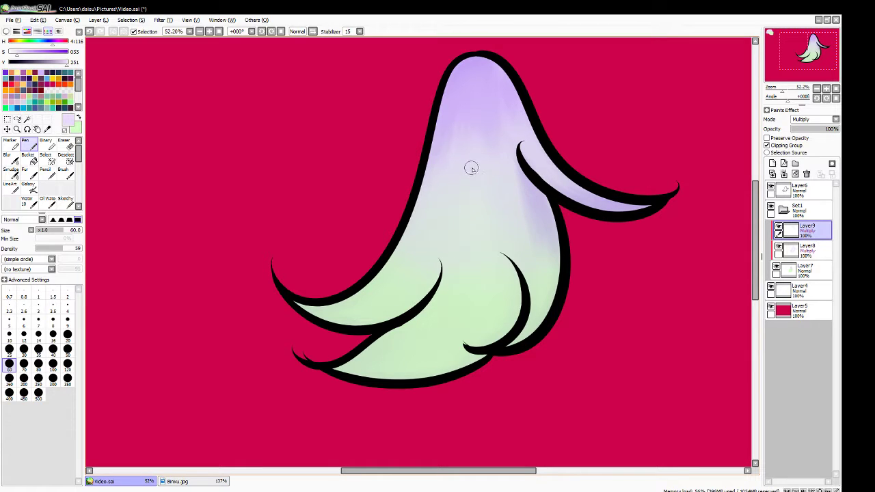
pyautogui.moveTo(479, 163); pyautogui.dragTo(498, 237)
pyautogui.moveTo(480, 170)
pyautogui.mouseDown()
pyautogui.moveTo(492, 212)
pyautogui.moveTo(463, 169)
pyautogui.moveTo(479, 234)
pyautogui.moveTo(477, 199)
pyautogui.moveTo(464, 181)
pyautogui.moveTo(451, 239)
pyautogui.moveTo(432, 260)
pyautogui.moveTo(345, 215)
pyautogui.mouseUp()
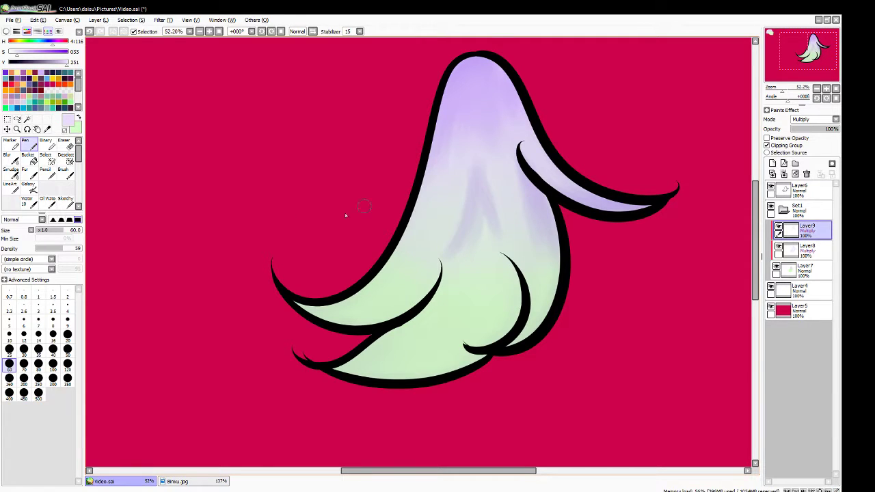
# Try light green shading on the upper-left strand with the swapped secondary colour, and undo those strokes
pyautogui.click(79, 119)
pyautogui.moveTo(296, 291)
pyautogui.mouseDown()
pyautogui.moveTo(318, 314)
pyautogui.moveTo(345, 294)
pyautogui.moveTo(308, 294)
pyautogui.moveTo(389, 285)
pyautogui.mouseUp()
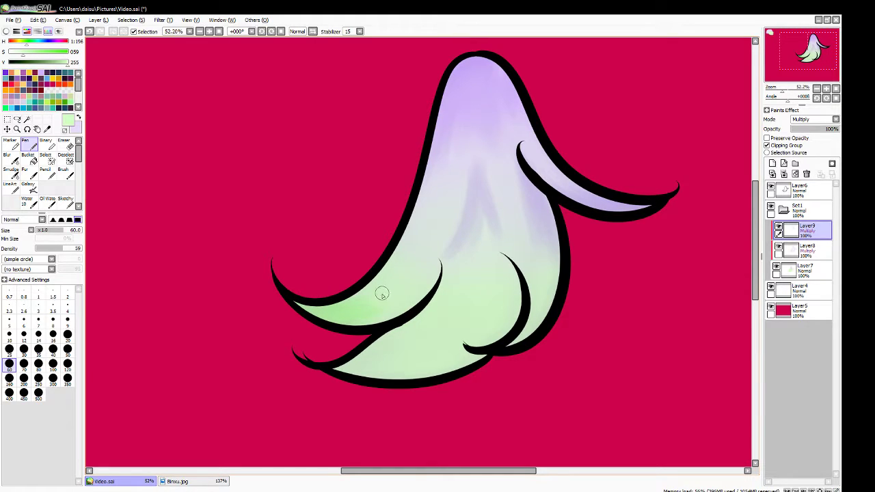
pyautogui.hotkey('ctrl', 'z')
pyautogui.hotkey('ctrl', 'z')
pyautogui.hotkey('ctrl', 'z')
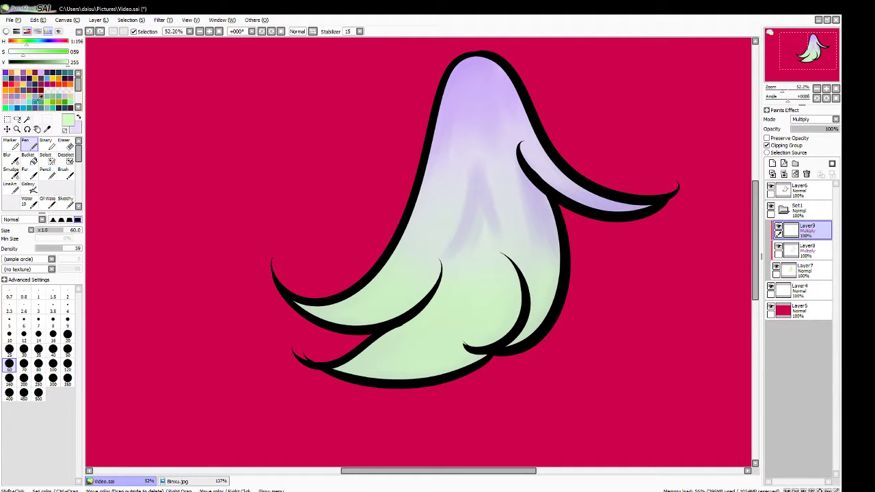
# Shade the tips of the two lower-left strands with saturated dark green, using the Pen at size 60
pyautogui.click(65, 101)
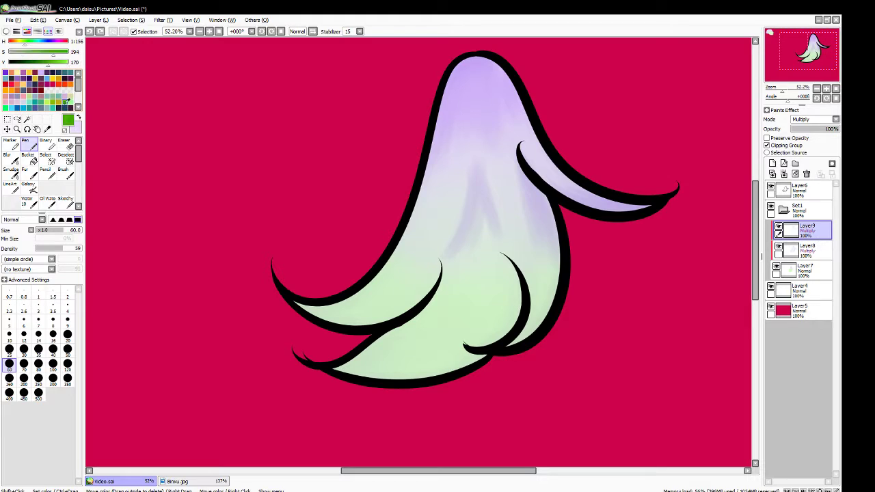
pyautogui.moveTo(290, 296); pyautogui.dragTo(366, 299)
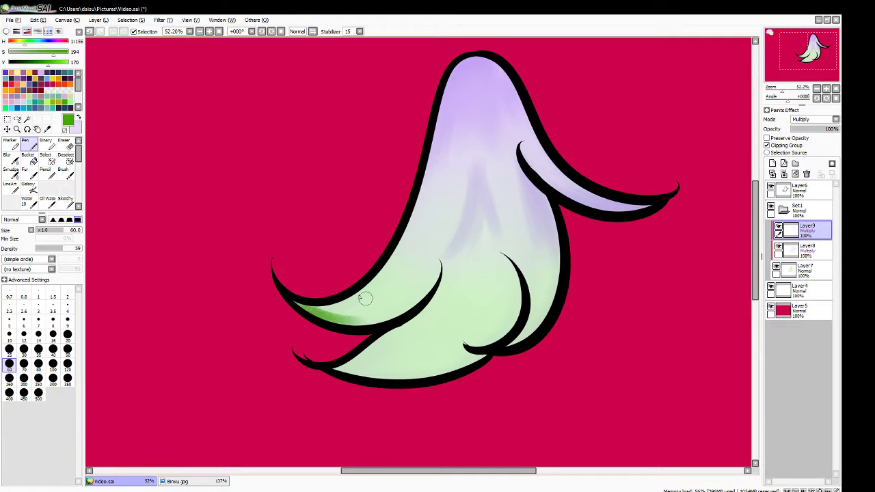
pyautogui.moveTo(309, 307); pyautogui.dragTo(387, 274)
pyautogui.moveTo(324, 310); pyautogui.dragTo(347, 307)
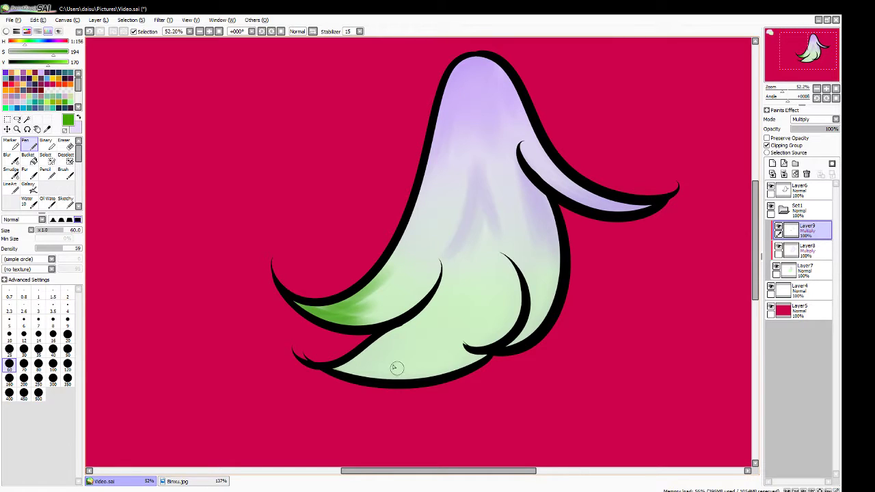
pyautogui.moveTo(340, 366); pyautogui.dragTo(403, 358)
pyautogui.moveTo(340, 367)
pyautogui.mouseDown()
pyautogui.moveTo(397, 340)
pyautogui.moveTo(340, 374)
pyautogui.moveTo(388, 379)
pyautogui.moveTo(367, 359)
pyautogui.moveTo(342, 365)
pyautogui.moveTo(399, 347)
pyautogui.moveTo(355, 361)
pyautogui.moveTo(374, 363)
pyautogui.moveTo(381, 345)
pyautogui.moveTo(355, 360)
pyautogui.moveTo(388, 335)
pyautogui.mouseUp()
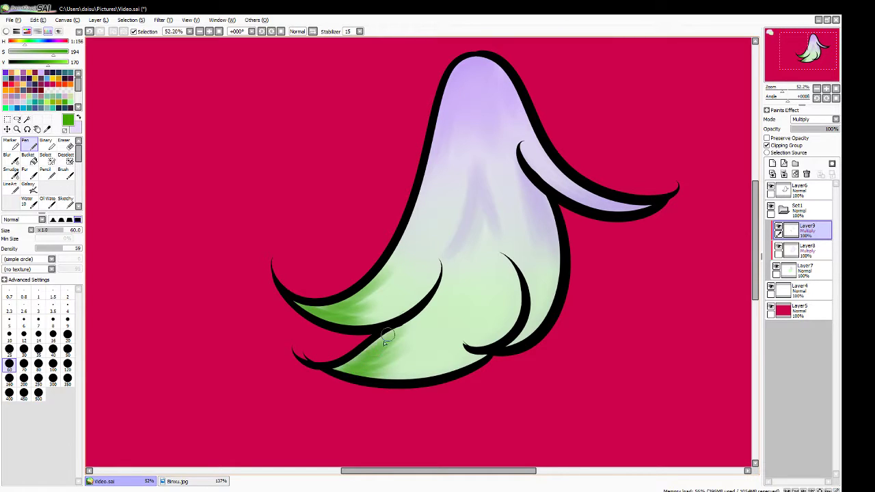
pyautogui.moveTo(355, 368); pyautogui.dragTo(367, 370)
# Paint dark green shading on the lower-right strand, along the inside of the curled strand and beneath its tip
pyautogui.moveTo(535, 322)
pyautogui.mouseDown()
pyautogui.moveTo(499, 345)
pyautogui.moveTo(549, 288)
pyautogui.moveTo(520, 323)
pyautogui.moveTo(544, 291)
pyautogui.moveTo(528, 313)
pyautogui.mouseUp()
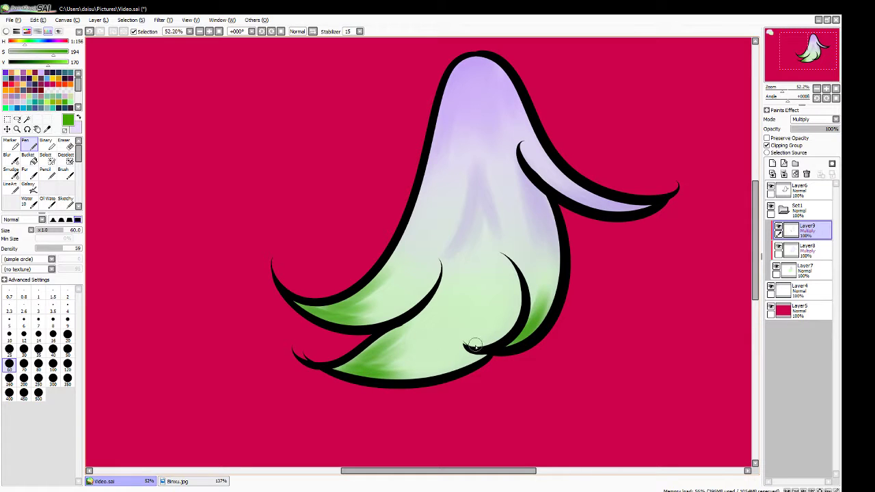
pyautogui.moveTo(507, 266)
pyautogui.mouseDown()
pyautogui.moveTo(516, 298)
pyautogui.moveTo(502, 322)
pyautogui.mouseUp()
pyautogui.moveTo(516, 280); pyautogui.dragTo(465, 352)
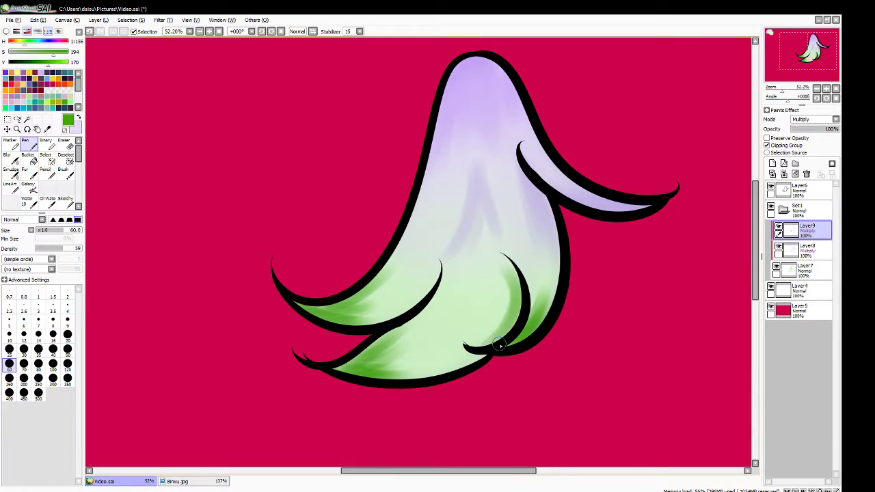
pyautogui.moveTo(509, 329)
pyautogui.mouseDown()
pyautogui.moveTo(460, 344)
pyautogui.moveTo(499, 345)
pyautogui.mouseUp()
pyautogui.moveTo(415, 377); pyautogui.dragTo(508, 342)
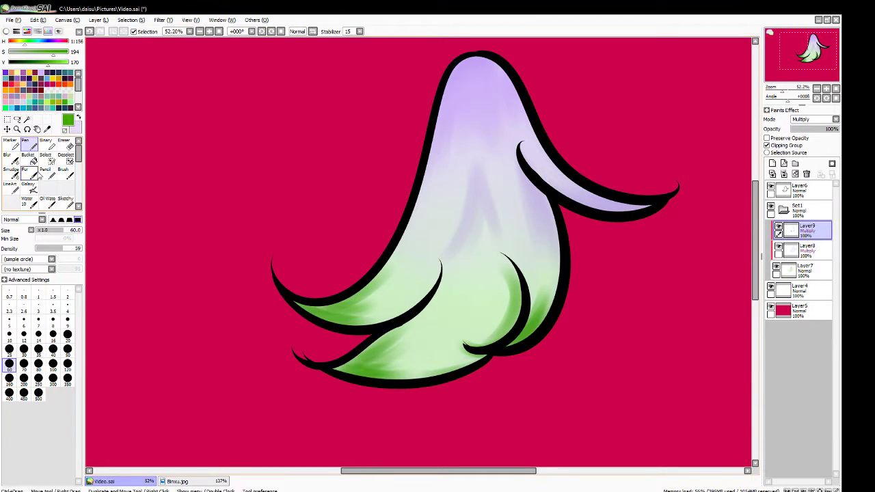
# Blend the dark green shading and the lavender streaks in the middle of the hair using Smudge at size 100
pyautogui.click(12, 175)
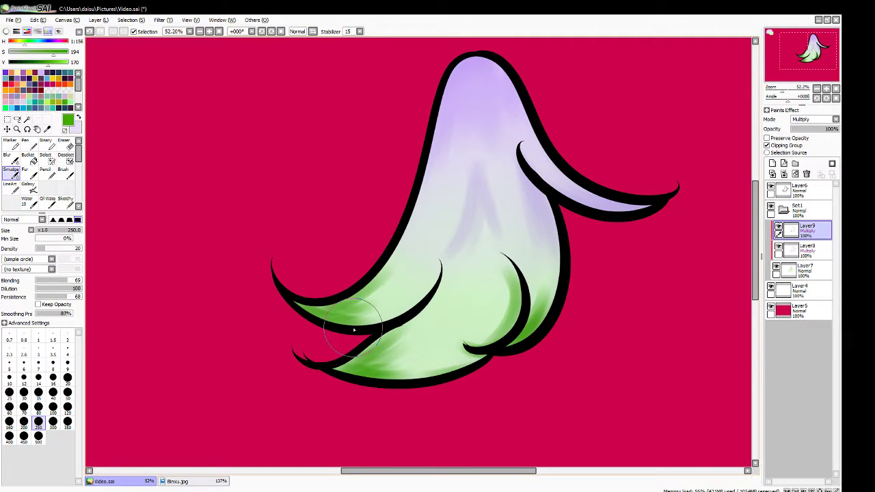
pyautogui.press('[')
pyautogui.press('[')
pyautogui.press('[')
pyautogui.press('[')
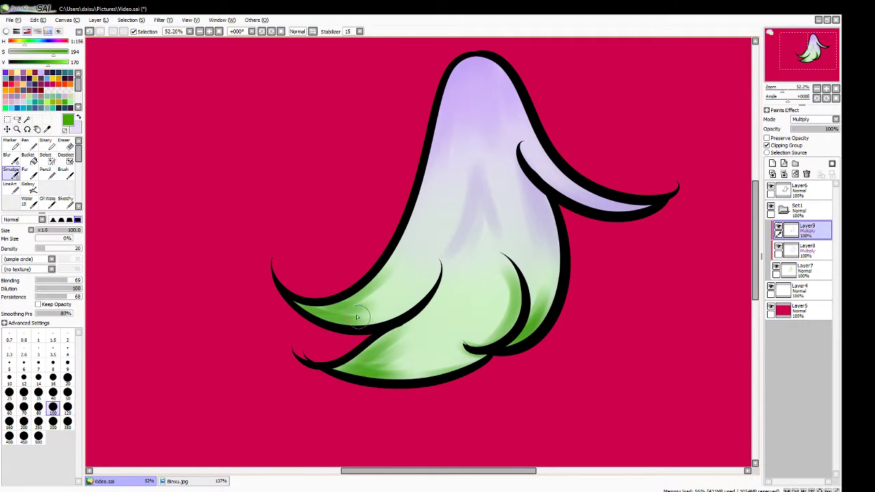
pyautogui.moveTo(331, 313)
pyautogui.mouseDown()
pyautogui.moveTo(316, 309)
pyautogui.moveTo(369, 304)
pyautogui.moveTo(384, 282)
pyautogui.moveTo(352, 306)
pyautogui.moveTo(298, 301)
pyautogui.moveTo(366, 311)
pyautogui.moveTo(411, 329)
pyautogui.moveTo(413, 352)
pyautogui.moveTo(453, 357)
pyautogui.moveTo(511, 334)
pyautogui.moveTo(500, 263)
pyautogui.mouseUp()
pyautogui.moveTo(501, 295)
pyautogui.mouseDown()
pyautogui.moveTo(529, 326)
pyautogui.moveTo(550, 246)
pyautogui.moveTo(536, 237)
pyautogui.moveTo(512, 172)
pyautogui.moveTo(470, 177)
pyautogui.moveTo(467, 237)
pyautogui.mouseUp()
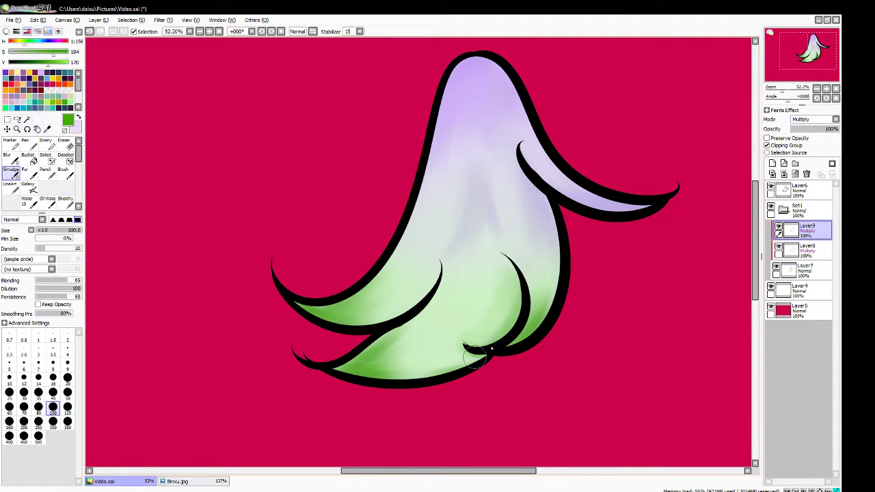
pyautogui.moveTo(543, 333)
pyautogui.mouseDown()
pyautogui.moveTo(548, 294)
pyautogui.moveTo(489, 301)
pyautogui.moveTo(422, 358)
pyautogui.moveTo(382, 373)
pyautogui.moveTo(418, 333)
pyautogui.moveTo(377, 354)
pyautogui.moveTo(440, 273)
pyautogui.moveTo(338, 299)
pyautogui.mouseUp()
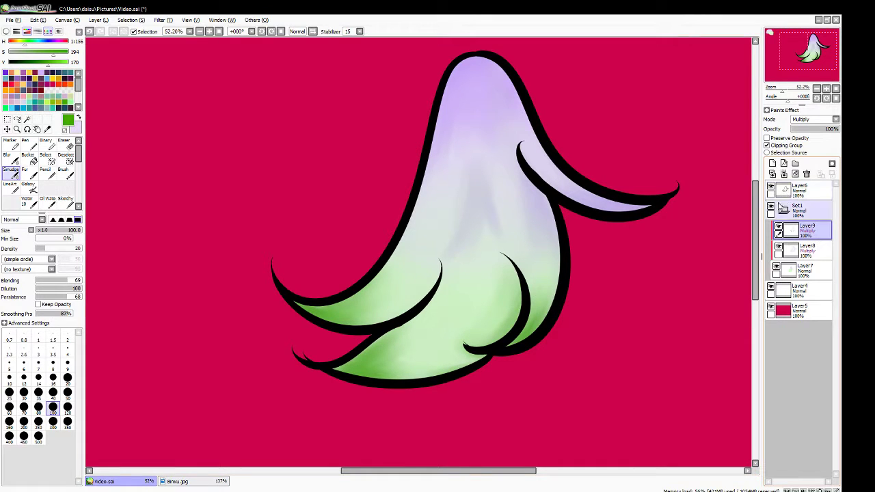
# Add a new layer above the shading layers, clip it to the hair colour and set its mode to Multiply
pyautogui.click(772, 174)
pyautogui.click(768, 145)
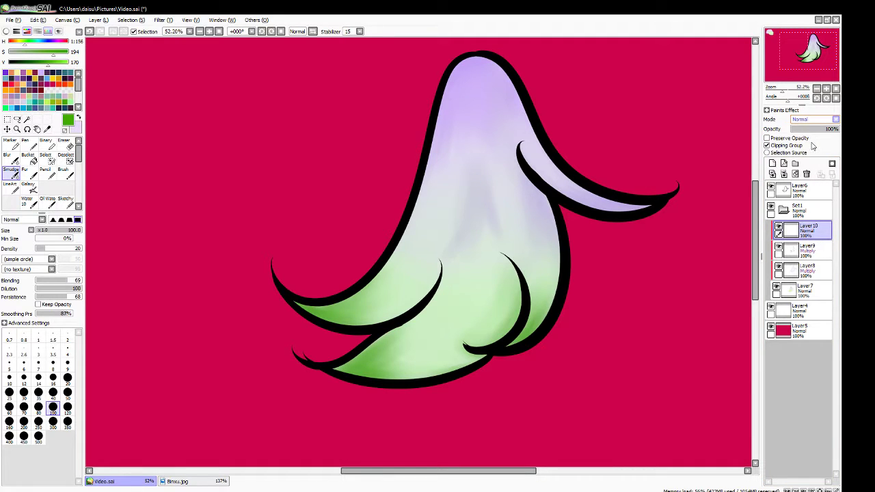
pyautogui.click(811, 139)
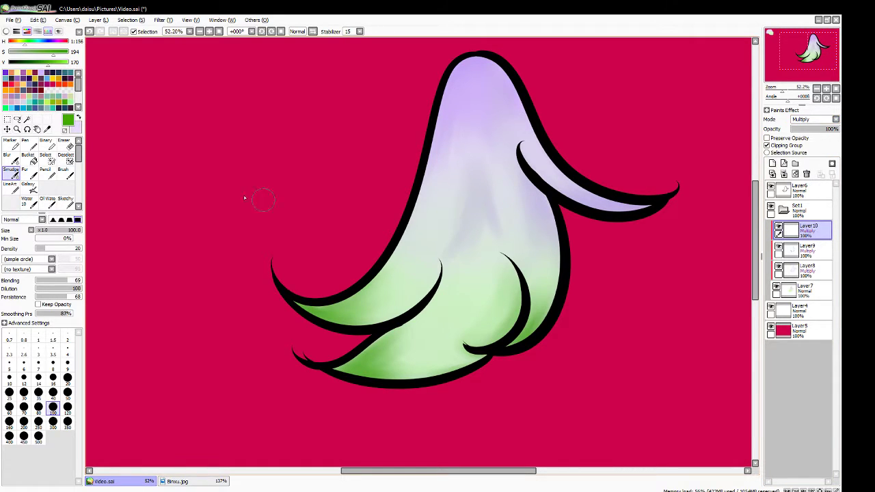
# Paint fine lavender streaks down from the crown and along the right strand with the Pen at size 25
pyautogui.click(31, 146)
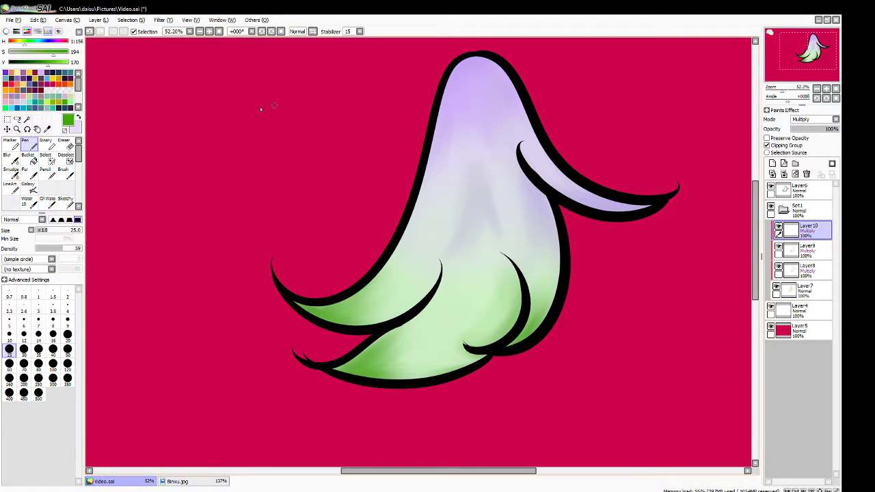
pyautogui.click(78, 117)
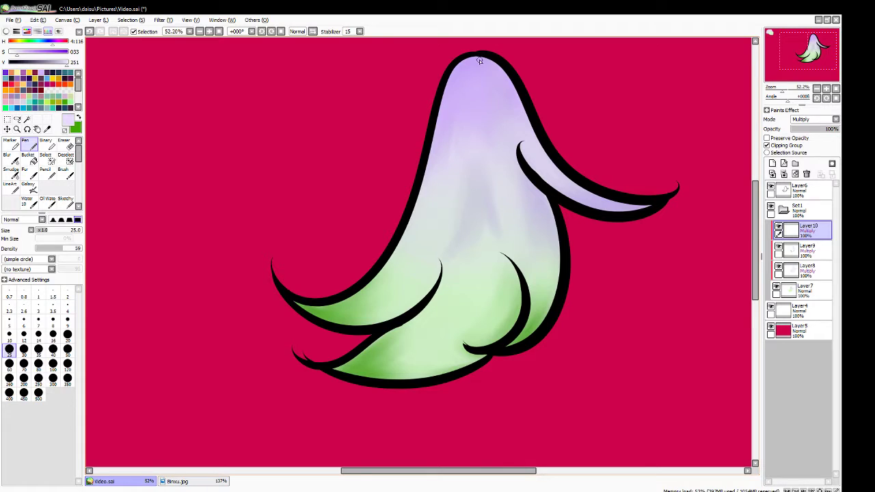
pyautogui.moveTo(480, 61)
pyautogui.mouseDown()
pyautogui.moveTo(455, 103)
pyautogui.moveTo(481, 65)
pyautogui.moveTo(482, 87)
pyautogui.moveTo(444, 106)
pyautogui.moveTo(452, 77)
pyautogui.moveTo(489, 64)
pyautogui.moveTo(471, 124)
pyautogui.mouseUp()
pyautogui.moveTo(489, 78)
pyautogui.mouseDown()
pyautogui.moveTo(514, 131)
pyautogui.moveTo(493, 72)
pyautogui.moveTo(538, 165)
pyautogui.moveTo(505, 79)
pyautogui.moveTo(547, 160)
pyautogui.mouseUp()
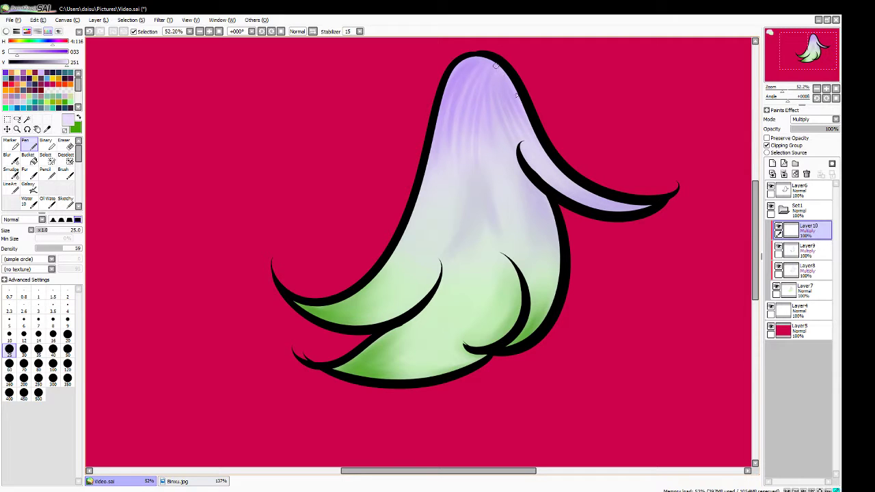
pyautogui.moveTo(499, 69)
pyautogui.mouseDown()
pyautogui.moveTo(522, 121)
pyautogui.moveTo(528, 176)
pyautogui.mouseUp()
pyautogui.moveTo(522, 135); pyautogui.dragTo(554, 181)
pyautogui.moveTo(656, 210)
pyautogui.mouseDown()
pyautogui.moveTo(620, 208)
pyautogui.moveTo(545, 176)
pyautogui.mouseUp()
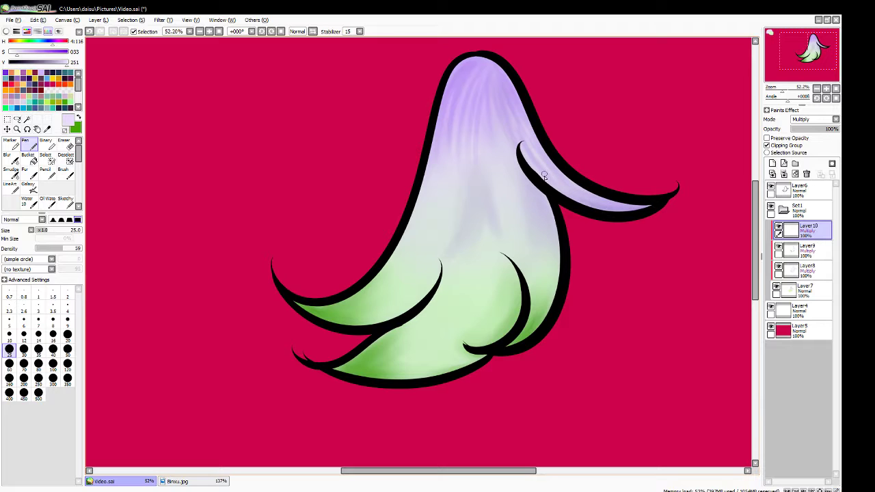
# Add thin diverging lavender streaks down the middle of the hair
pyautogui.moveTo(492, 177)
pyautogui.mouseDown()
pyautogui.moveTo(502, 241)
pyautogui.moveTo(484, 140)
pyautogui.moveTo(508, 227)
pyautogui.mouseUp()
pyautogui.moveTo(482, 158); pyautogui.dragTo(472, 251)
pyautogui.moveTo(477, 162); pyautogui.dragTo(429, 262)
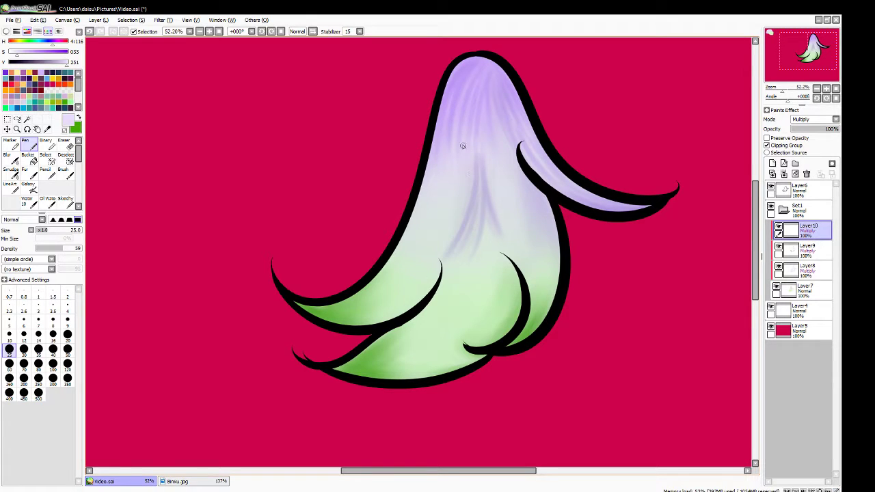
# Try lavender streaks down the hair's left side toward the upper-left strand, and undo those strokes
pyautogui.moveTo(463, 145); pyautogui.dragTo(448, 225)
pyautogui.moveTo(444, 175); pyautogui.dragTo(437, 240)
pyautogui.moveTo(430, 188); pyautogui.dragTo(417, 225)
pyautogui.moveTo(436, 152); pyautogui.dragTo(373, 286)
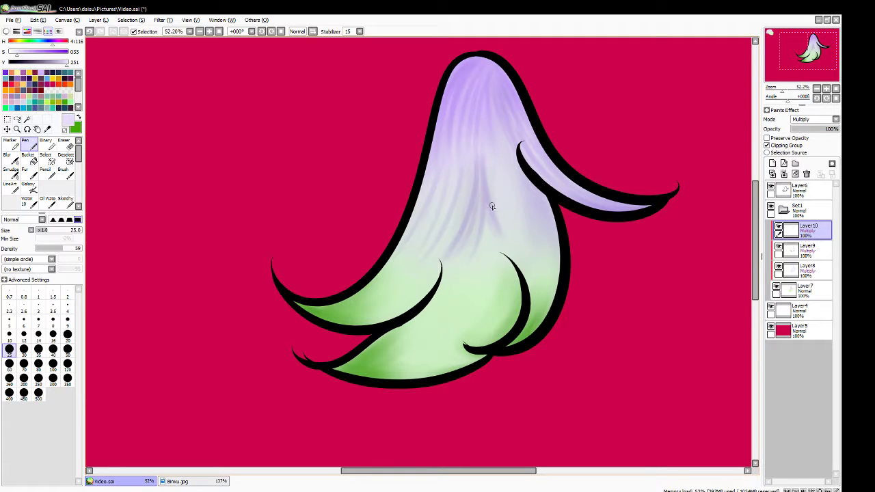
pyautogui.hotkey('ctrl', 'z')
pyautogui.hotkey('ctrl', 'z')
pyautogui.hotkey('ctrl', 'z')
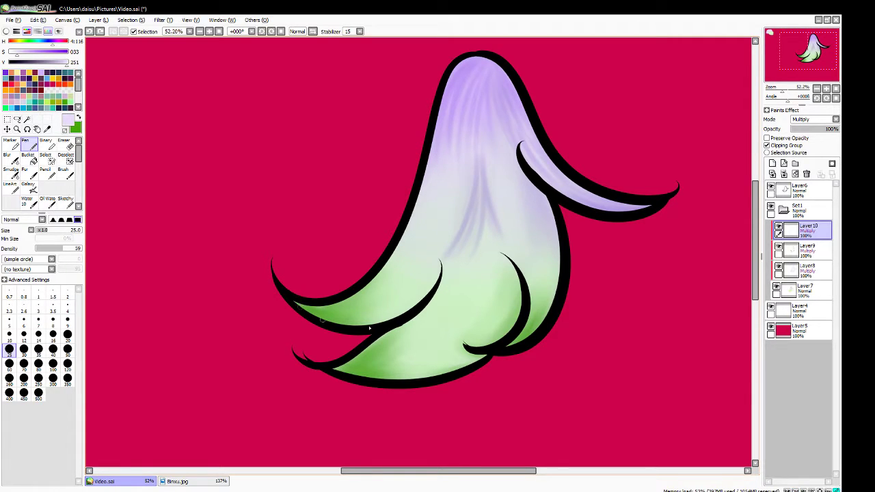
# Paint thin lavender streaks along the two lower-left strands and up the lower-right part of the hair
pyautogui.moveTo(299, 306)
pyautogui.mouseDown()
pyautogui.moveTo(370, 328)
pyautogui.moveTo(368, 287)
pyautogui.moveTo(305, 302)
pyautogui.moveTo(386, 313)
pyautogui.moveTo(392, 263)
pyautogui.mouseUp()
pyautogui.moveTo(314, 299)
pyautogui.mouseDown()
pyautogui.moveTo(382, 294)
pyautogui.moveTo(406, 225)
pyautogui.mouseUp()
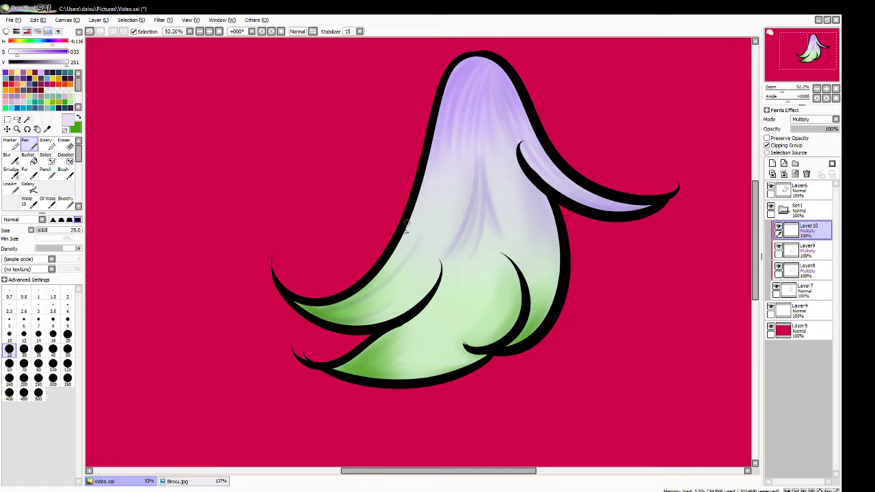
pyautogui.moveTo(497, 346)
pyautogui.mouseDown()
pyautogui.moveTo(547, 253)
pyautogui.moveTo(542, 228)
pyautogui.mouseUp()
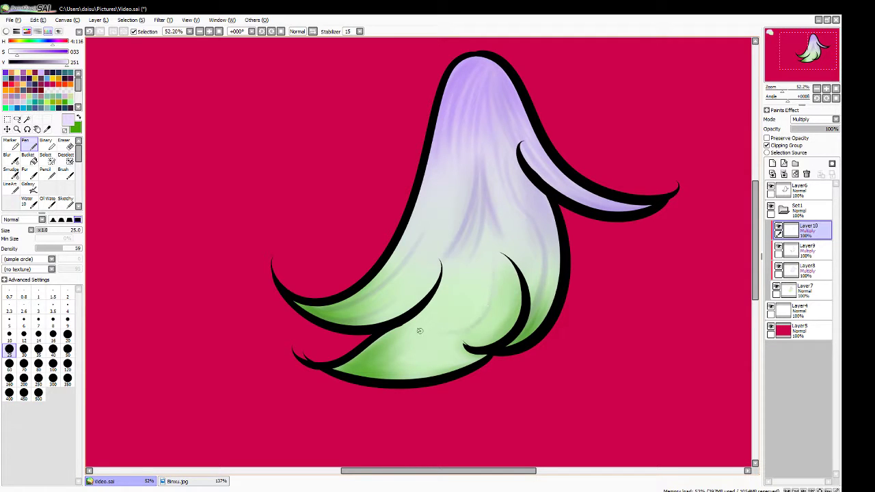
pyautogui.moveTo(342, 365); pyautogui.dragTo(427, 332)
pyautogui.moveTo(396, 359); pyautogui.dragTo(445, 300)
# Swap to the dark green and paint fine streaks from the upper-left strand's tip inward, undoing the unwanted strokes
pyautogui.press('x')
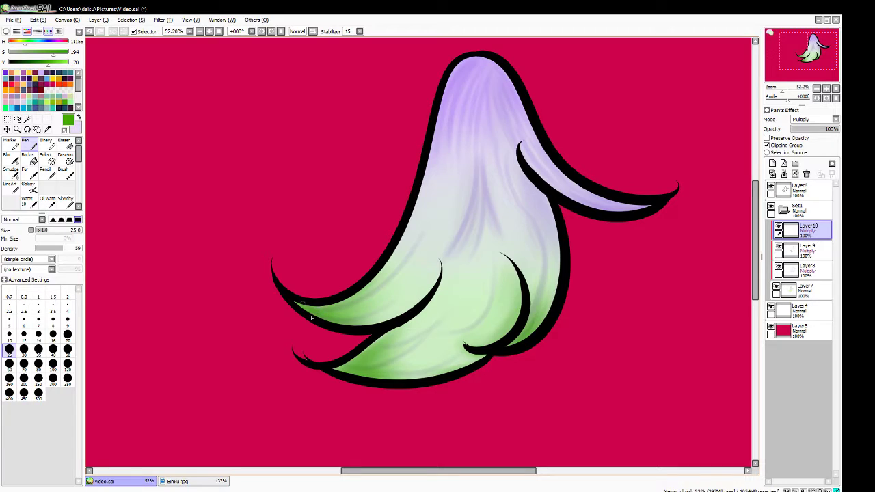
pyautogui.moveTo(311, 318); pyautogui.dragTo(393, 281)
pyautogui.moveTo(347, 324)
pyautogui.mouseDown()
pyautogui.moveTo(414, 291)
pyautogui.moveTo(402, 294)
pyautogui.mouseUp()
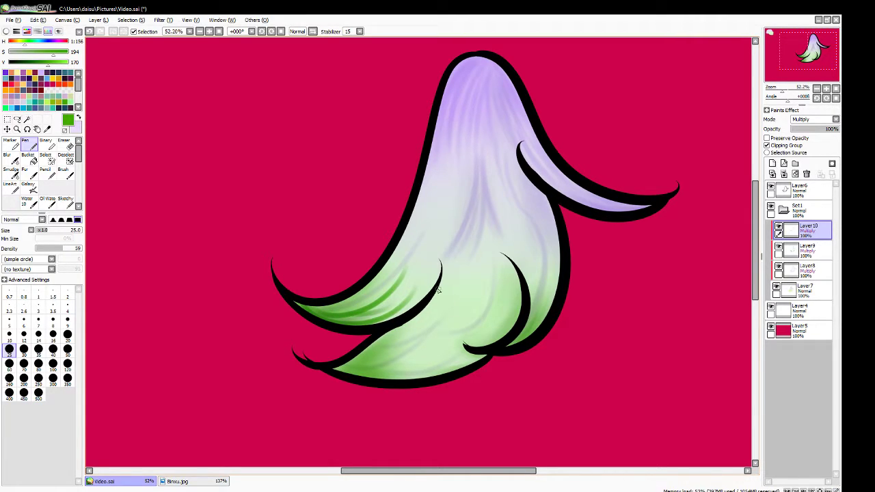
pyautogui.hotkey('ctrl', 'z')
pyautogui.moveTo(337, 317); pyautogui.dragTo(410, 287)
pyautogui.moveTo(356, 305); pyautogui.dragTo(392, 264)
pyautogui.hotkey('ctrl', 'z')
pyautogui.moveTo(320, 316)
pyautogui.mouseDown()
pyautogui.moveTo(386, 283)
pyautogui.moveTo(367, 298)
pyautogui.mouseUp()
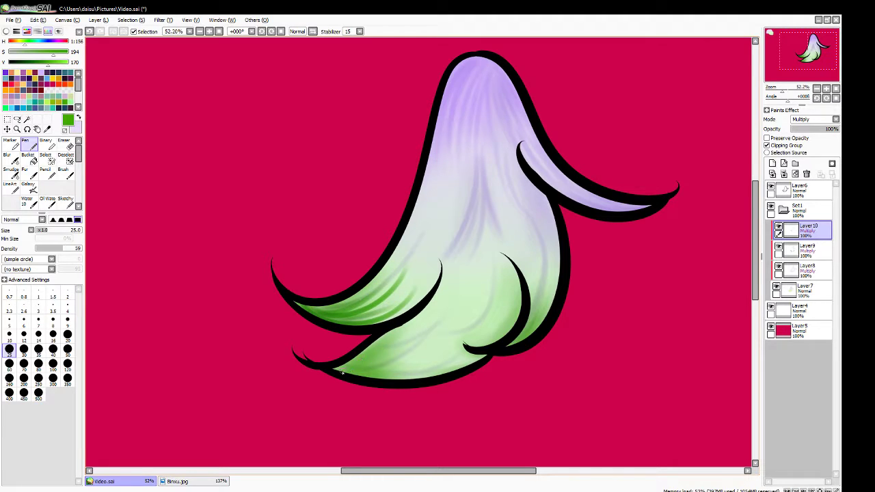
# Paint fine dark green streaks fanning from the lowest strand's tip into the hair
pyautogui.moveTo(342, 372); pyautogui.dragTo(423, 378)
pyautogui.moveTo(330, 374); pyautogui.dragTo(451, 350)
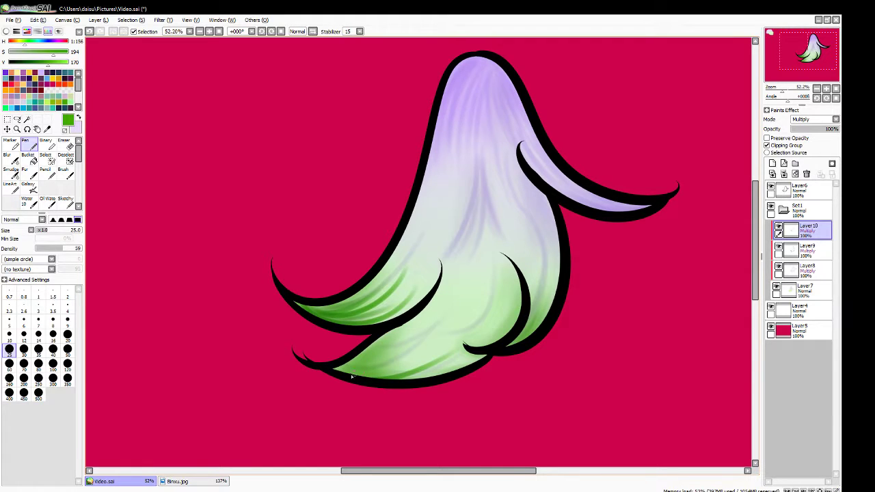
pyautogui.moveTo(330, 374)
pyautogui.mouseDown()
pyautogui.moveTo(449, 342)
pyautogui.moveTo(372, 359)
pyautogui.moveTo(442, 337)
pyautogui.mouseUp()
pyautogui.moveTo(348, 363)
pyautogui.mouseDown()
pyautogui.moveTo(389, 360)
pyautogui.moveTo(409, 321)
pyautogui.mouseUp()
pyautogui.moveTo(361, 358); pyautogui.dragTo(438, 302)
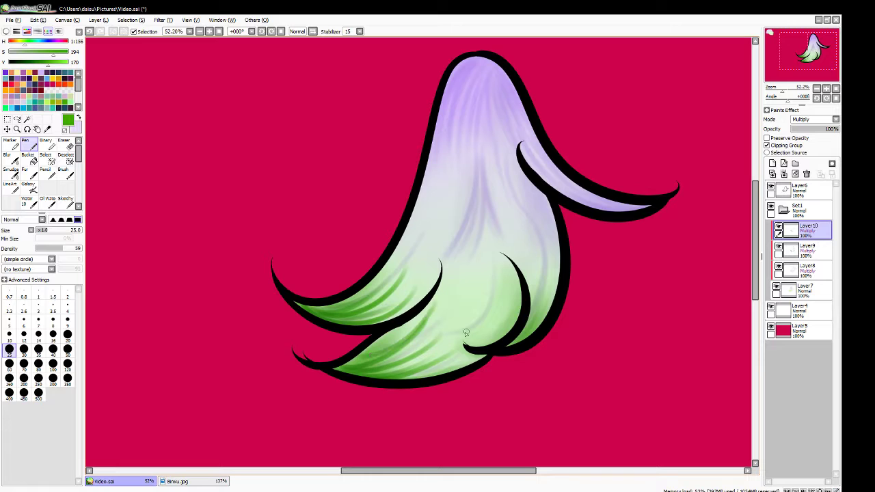
# Add fine dark green streaks up the lower-right strand and from the bottom edge toward the curled strand
pyautogui.moveTo(528, 334); pyautogui.dragTo(550, 255)
pyautogui.moveTo(526, 329)
pyautogui.mouseDown()
pyautogui.moveTo(546, 250)
pyautogui.moveTo(536, 242)
pyautogui.mouseUp()
pyautogui.moveTo(445, 372); pyautogui.dragTo(498, 317)
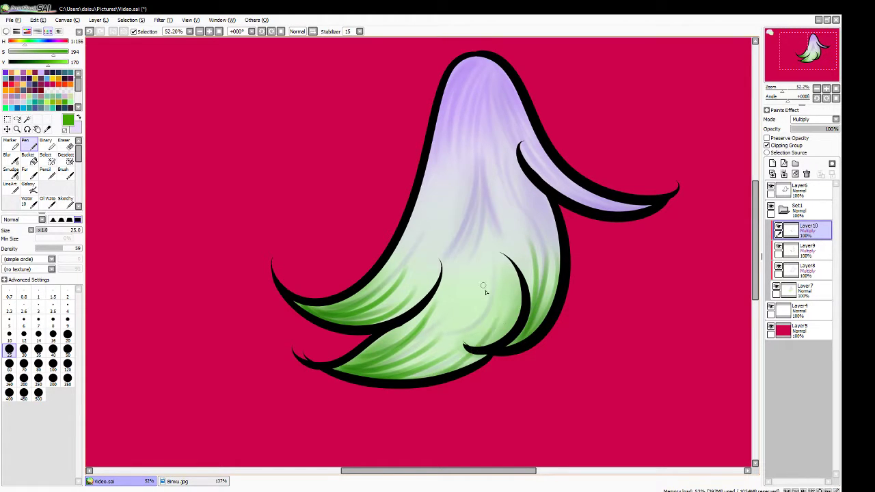
# Paint curved dark green streaks inside the curled strand, across the lower middle and on the hair's left side
pyautogui.moveTo(506, 271); pyautogui.dragTo(480, 347)
pyautogui.moveTo(491, 264); pyautogui.dragTo(458, 334)
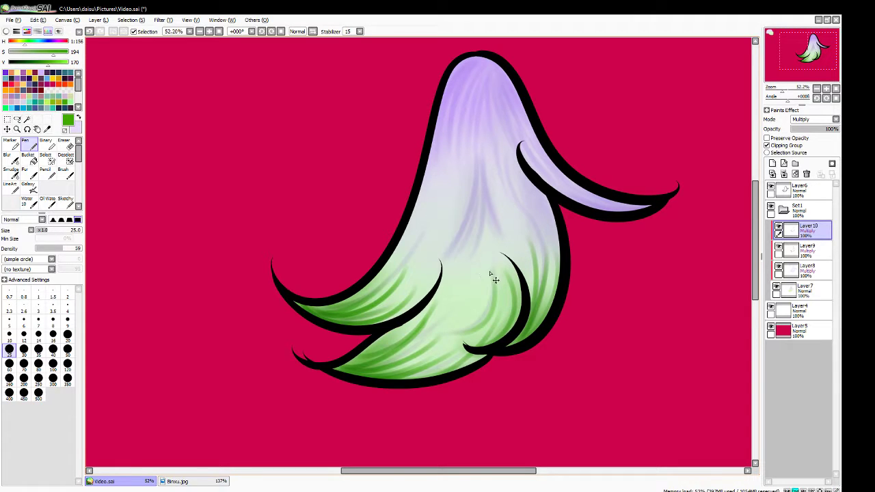
pyautogui.hotkey('ctrl', 'z')
pyautogui.moveTo(492, 263); pyautogui.dragTo(460, 327)
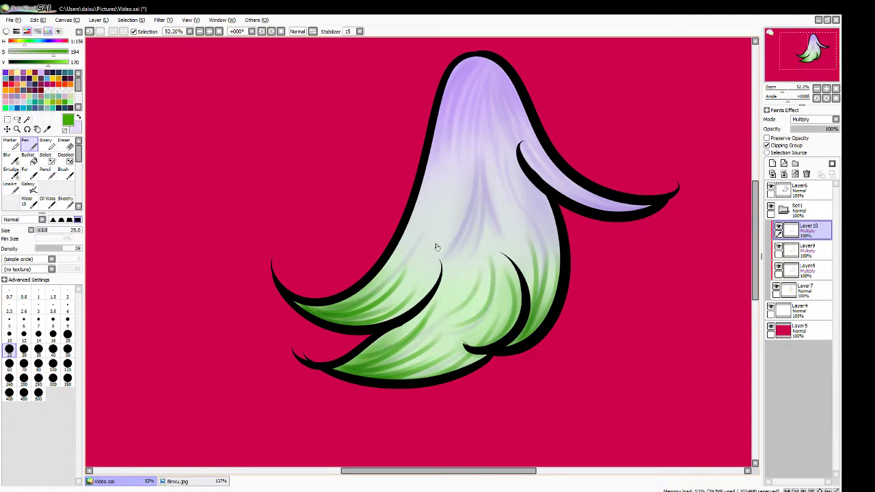
pyautogui.moveTo(455, 205); pyautogui.dragTo(424, 270)
pyautogui.moveTo(426, 206); pyautogui.dragTo(411, 255)
# Soften the green and lavender streaks across the hair using Smudge at size 120
pyautogui.click(10, 170)
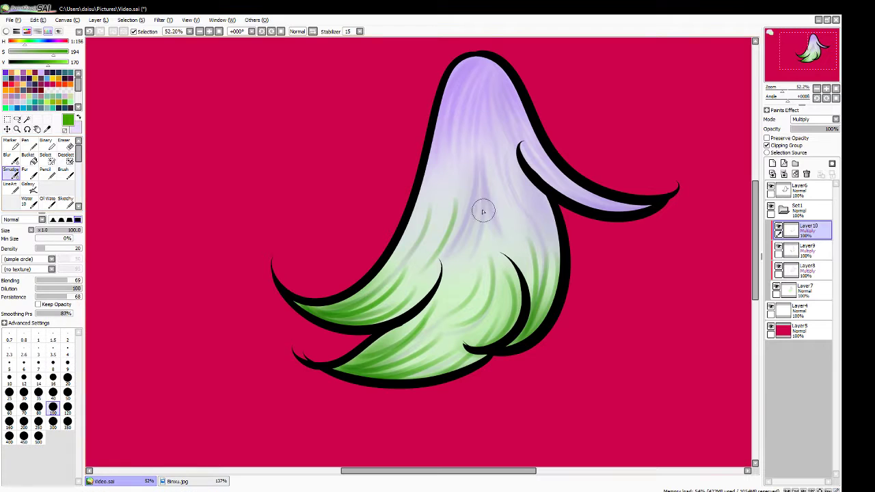
pyautogui.press(']')
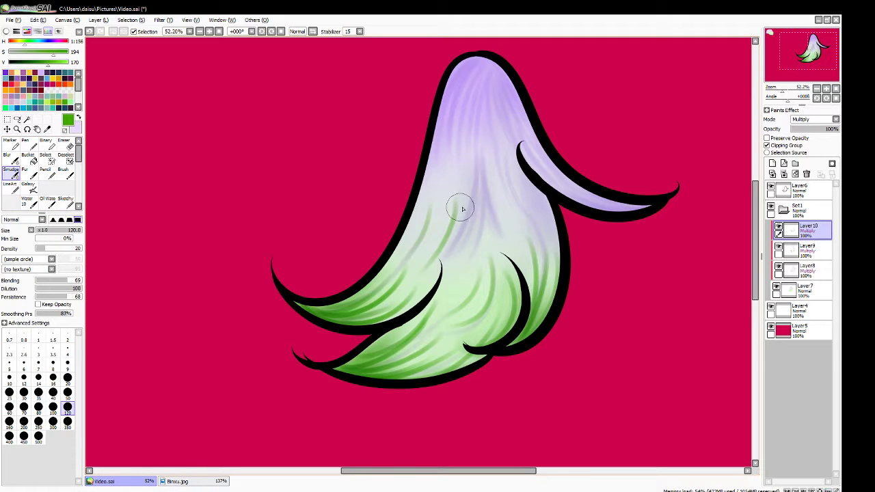
pyautogui.moveTo(459, 191); pyautogui.dragTo(390, 291)
pyautogui.moveTo(430, 193); pyautogui.dragTo(397, 302)
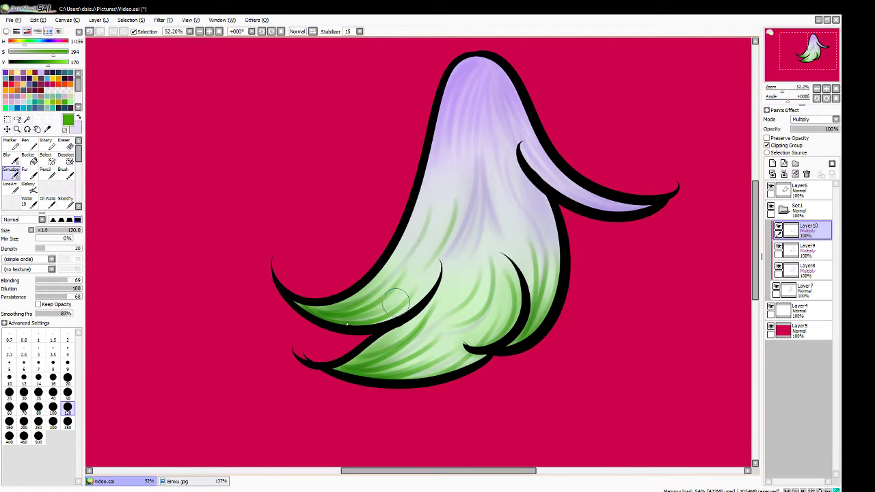
pyautogui.moveTo(431, 235); pyautogui.dragTo(415, 272)
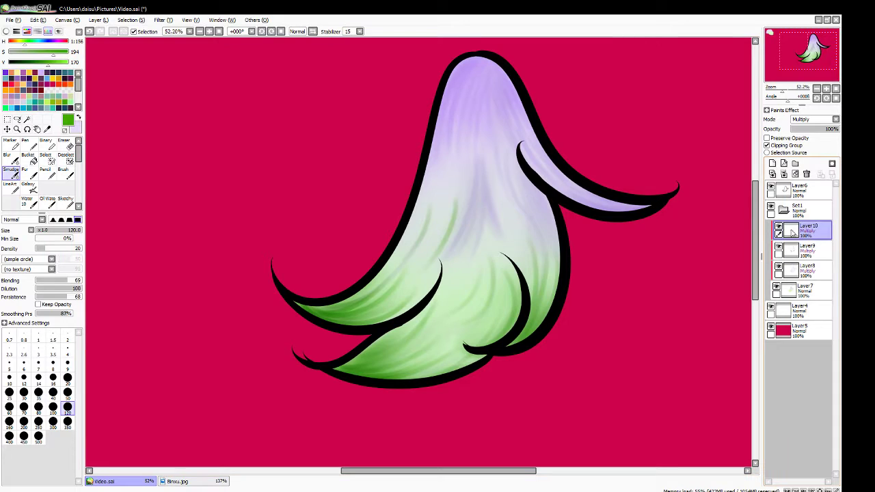
# Add a clipped layer above Layer10 in Screen mode and sample the light green from the reference blobs on the canvas
pyautogui.click(773, 163)
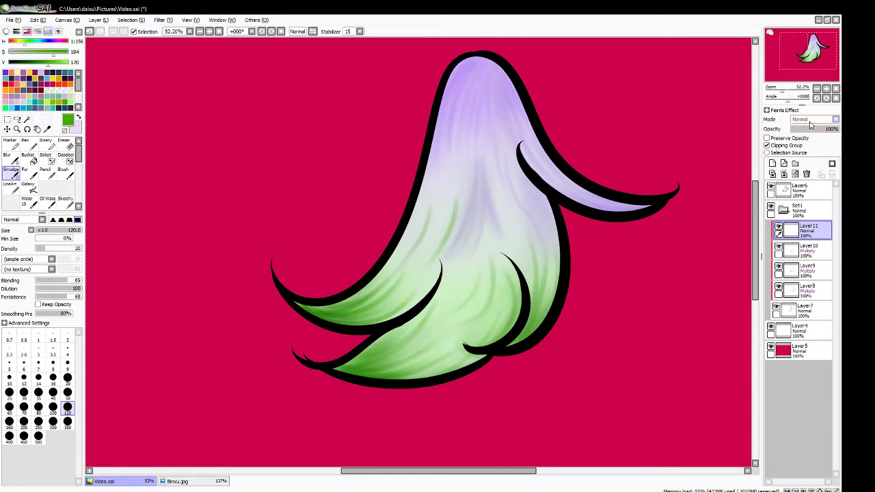
pyautogui.click(809, 140)
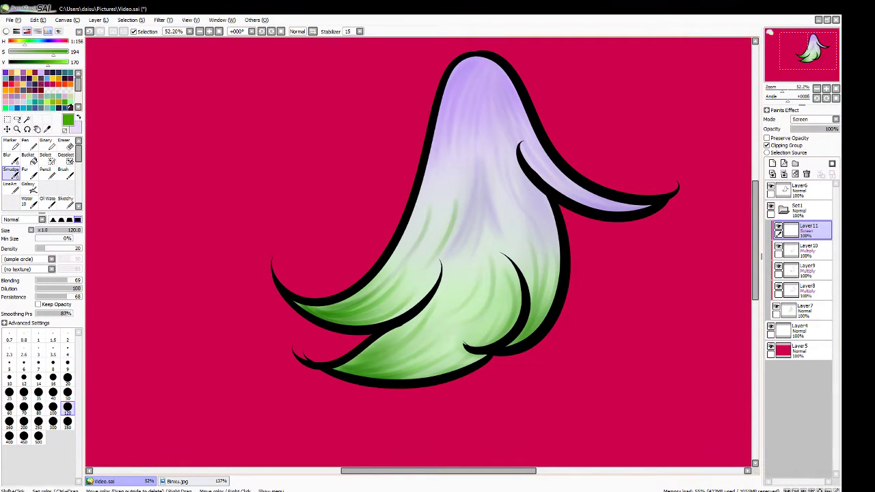
pyautogui.moveTo(811, 53); pyautogui.dragTo(792, 38)
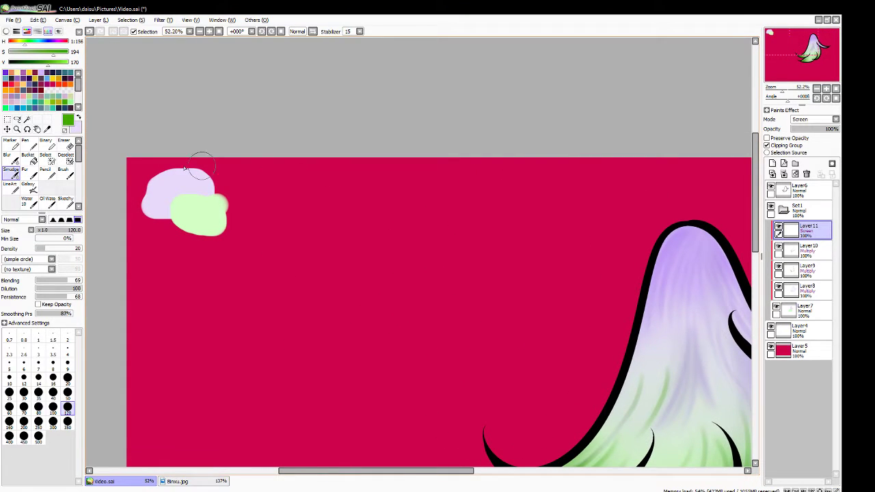
pyautogui.click(48, 130)
pyautogui.click(224, 215)
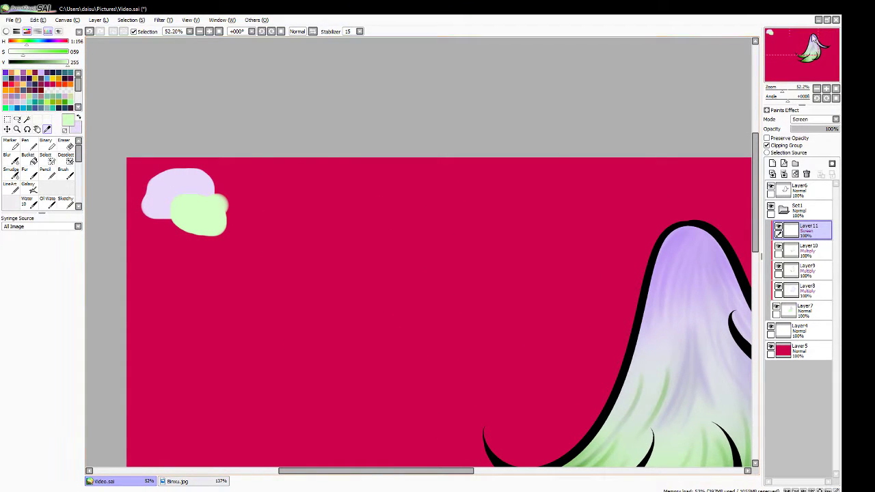
pyautogui.click(812, 36)
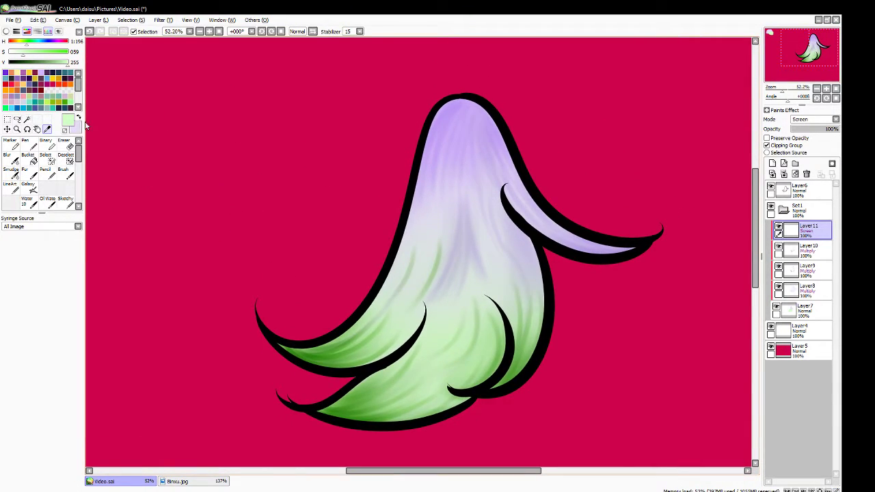
# Make the pale lavender the active colour and set up the Pen at size 10
pyautogui.click(80, 118)
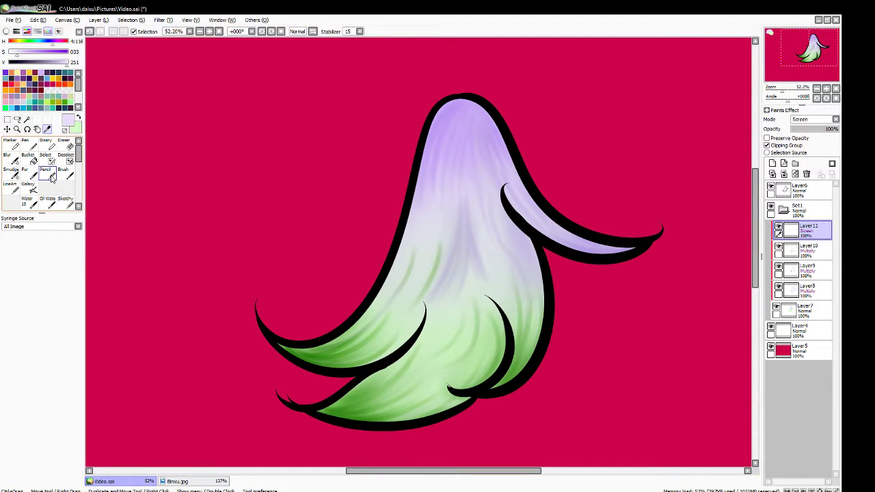
pyautogui.click(51, 177)
pyautogui.click(28, 149)
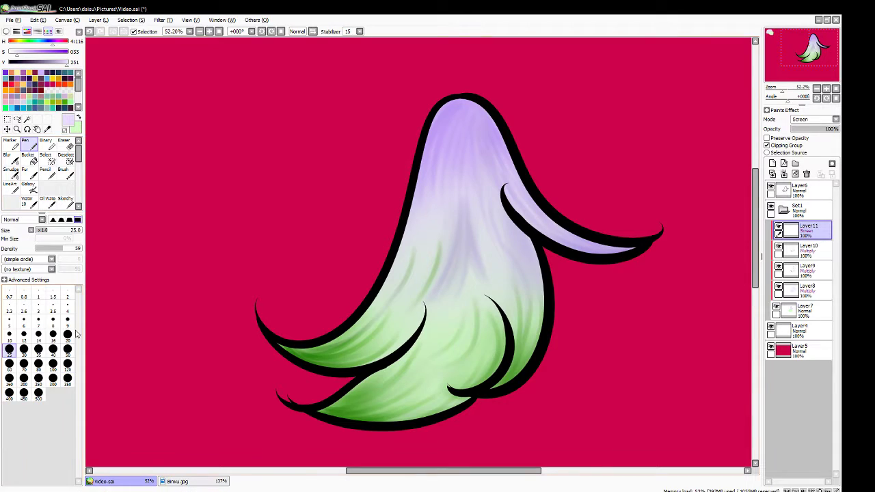
pyautogui.click(9, 334)
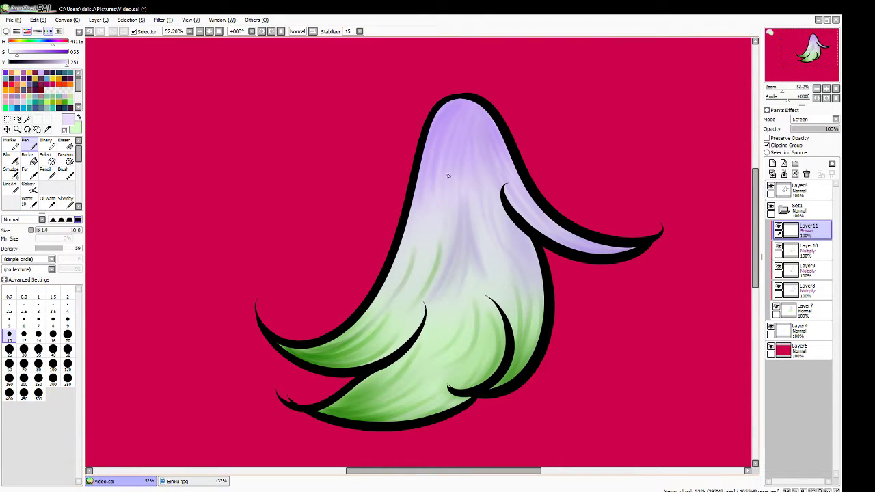
pyautogui.moveTo(436, 247)
pyautogui.mouseDown()
pyautogui.moveTo(447, 177)
pyautogui.moveTo(448, 189)
pyautogui.moveTo(472, 203)
pyautogui.moveTo(452, 162)
pyautogui.moveTo(442, 235)
pyautogui.mouseUp()
pyautogui.hotkey('ctrl', 'z')
pyautogui.moveTo(456, 168)
pyautogui.mouseDown()
pyautogui.moveTo(406, 313)
pyautogui.moveTo(428, 267)
pyautogui.moveTo(411, 289)
pyautogui.mouseUp()
pyautogui.hotkey('ctrl', 'z')
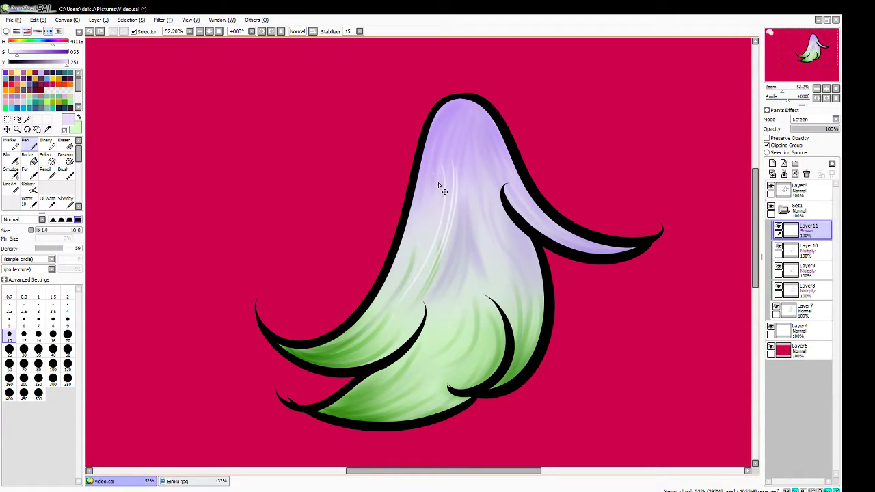
pyautogui.moveTo(435, 217); pyautogui.dragTo(395, 304)
pyautogui.moveTo(430, 197); pyautogui.dragTo(389, 304)
pyautogui.moveTo(415, 213); pyautogui.dragTo(369, 308)
pyautogui.moveTo(436, 257); pyautogui.dragTo(377, 352)
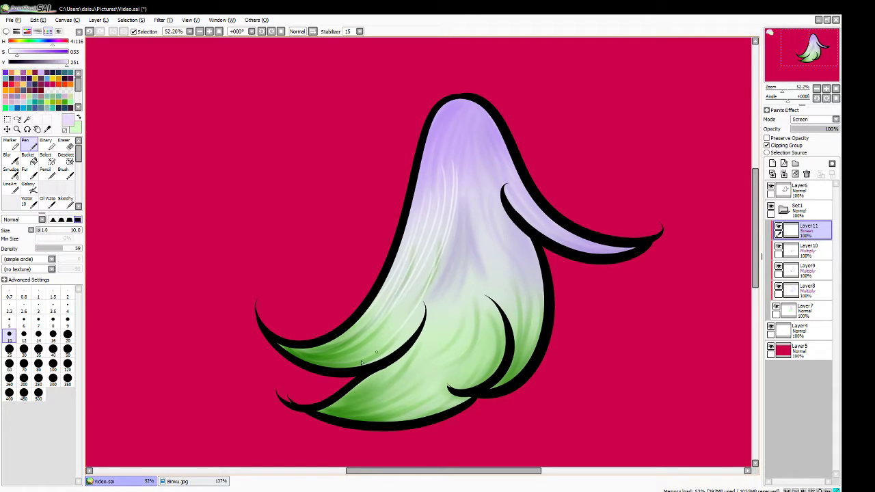
pyautogui.moveTo(417, 298); pyautogui.dragTo(376, 342)
pyautogui.moveTo(471, 180)
pyautogui.mouseDown()
pyautogui.moveTo(478, 257)
pyautogui.moveTo(491, 249)
pyautogui.moveTo(508, 295)
pyautogui.mouseUp()
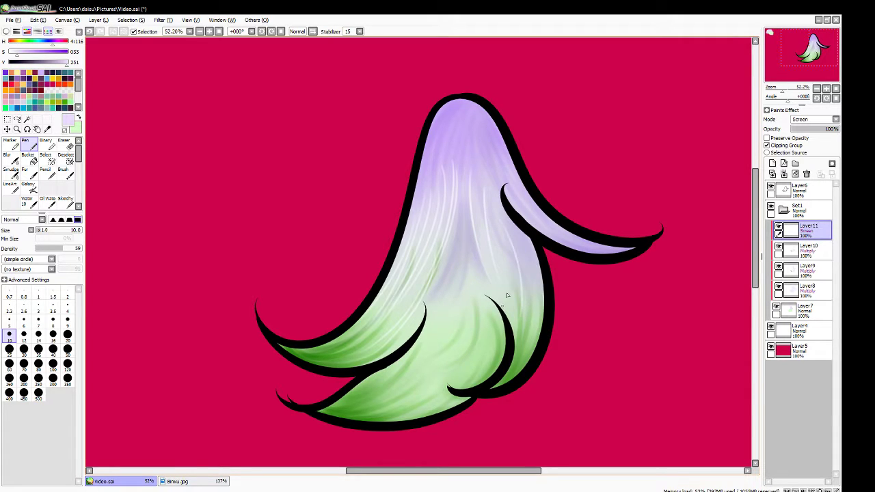
pyautogui.moveTo(528, 245)
pyautogui.mouseDown()
pyautogui.moveTo(520, 347)
pyautogui.moveTo(536, 291)
pyautogui.moveTo(523, 359)
pyautogui.mouseUp()
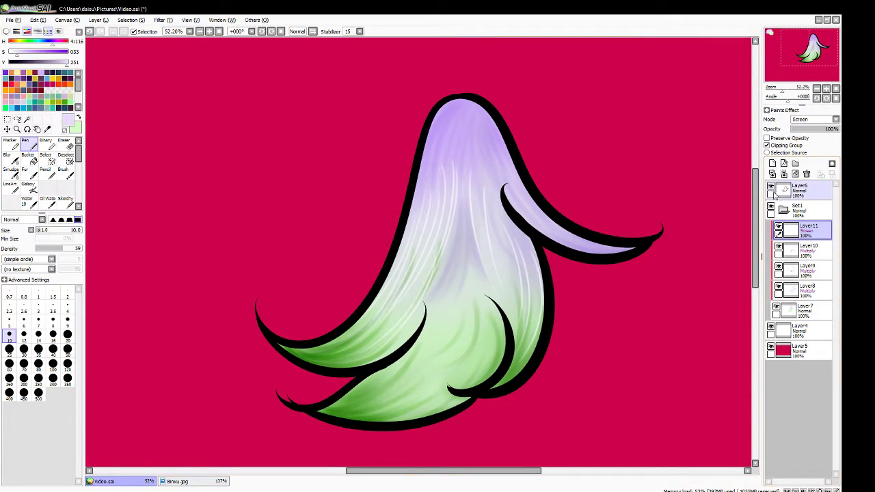
pyautogui.click(795, 174)
# Draw fine pale lavender highlight strokes down the hair's left side, crown and centre, and along the upper-right strand
pyautogui.moveTo(459, 175)
pyautogui.mouseDown()
pyautogui.moveTo(410, 278)
pyautogui.moveTo(366, 344)
pyautogui.mouseUp()
pyautogui.moveTo(410, 235); pyautogui.dragTo(367, 328)
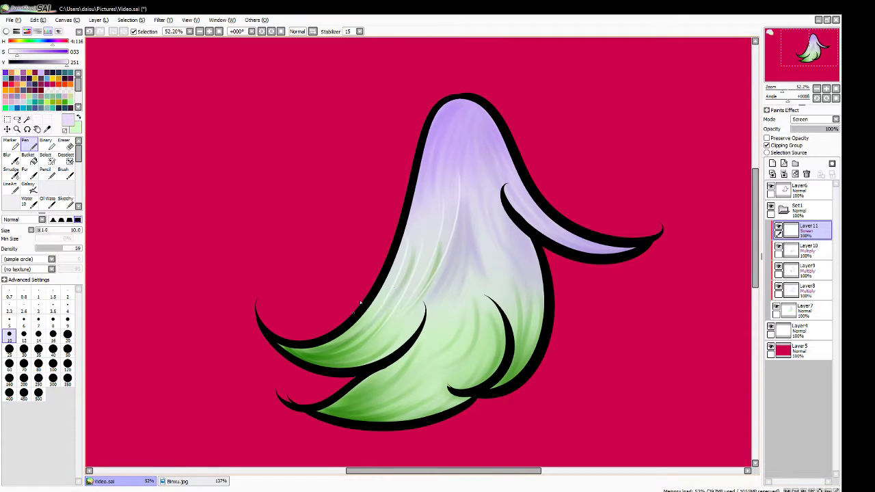
pyautogui.moveTo(457, 134); pyautogui.dragTo(426, 228)
pyautogui.moveTo(433, 143); pyautogui.dragTo(422, 217)
pyautogui.moveTo(510, 189); pyautogui.dragTo(586, 246)
pyautogui.moveTo(493, 159); pyautogui.dragTo(488, 252)
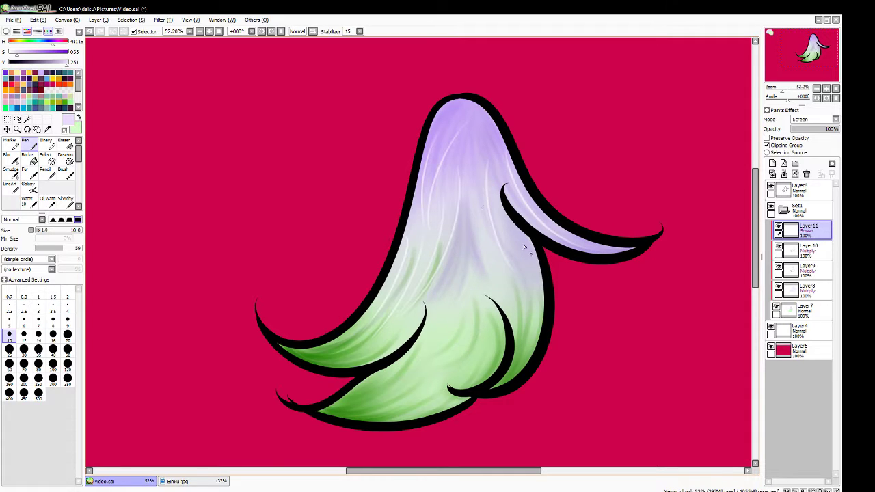
# Add thin lavender highlight streaks down the hair's right side and inside the curled strand
pyautogui.moveTo(509, 218); pyautogui.dragTo(536, 283)
pyautogui.moveTo(524, 253); pyautogui.dragTo(533, 331)
pyautogui.moveTo(518, 271); pyautogui.dragTo(530, 340)
pyautogui.moveTo(485, 301); pyautogui.dragTo(496, 361)
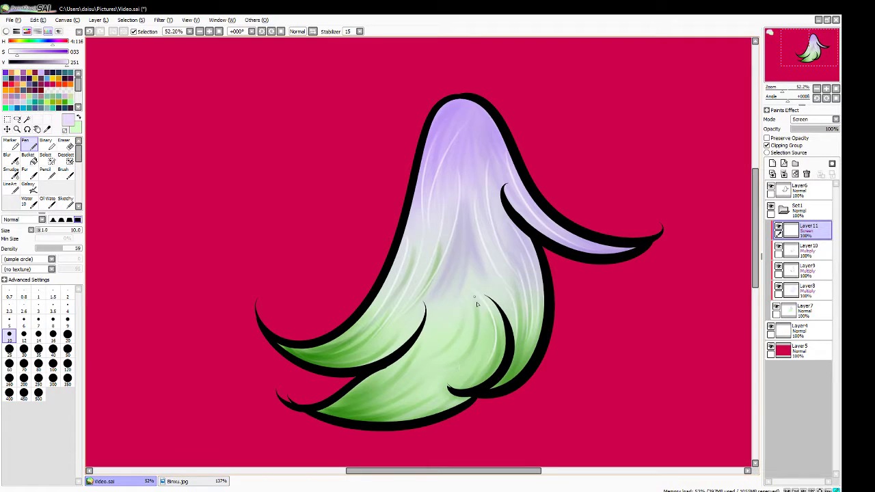
# Draw curved lavender highlight streaks through the lower middle, sweeping into the two lower-left strands
pyautogui.moveTo(477, 303); pyautogui.dragTo(465, 369)
pyautogui.moveTo(471, 333)
pyautogui.mouseDown()
pyautogui.moveTo(441, 382)
pyautogui.moveTo(389, 415)
pyautogui.moveTo(391, 397)
pyautogui.mouseUp()
pyautogui.moveTo(448, 321); pyautogui.dragTo(390, 379)
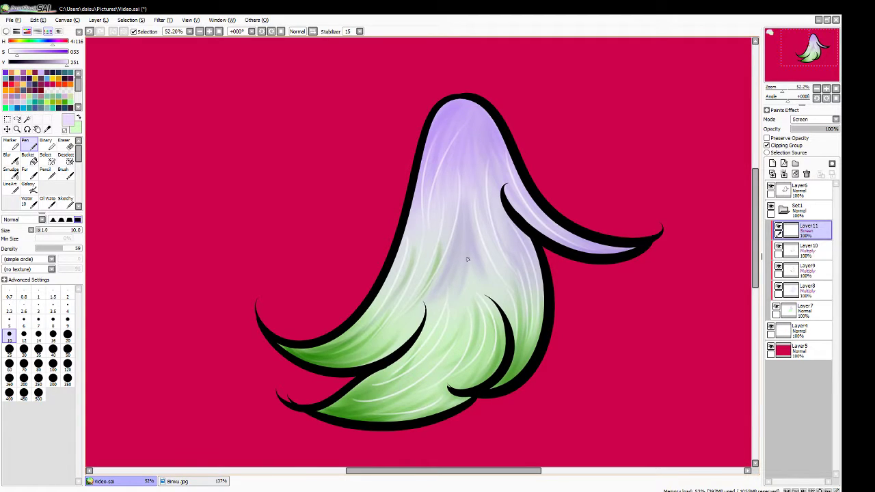
pyautogui.moveTo(472, 279); pyautogui.dragTo(468, 303)
pyautogui.moveTo(414, 317); pyautogui.dragTo(347, 360)
# Switch to the light green and add short highlight strokes in the upper of the two lower-left strands
pyautogui.click(78, 119)
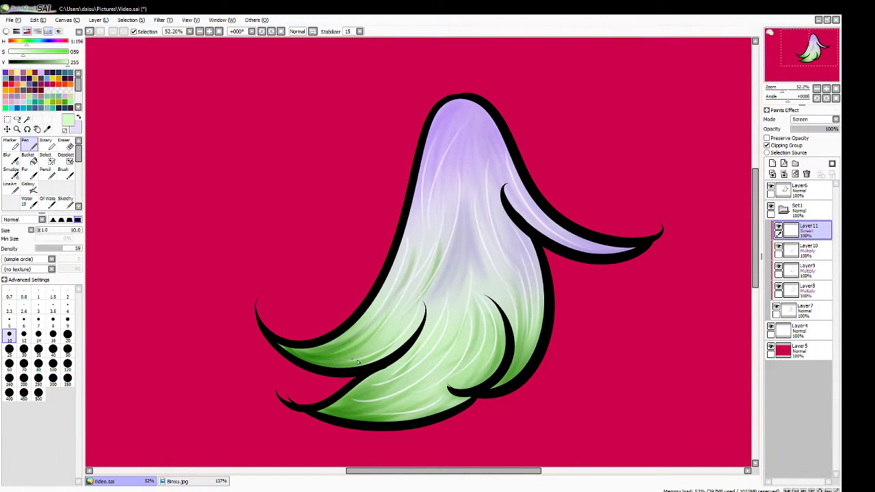
pyautogui.moveTo(352, 356)
pyautogui.mouseDown()
pyautogui.moveTo(403, 316)
pyautogui.moveTo(400, 334)
pyautogui.moveTo(368, 347)
pyautogui.mouseUp()
pyautogui.moveTo(383, 319); pyautogui.dragTo(367, 331)
# Add fine light green highlight strokes down the hair's upper middle and along the upper-right strand
pyautogui.moveTo(454, 182); pyautogui.dragTo(438, 246)
pyautogui.hotkey('ctrl', 'z')
pyautogui.moveTo(454, 183); pyautogui.dragTo(433, 258)
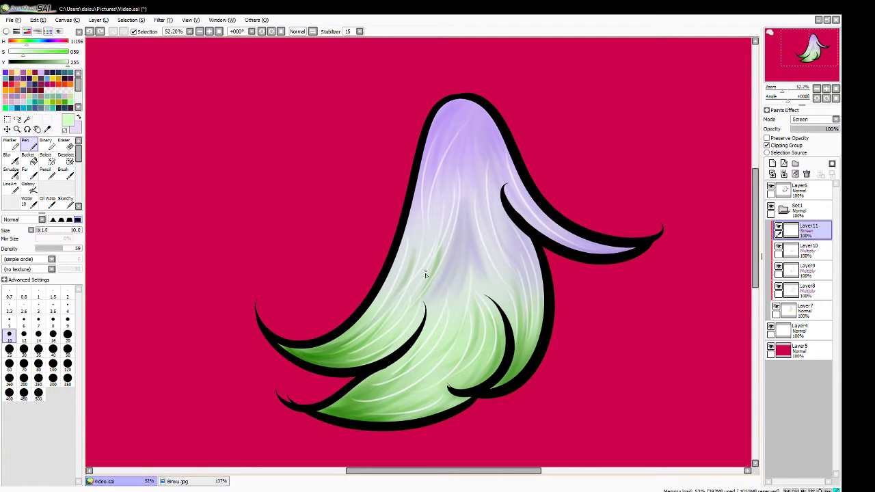
pyautogui.moveTo(436, 216); pyautogui.dragTo(425, 249)
pyautogui.moveTo(446, 186)
pyautogui.mouseDown()
pyautogui.moveTo(444, 234)
pyautogui.moveTo(441, 191)
pyautogui.moveTo(430, 255)
pyautogui.mouseUp()
pyautogui.moveTo(499, 191); pyautogui.dragTo(519, 262)
pyautogui.moveTo(513, 175)
pyautogui.mouseDown()
pyautogui.moveTo(593, 237)
pyautogui.moveTo(531, 199)
pyautogui.moveTo(623, 254)
pyautogui.mouseUp()
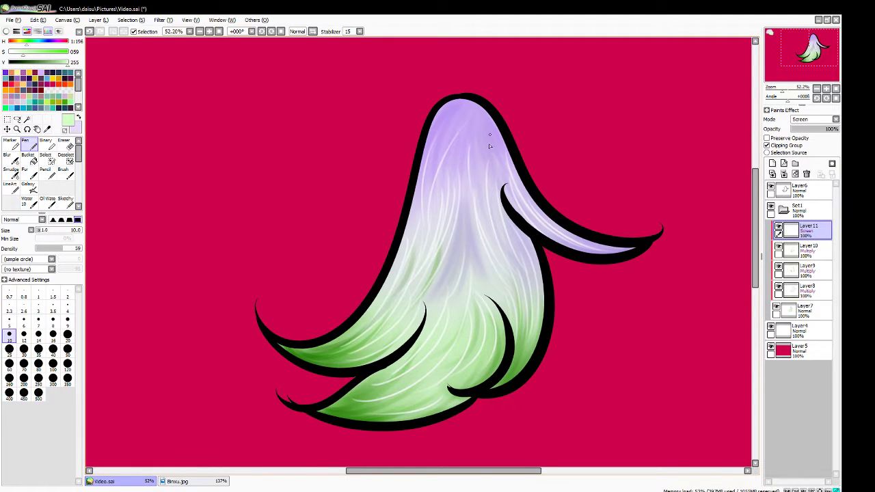
# Soften the highlight strokes across the hair's upper part using Smudge at size 120
pyautogui.click(12, 189)
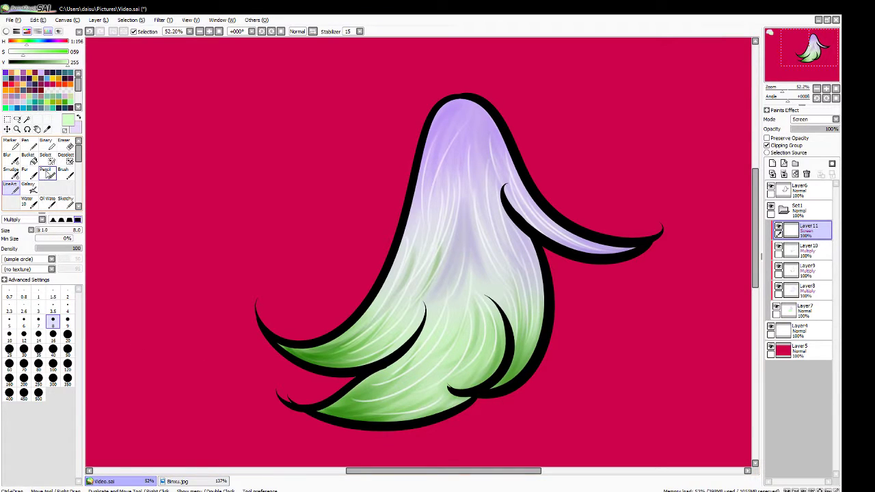
pyautogui.click(12, 171)
pyautogui.moveTo(475, 140)
pyautogui.mouseDown()
pyautogui.moveTo(475, 92)
pyautogui.moveTo(449, 165)
pyautogui.mouseUp()
pyautogui.moveTo(520, 243); pyautogui.dragTo(500, 136)
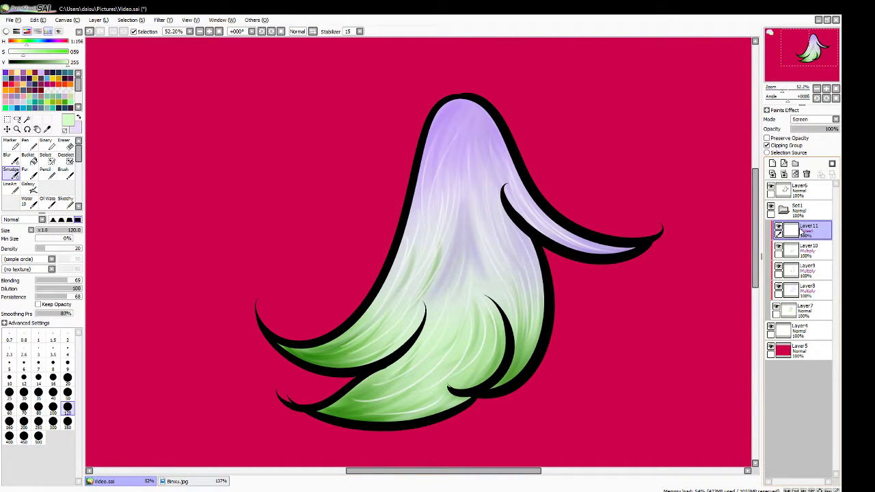
# Add a clipped layer above Layer11 in Luminosity mode and switch to the Pencil at size 350
pyautogui.click(773, 164)
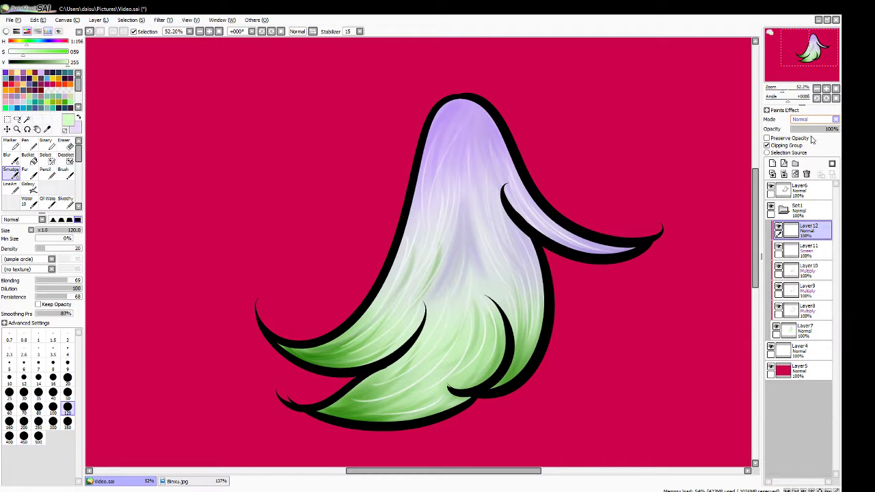
pyautogui.click(811, 140)
pyautogui.click(810, 121)
pyautogui.scroll(-2, 813, 157)
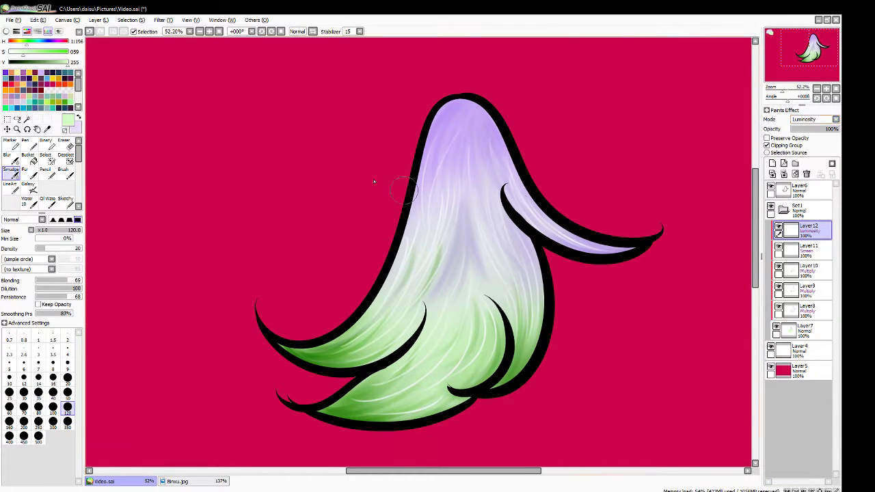
pyautogui.click(45, 172)
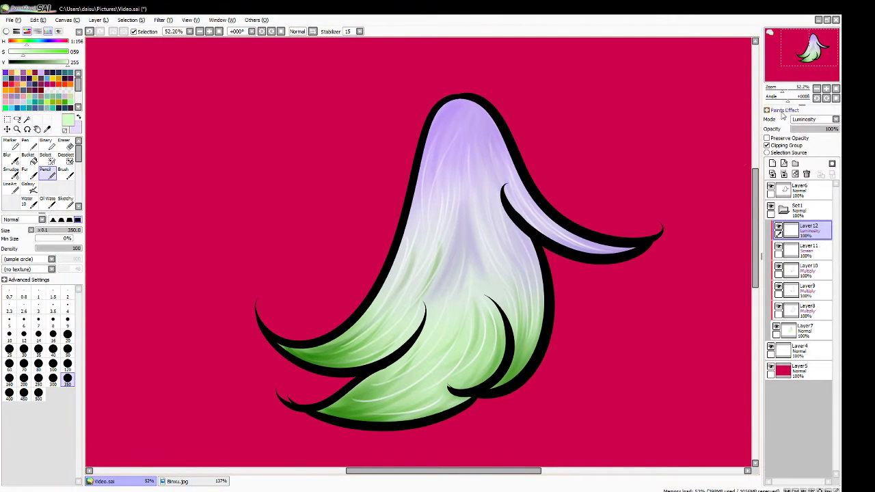
pyautogui.moveTo(796, 91); pyautogui.dragTo(783, 73)
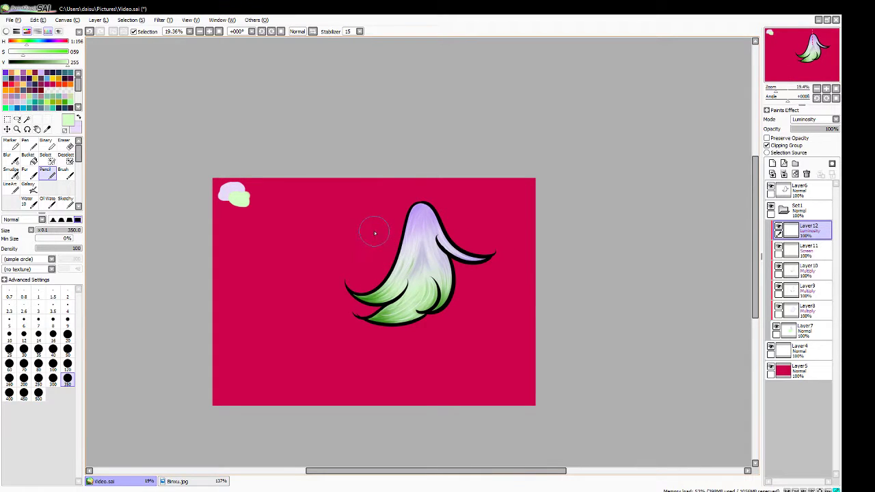
pyautogui.moveTo(375, 233); pyautogui.dragTo(532, 211)
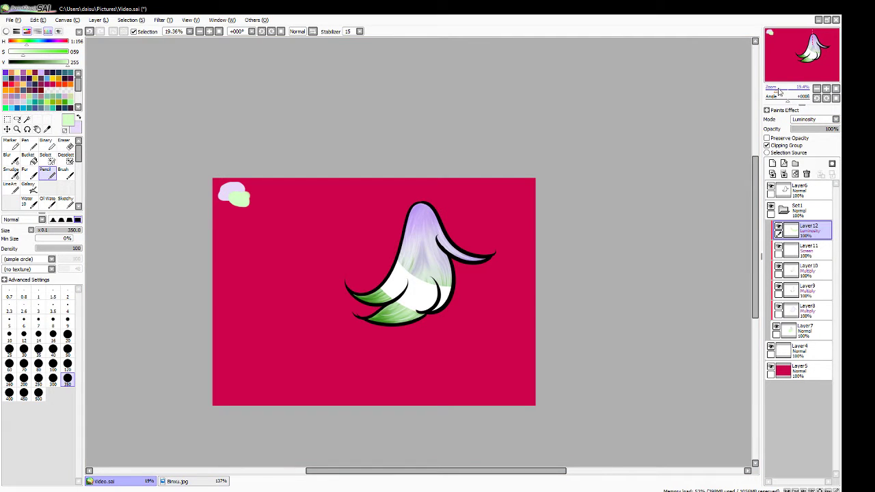
pyautogui.moveTo(779, 92); pyautogui.dragTo(782, 93)
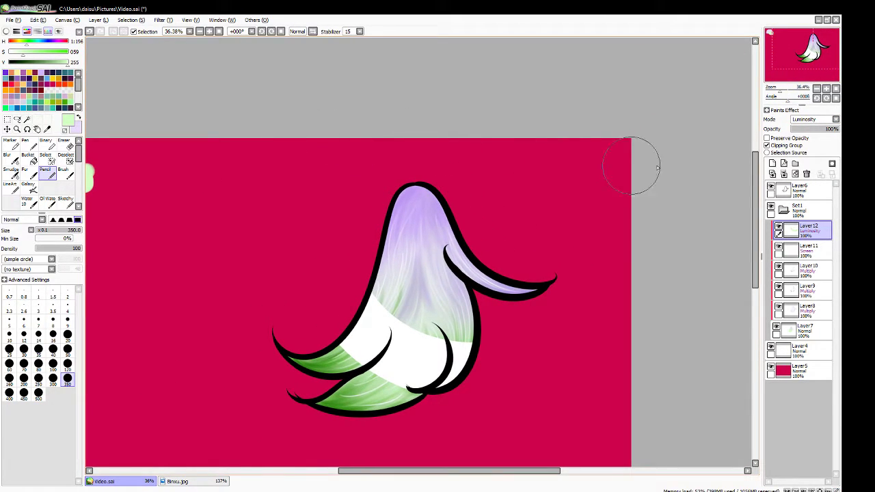
pyautogui.click(796, 174)
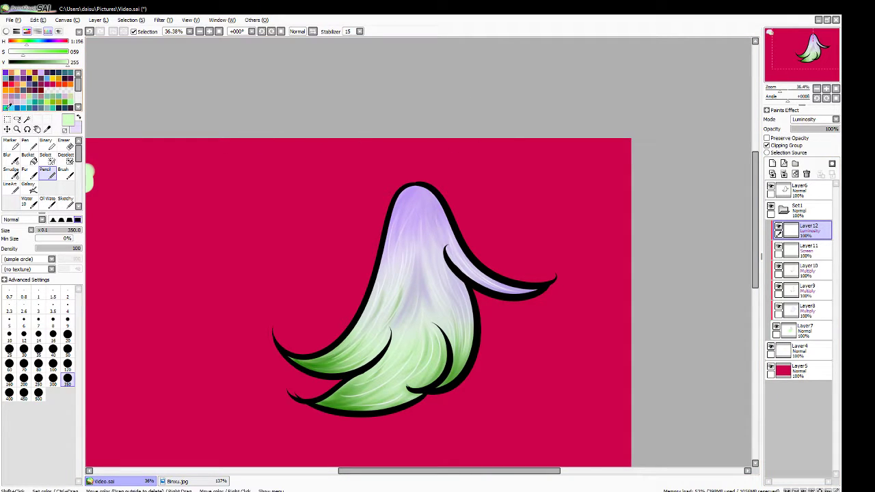
pyautogui.click(7, 106)
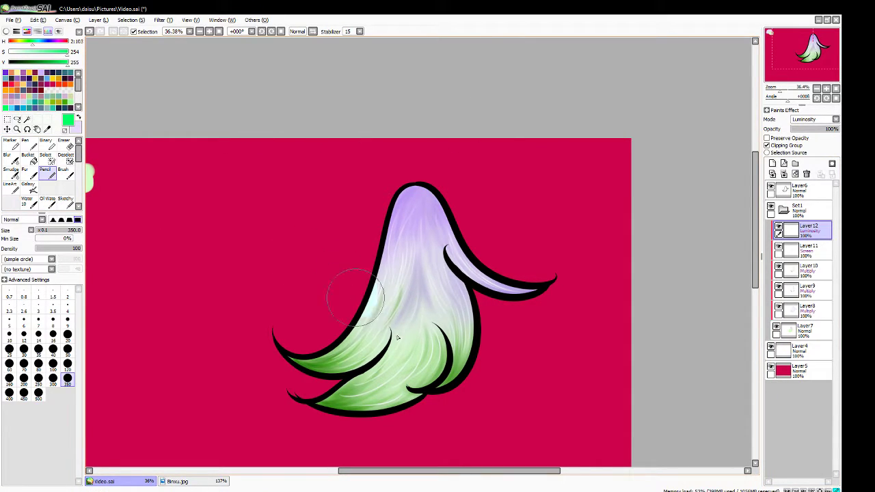
pyautogui.moveTo(398, 337); pyautogui.dragTo(563, 303)
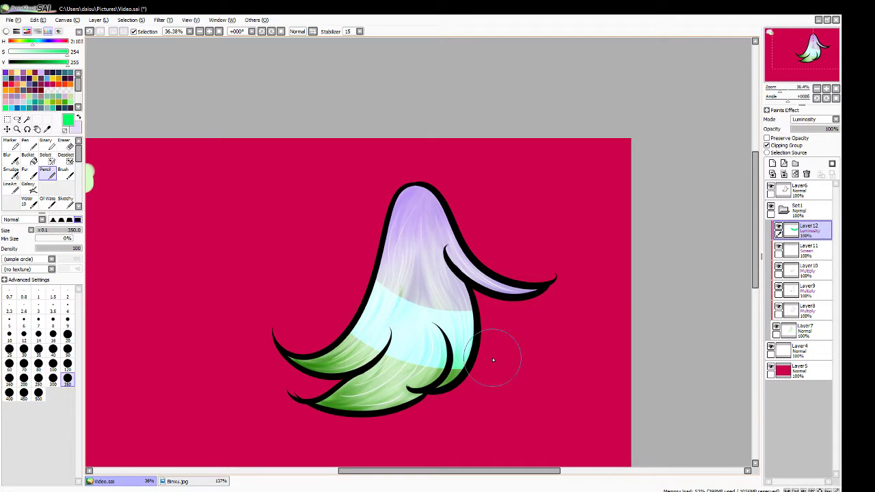
pyautogui.click(795, 173)
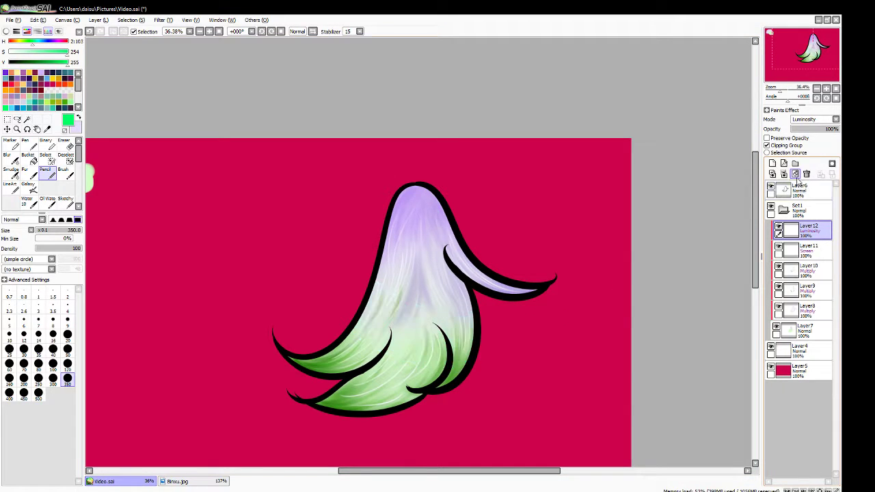
pyautogui.click(79, 117)
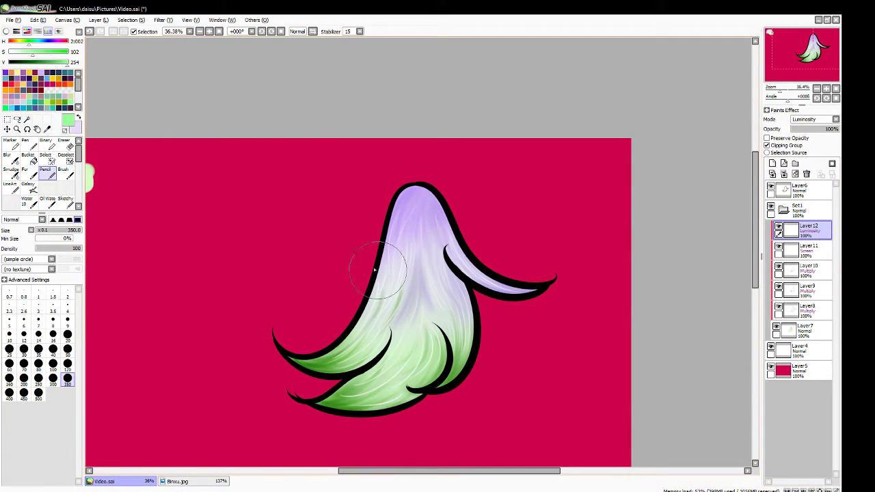
pyautogui.moveTo(355, 301); pyautogui.dragTo(547, 329)
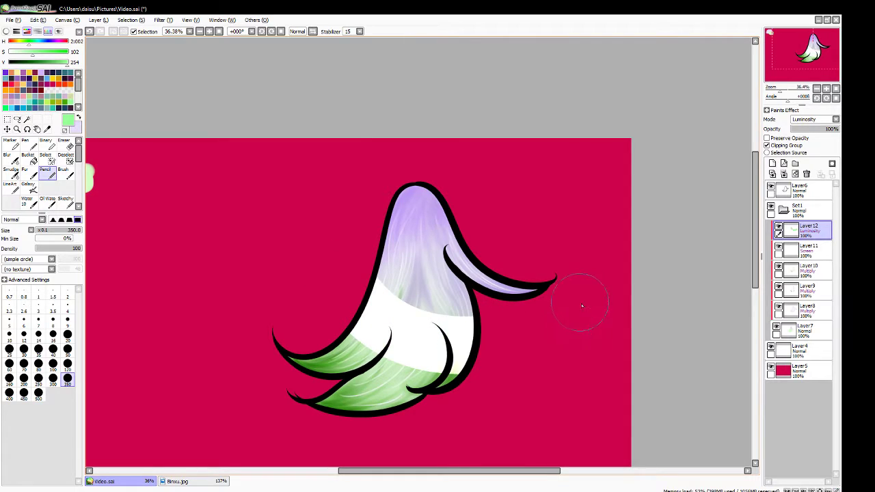
pyautogui.click(795, 173)
# Paint a broad curved band in bright blue across the hair's lower half on the Luminosity layer
pyautogui.click(24, 103)
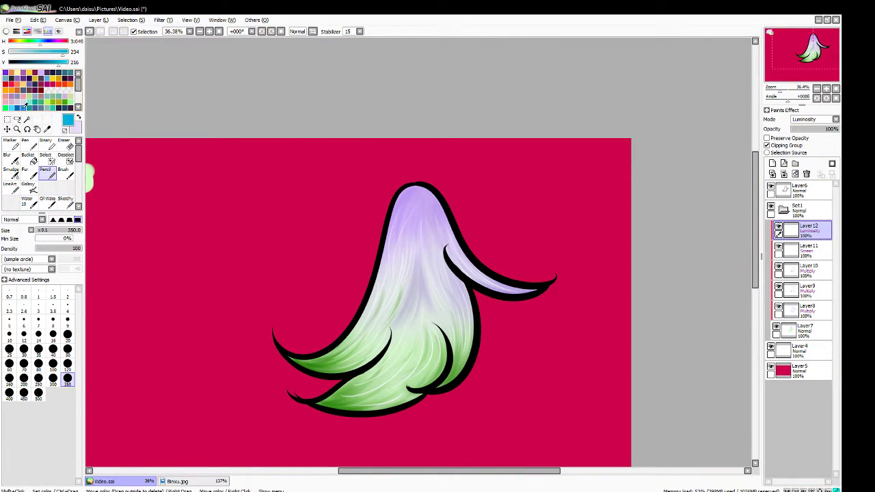
pyautogui.moveTo(371, 264); pyautogui.dragTo(435, 350)
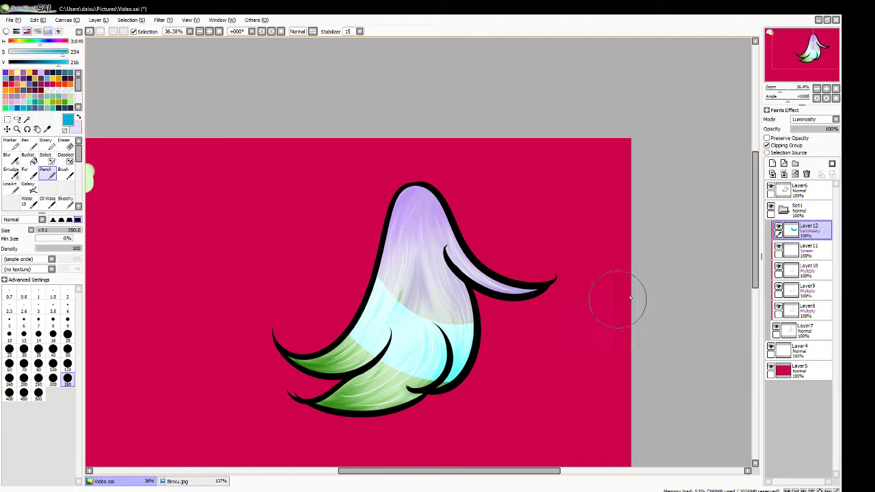
# Clear the bright blue band from the Luminosity layer
pyautogui.click(795, 174)
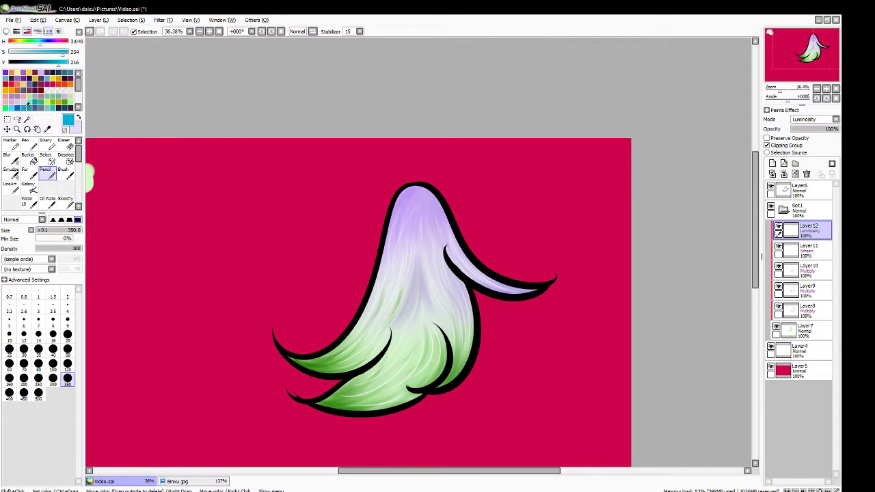
pyautogui.click(19, 96)
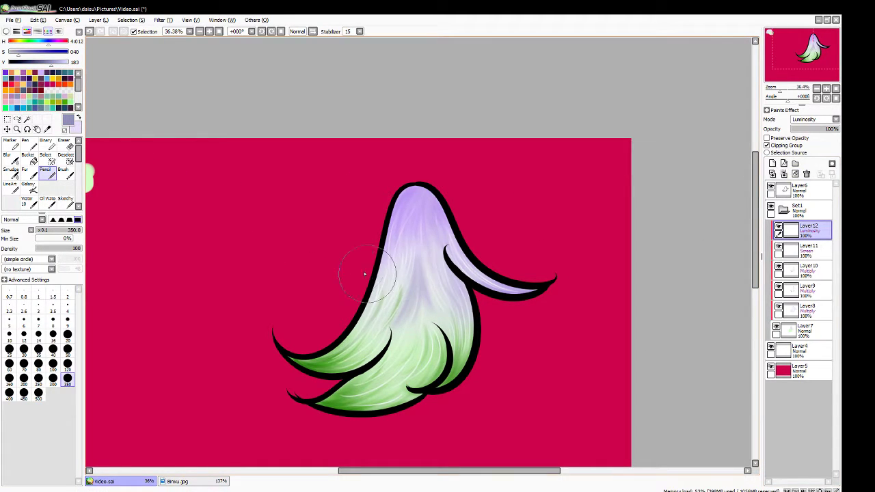
pyautogui.moveTo(363, 271); pyautogui.dragTo(551, 330)
pyautogui.click(795, 173)
# Paint a broad curved bright green band across the hair's middle on the Luminosity layer and shift it down into the lower half
pyautogui.click(8, 106)
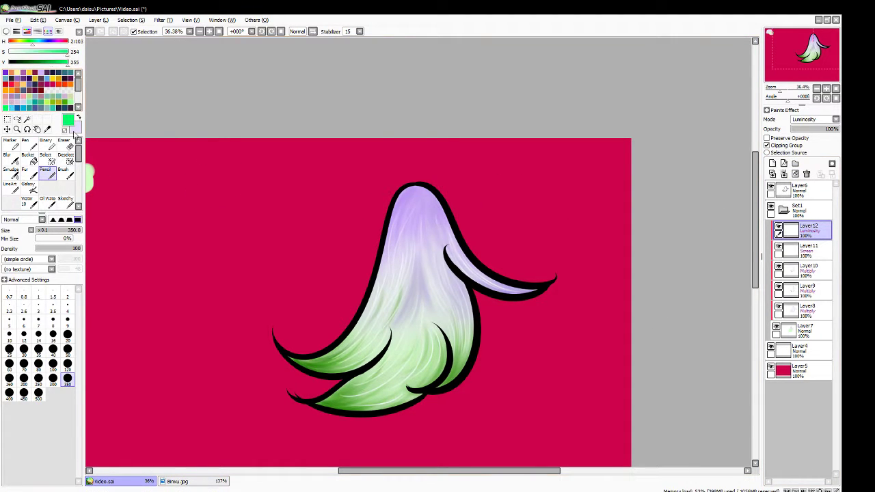
pyautogui.moveTo(359, 287); pyautogui.dragTo(566, 302)
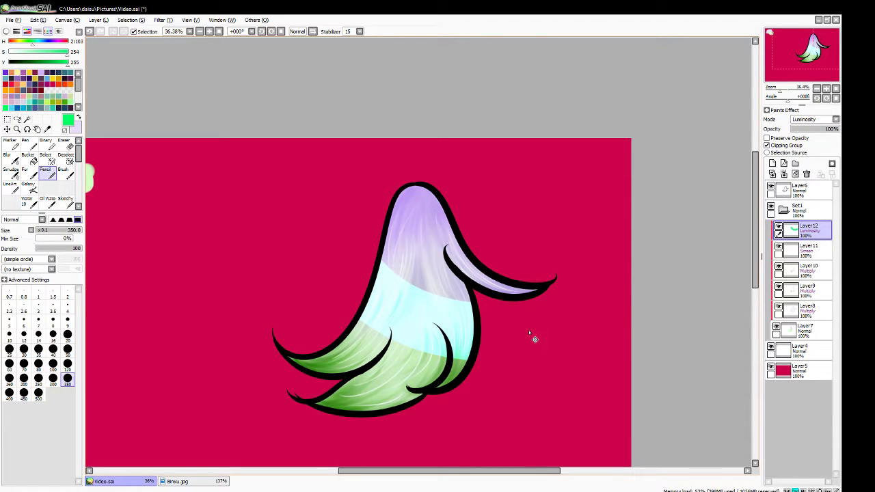
pyautogui.moveTo(529, 333)
pyautogui.mouseDown()
pyautogui.moveTo(520, 358)
pyautogui.moveTo(517, 347)
pyautogui.mouseUp()
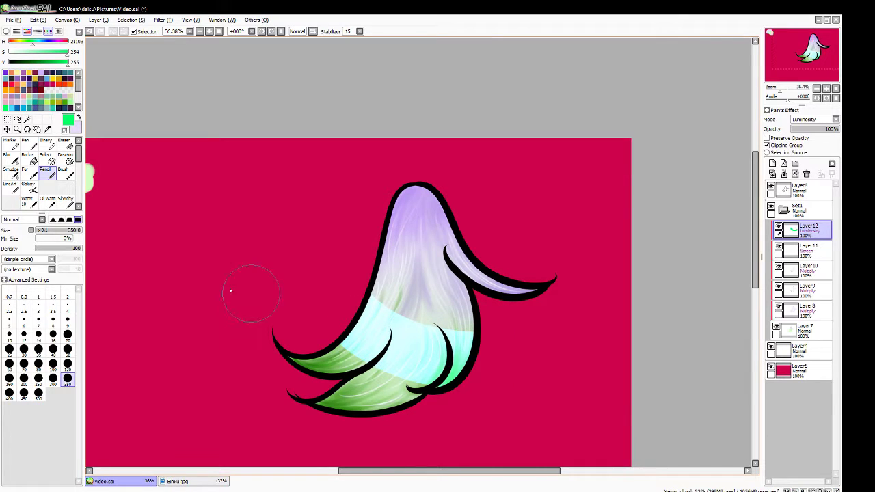
# Blend the band's lower edge out into the green hair tips using Smudge at size 250
pyautogui.click(11, 171)
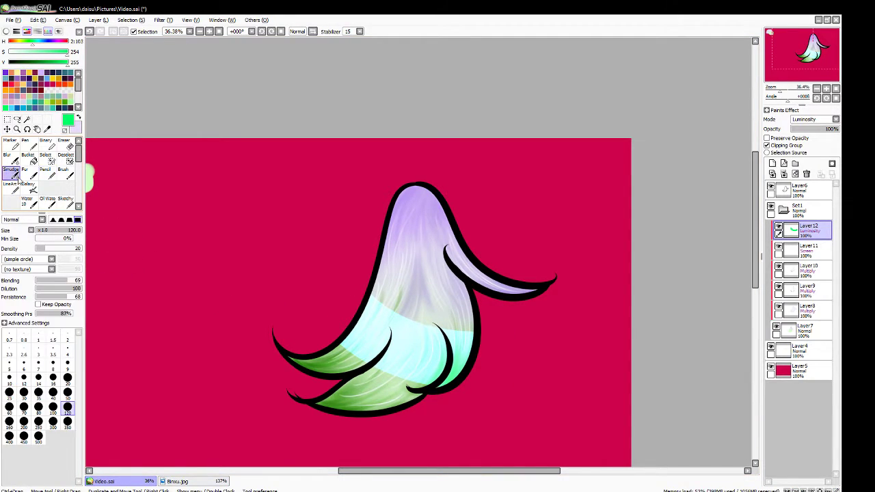
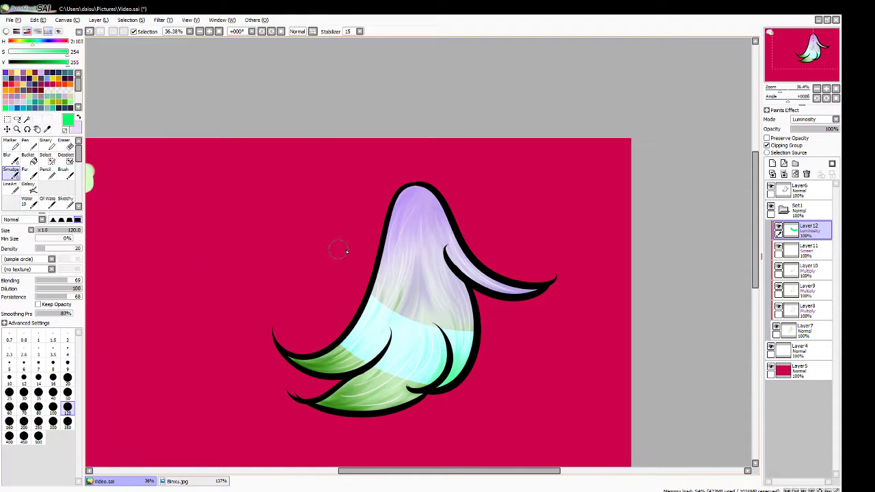
pyautogui.press(']')
pyautogui.press(']')
pyautogui.press(']')
pyautogui.press(']')
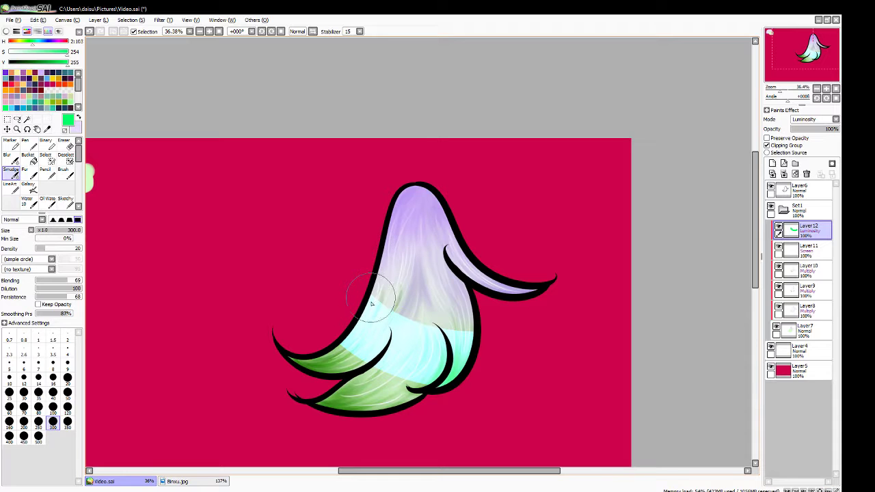
pyautogui.press('[')
pyautogui.moveTo(342, 344); pyautogui.dragTo(437, 381)
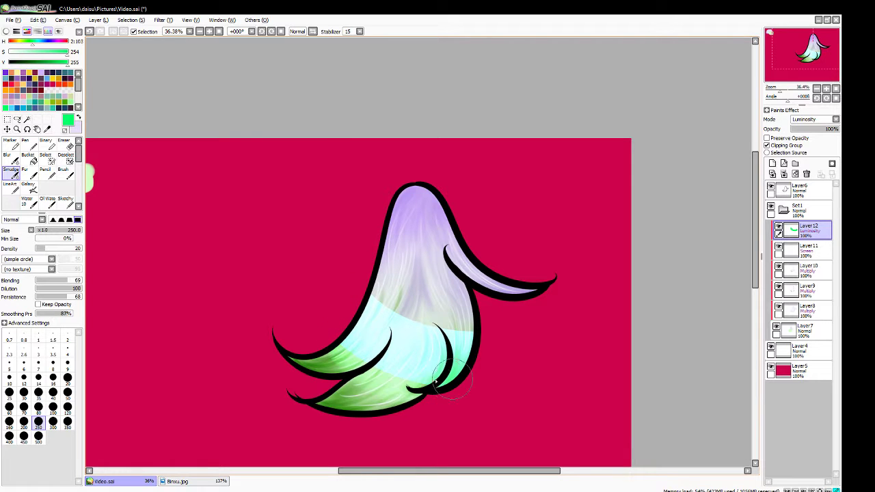
pyautogui.moveTo(352, 318); pyautogui.dragTo(476, 390)
pyautogui.moveTo(360, 374)
pyautogui.mouseDown()
pyautogui.moveTo(487, 393)
pyautogui.moveTo(441, 395)
pyautogui.mouseUp()
pyautogui.moveTo(339, 365); pyautogui.dragTo(467, 401)
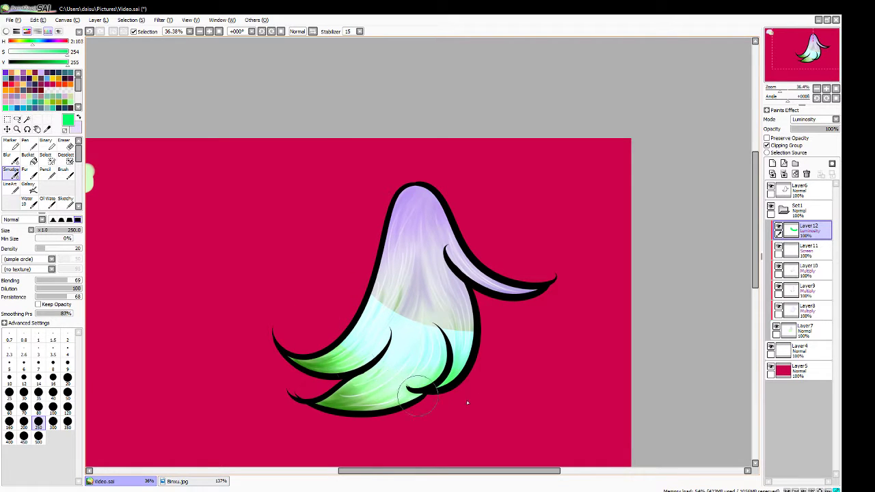
pyautogui.moveTo(365, 359)
pyautogui.mouseDown()
pyautogui.moveTo(404, 375)
pyautogui.moveTo(458, 370)
pyautogui.moveTo(371, 352)
pyautogui.moveTo(398, 390)
pyautogui.mouseUp()
pyautogui.moveTo(325, 350); pyautogui.dragTo(419, 442)
pyautogui.moveTo(297, 365); pyautogui.dragTo(455, 426)
pyautogui.moveTo(331, 341); pyautogui.dragTo(416, 419)
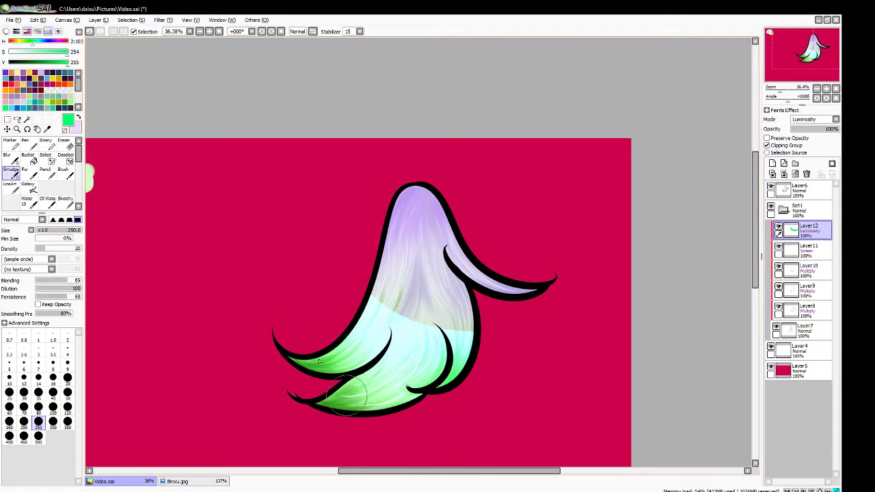
pyautogui.moveTo(340, 364)
pyautogui.mouseDown()
pyautogui.moveTo(413, 398)
pyautogui.moveTo(381, 373)
pyautogui.moveTo(428, 377)
pyautogui.mouseUp()
# Pull the band's upper edge up along the strands into the lavender area using Smudge at size 80
pyautogui.click(39, 393)
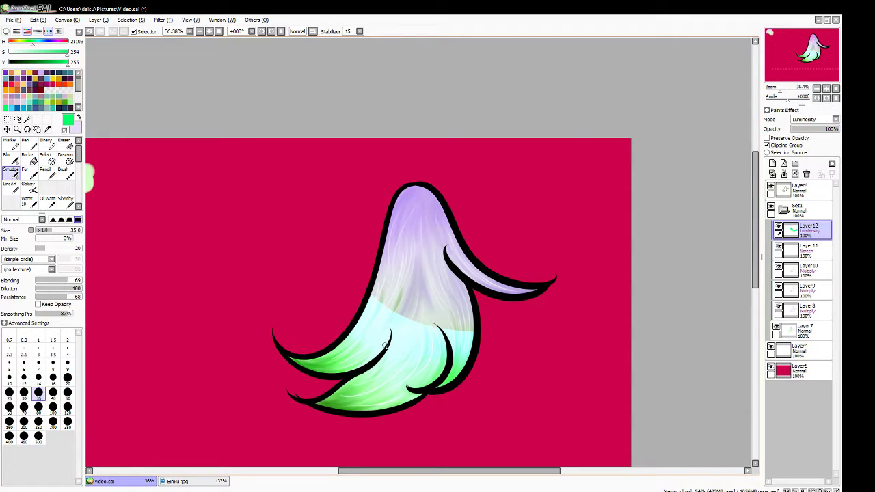
pyautogui.press(']')
pyautogui.press(']')
pyautogui.press(']')
pyautogui.press(']')
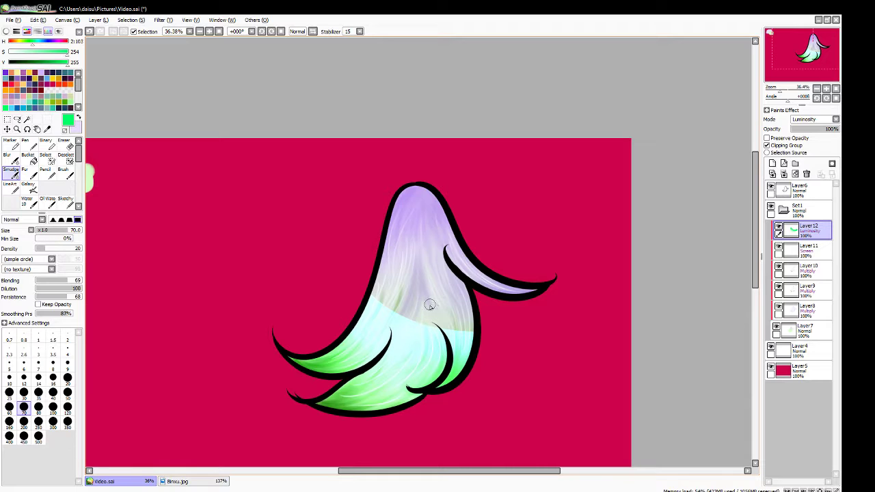
pyautogui.press(']')
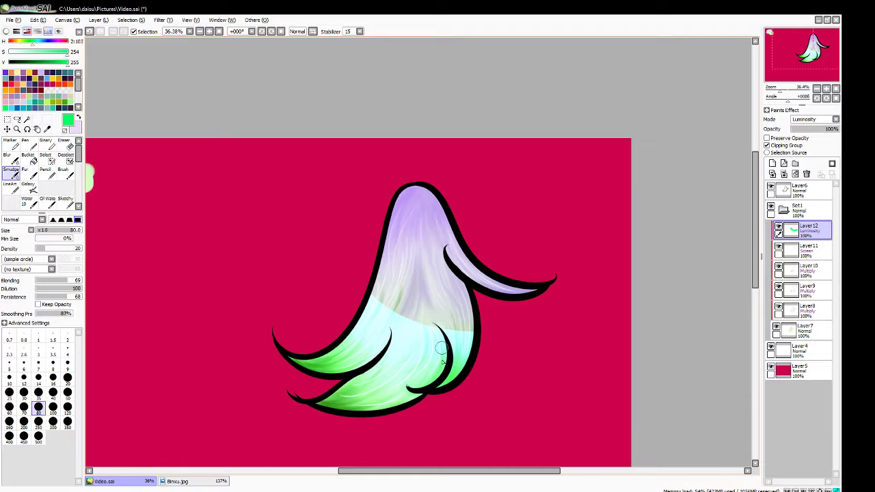
pyautogui.moveTo(433, 362); pyautogui.dragTo(444, 286)
pyautogui.moveTo(454, 348); pyautogui.dragTo(467, 283)
pyautogui.moveTo(460, 332); pyautogui.dragTo(448, 288)
pyautogui.moveTo(424, 350); pyautogui.dragTo(424, 291)
pyautogui.moveTo(398, 346); pyautogui.dragTo(405, 260)
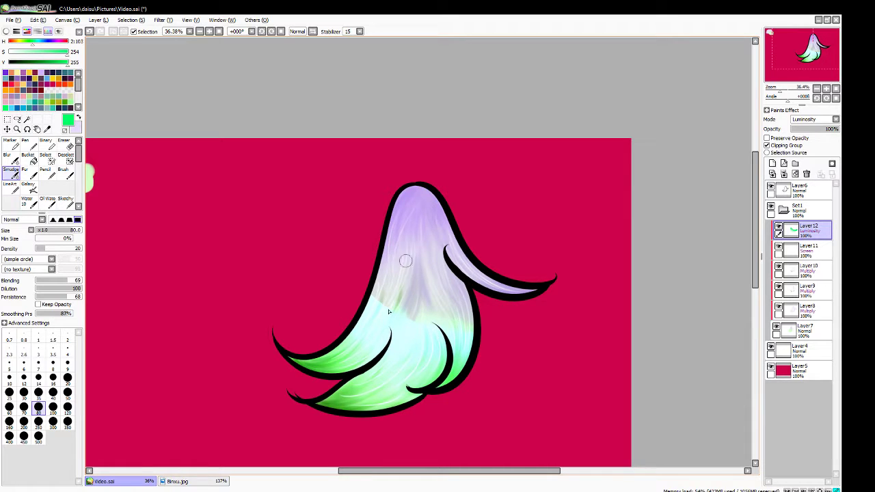
pyautogui.moveTo(389, 309); pyautogui.dragTo(402, 245)
pyautogui.moveTo(375, 309); pyautogui.dragTo(381, 275)
pyautogui.moveTo(391, 330)
pyautogui.mouseDown()
pyautogui.moveTo(412, 278)
pyautogui.moveTo(404, 301)
pyautogui.moveTo(411, 283)
pyautogui.moveTo(406, 290)
pyautogui.moveTo(444, 300)
pyautogui.mouseUp()
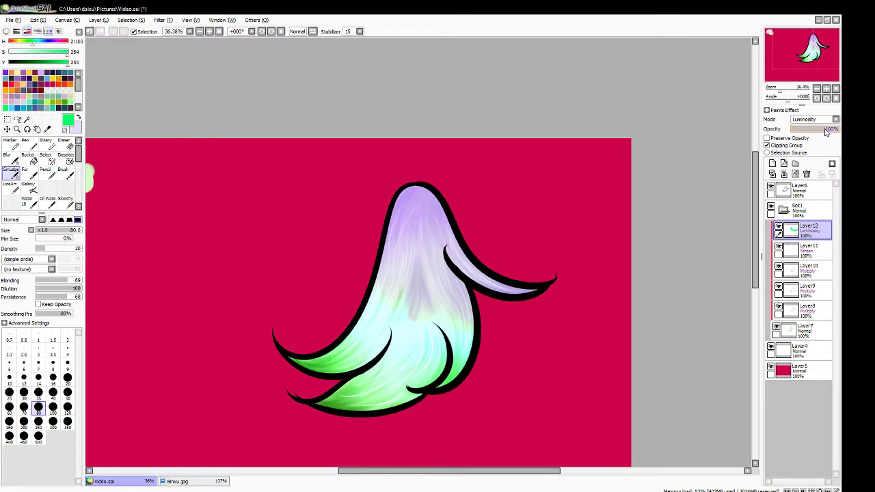
# Set the Luminosity layer's opacity to 50%
pyautogui.moveTo(827, 130); pyautogui.dragTo(807, 132)
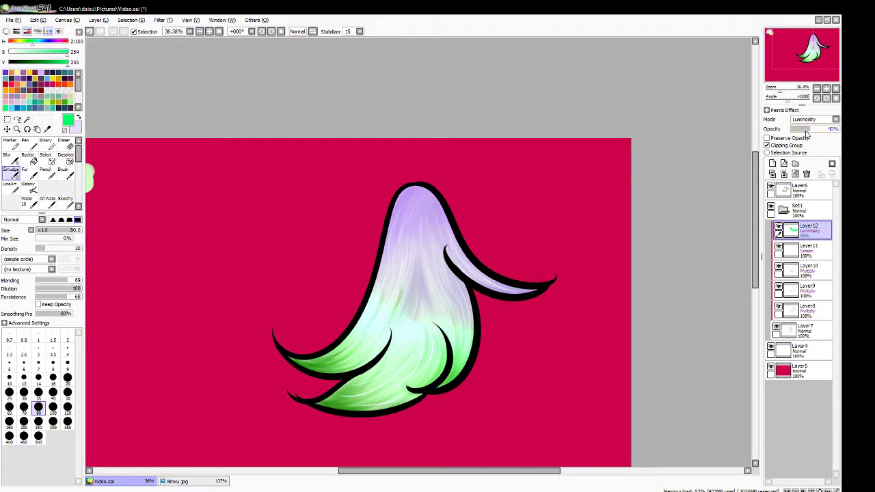
pyautogui.moveTo(807, 131); pyautogui.dragTo(827, 134)
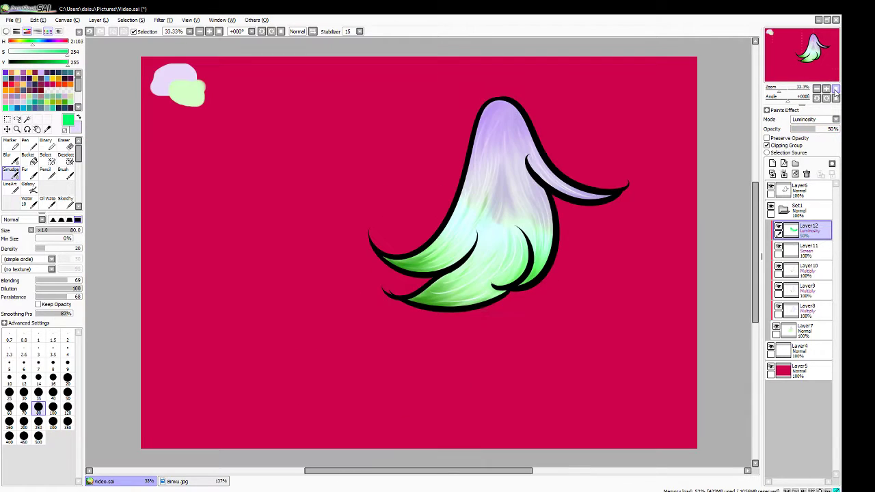
pyautogui.click(835, 89)
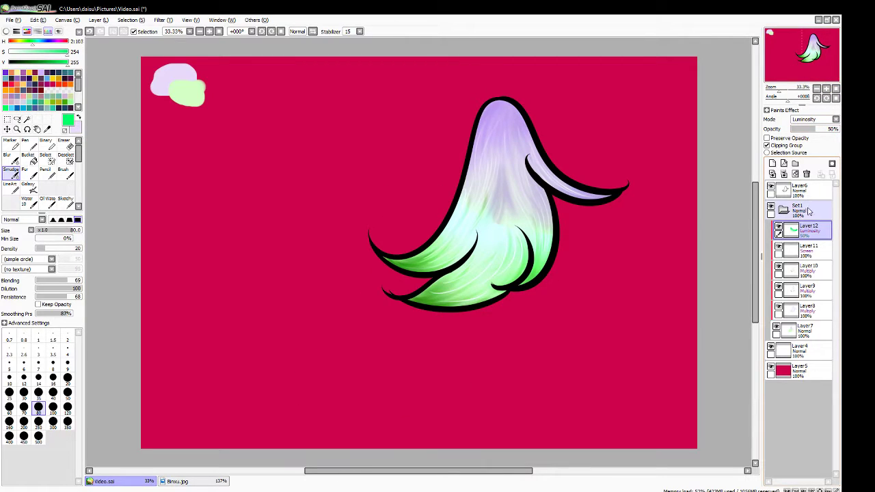
# Collapse the Set1 folder, then select Layer6 and sample the light green from the swatch painted on the canvas
pyautogui.click(784, 212)
pyautogui.click(798, 190)
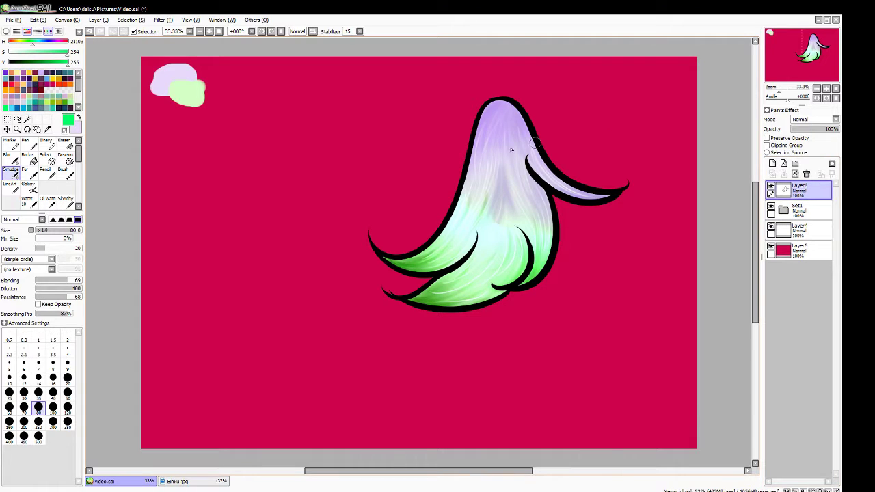
pyautogui.click(48, 128)
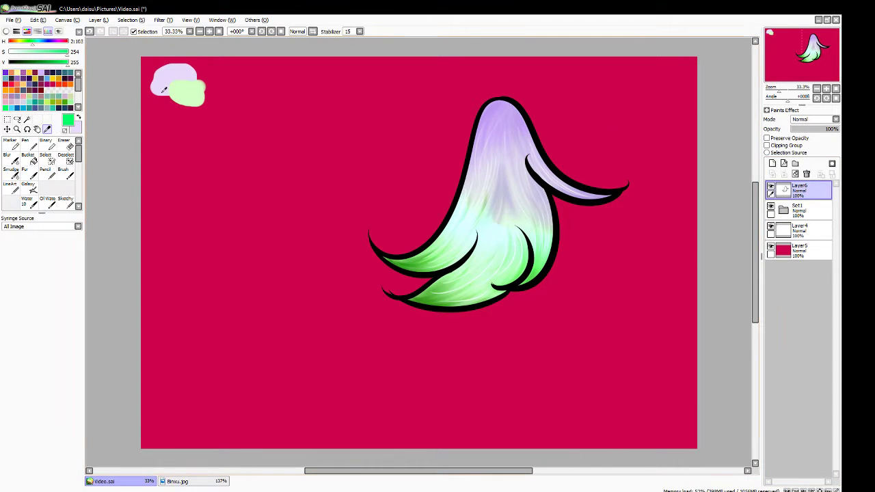
pyautogui.click(190, 92)
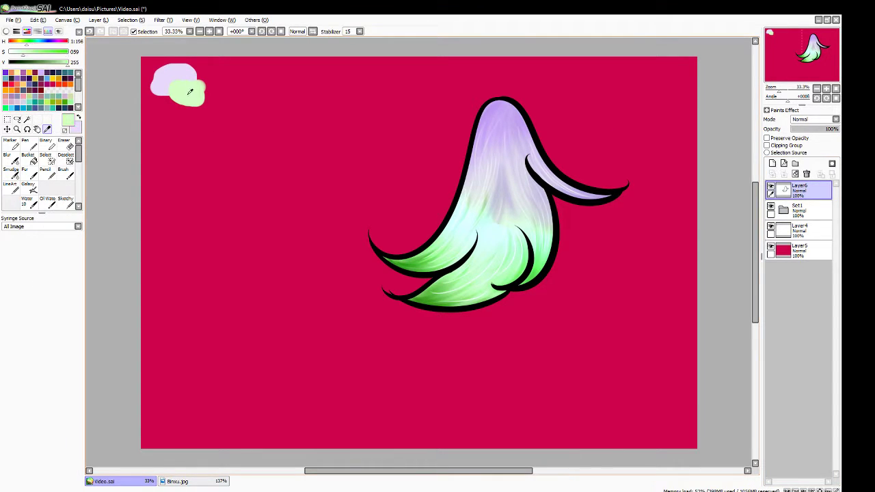
# Switch to the Pencil and set its size to 20
pyautogui.click(47, 172)
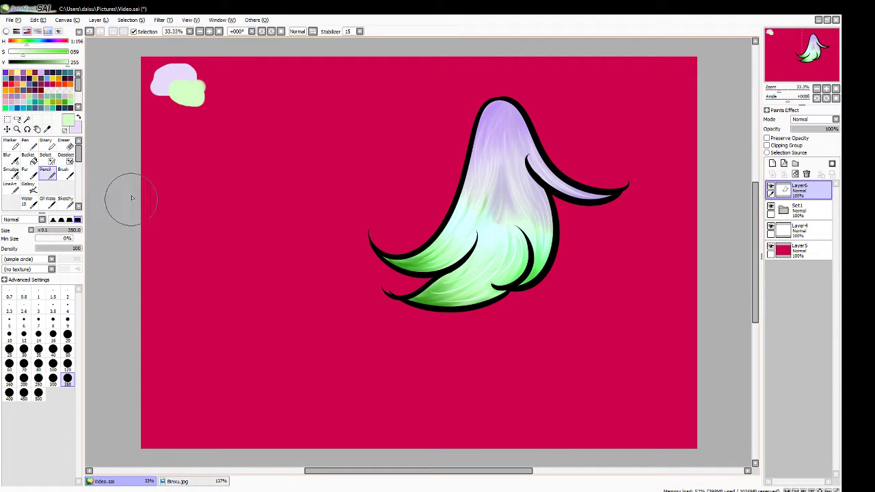
pyautogui.click(39, 318)
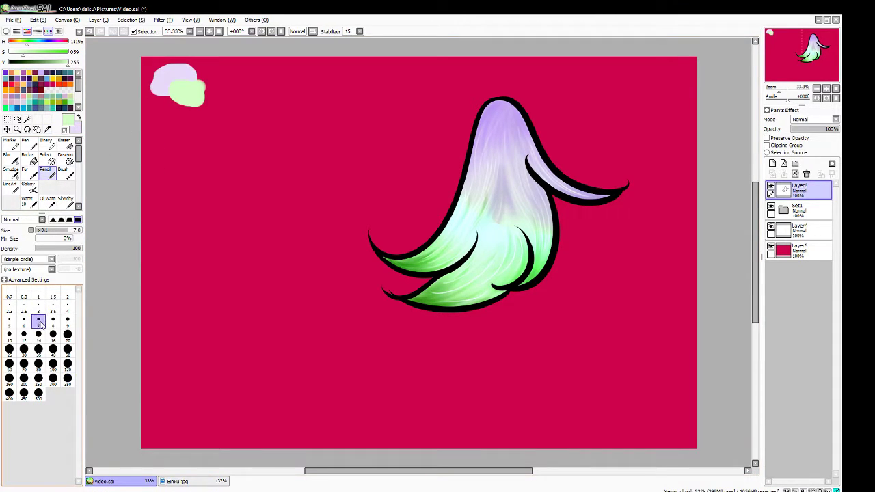
pyautogui.press(']')
pyautogui.press(']')
pyautogui.press(']')
pyautogui.press(']')
pyautogui.press(']')
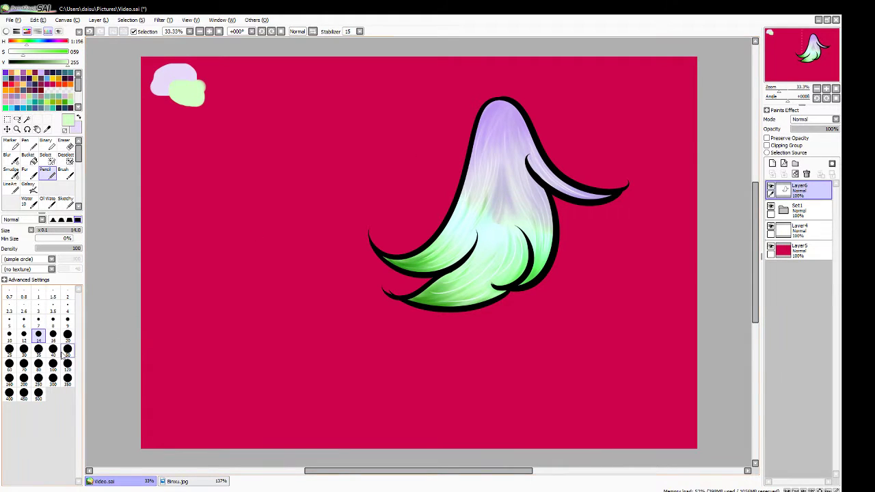
pyautogui.click(67, 334)
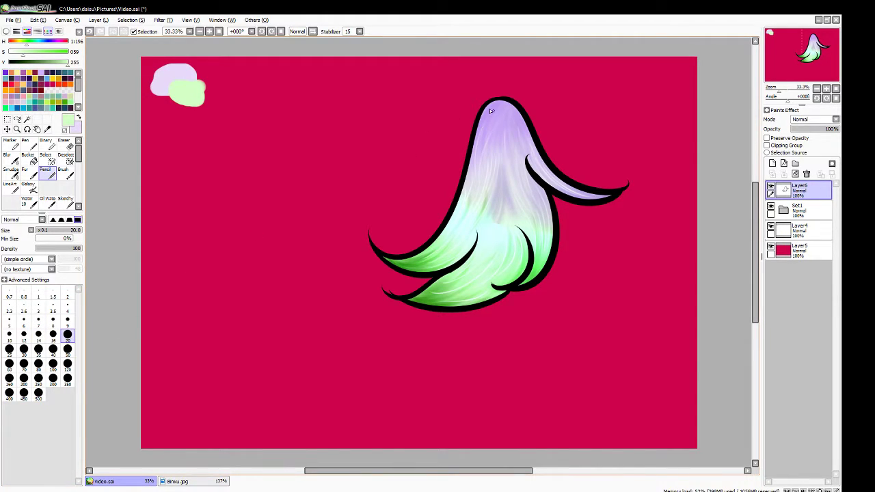
# Draw thin pale lavender strands on Layer6 along the hair's outer left and right edges, the right strand and the lower-right curve
pyautogui.click(78, 119)
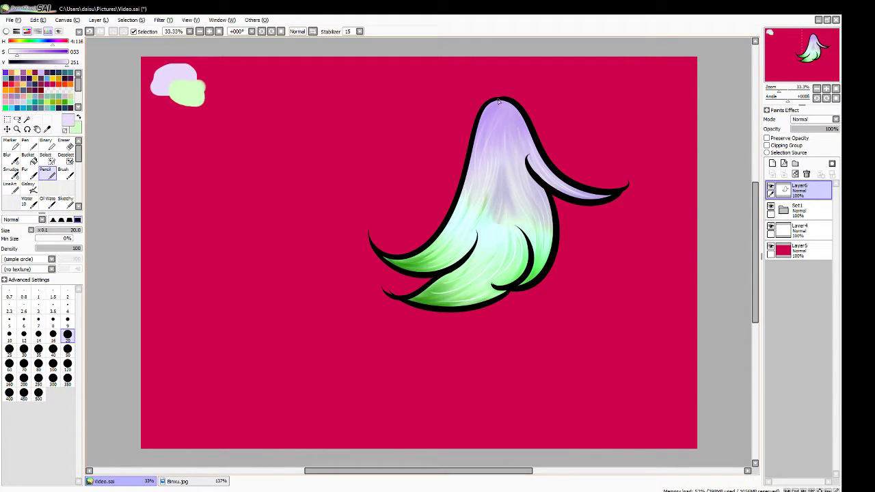
pyautogui.moveTo(498, 98); pyautogui.dragTo(395, 273)
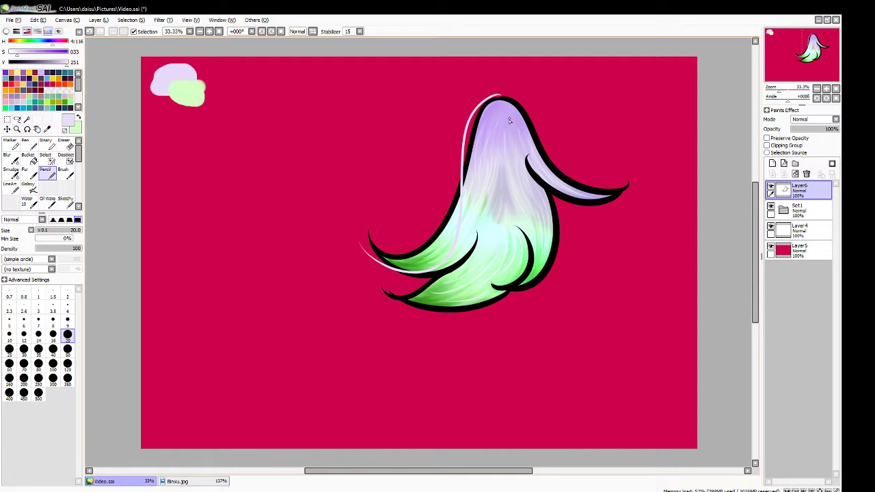
pyautogui.hotkey('ctrl', 'z')
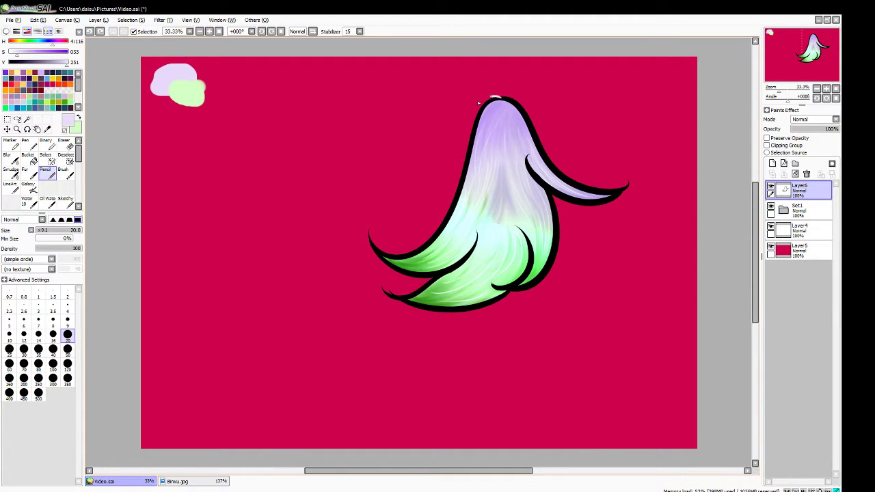
pyautogui.moveTo(494, 98); pyautogui.dragTo(363, 209)
pyautogui.hotkey('ctrl', 'z')
pyautogui.moveTo(498, 97)
pyautogui.mouseDown()
pyautogui.moveTo(452, 196)
pyautogui.moveTo(367, 224)
pyautogui.mouseUp()
pyautogui.moveTo(501, 100); pyautogui.dragTo(578, 189)
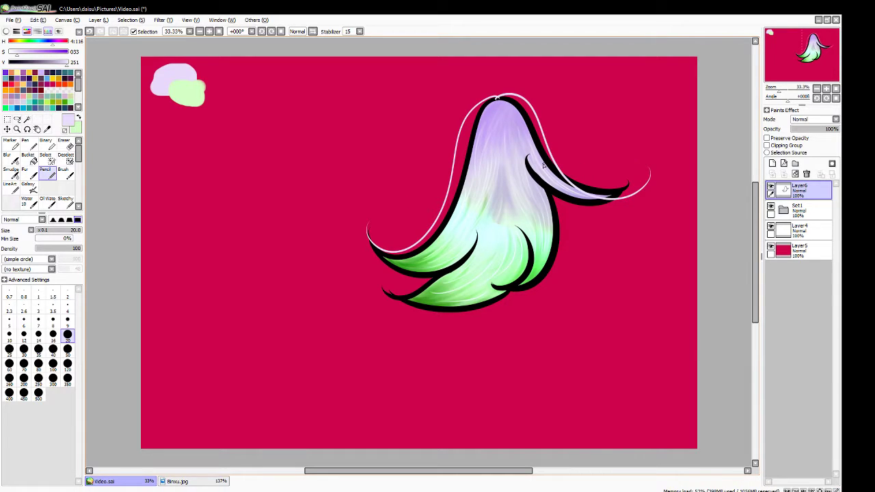
pyautogui.moveTo(534, 163)
pyautogui.mouseDown()
pyautogui.moveTo(609, 197)
pyautogui.moveTo(615, 167)
pyautogui.mouseUp()
pyautogui.moveTo(545, 187); pyautogui.dragTo(512, 283)
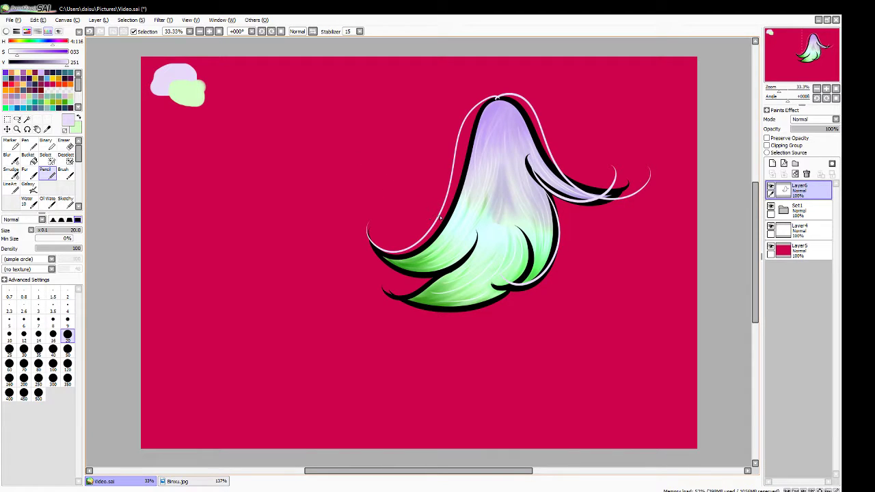
# Draw thin light green strands on Layer6 along the two lower-left hair tips and the inner lower-right curl
pyautogui.click(78, 118)
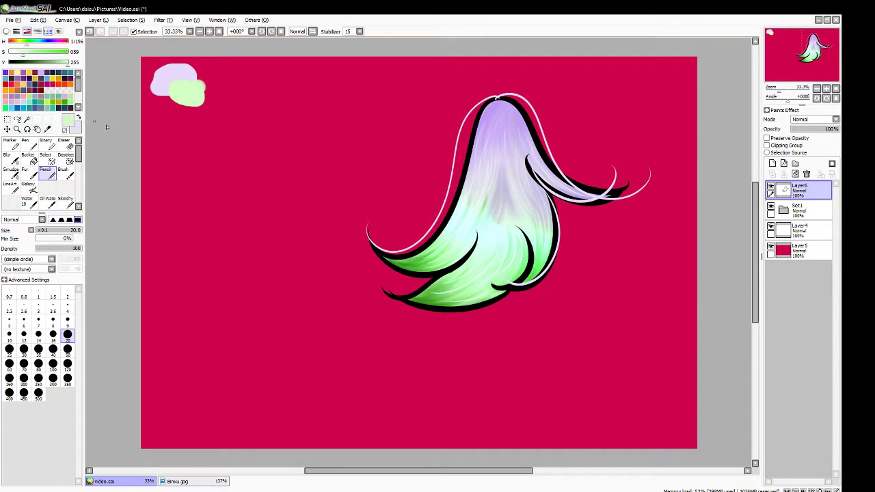
pyautogui.moveTo(476, 238); pyautogui.dragTo(398, 275)
pyautogui.hotkey('ctrl', 'z')
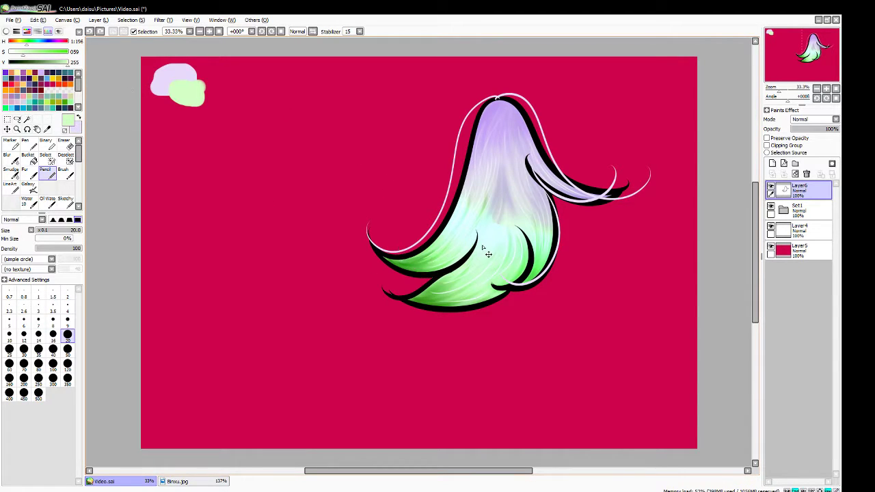
pyautogui.moveTo(474, 249); pyautogui.dragTo(372, 234)
pyautogui.hotkey('ctrl', 'z')
pyautogui.moveTo(476, 241)
pyautogui.mouseDown()
pyautogui.moveTo(462, 264)
pyautogui.moveTo(376, 226)
pyautogui.mouseUp()
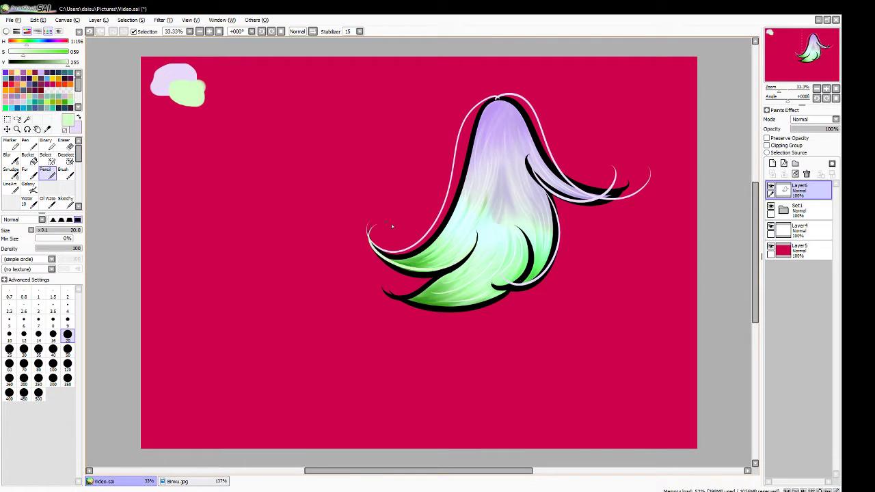
pyautogui.moveTo(458, 268); pyautogui.dragTo(381, 286)
pyautogui.moveTo(524, 236); pyautogui.dragTo(493, 286)
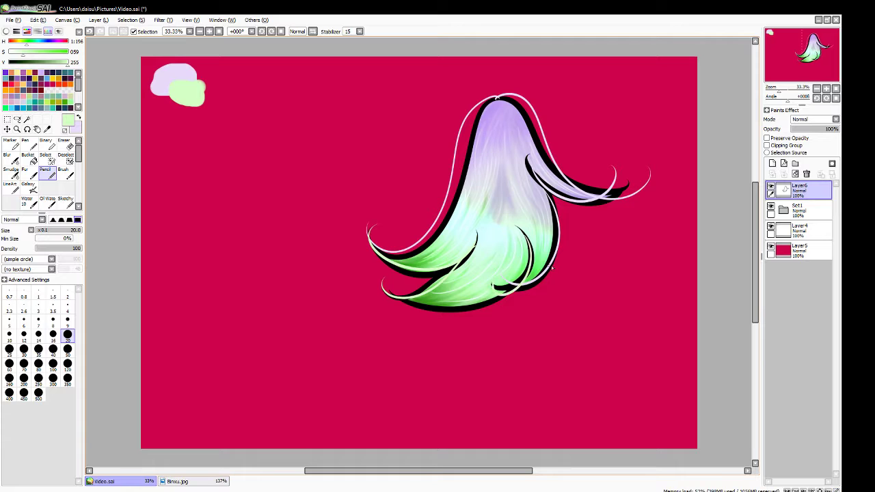
# Try to draw a thin light green strand on Layer6 along the hair's lower-right curve and bottom edge
pyautogui.moveTo(561, 233); pyautogui.dragTo(504, 293)
pyautogui.hotkey('ctrl', 'z')
pyautogui.moveTo(548, 194)
pyautogui.mouseDown()
pyautogui.moveTo(557, 217)
pyautogui.moveTo(506, 278)
pyautogui.mouseUp()
pyautogui.hotkey('ctrl', 'z')
pyautogui.moveTo(556, 256); pyautogui.dragTo(508, 283)
pyautogui.hotkey('ctrl', 'z')
pyautogui.moveTo(559, 230); pyautogui.dragTo(514, 284)
pyautogui.hotkey('ctrl', 'z')
pyautogui.moveTo(562, 236)
pyautogui.mouseDown()
pyautogui.moveTo(501, 306)
pyautogui.moveTo(504, 263)
pyautogui.moveTo(520, 267)
pyautogui.moveTo(501, 303)
pyautogui.moveTo(514, 287)
pyautogui.moveTo(388, 276)
pyautogui.mouseUp()
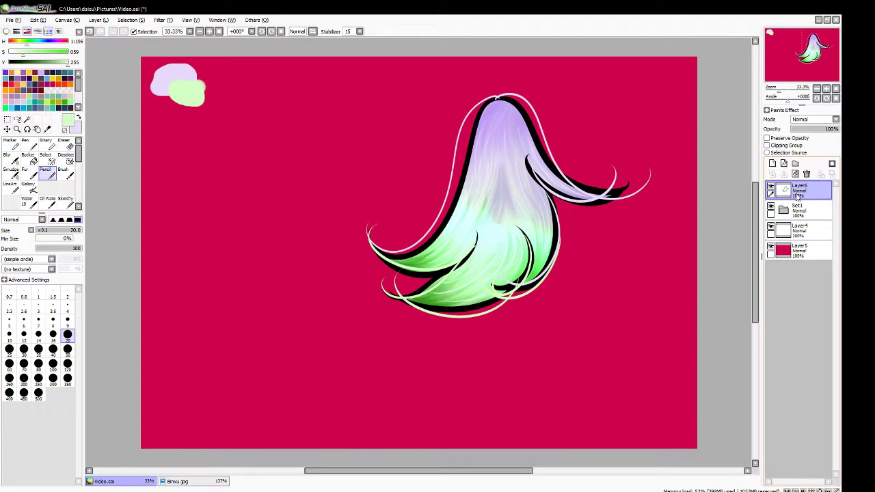
# Undo all the loose strands drawn on Layer6 and add a new layer above it
pyautogui.hotkey('ctrl', 'z')
pyautogui.hotkey('ctrl', 'z')
pyautogui.hotkey('ctrl', 'z')
pyautogui.hotkey('ctrl', 'z')
pyautogui.hotkey('ctrl', 'z')
pyautogui.hotkey('ctrl', 'z')
pyautogui.hotkey('ctrl', 'z')
pyautogui.hotkey('ctrl', 'z')
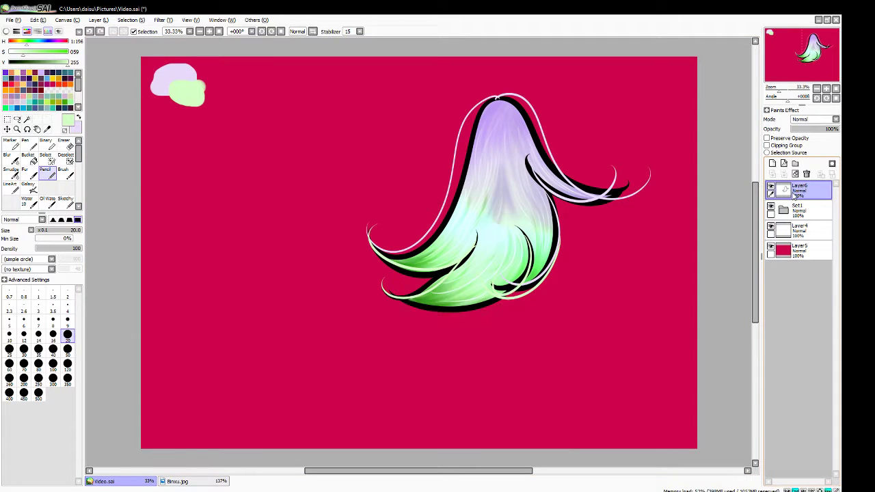
pyautogui.hotkey('ctrl', 'z')
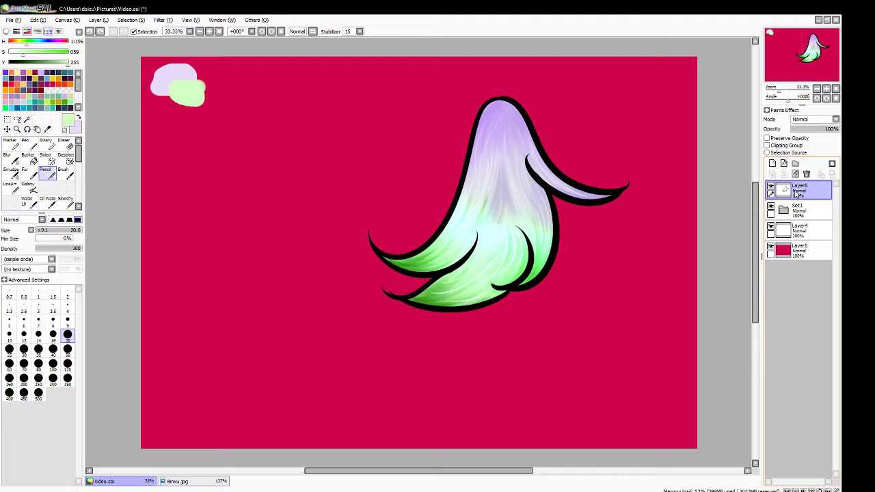
pyautogui.click(773, 163)
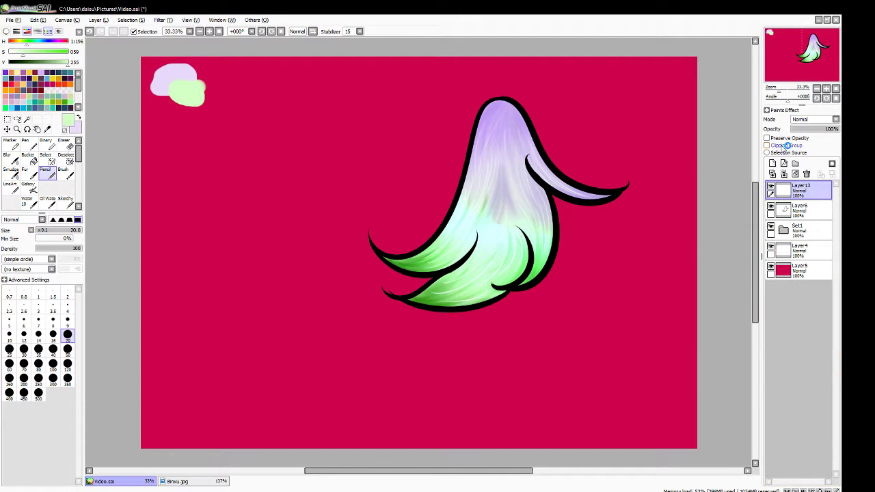
# Try a light green strand with the new layer clipped to Layer6, removing both the stroke and the clipping
pyautogui.click(789, 145)
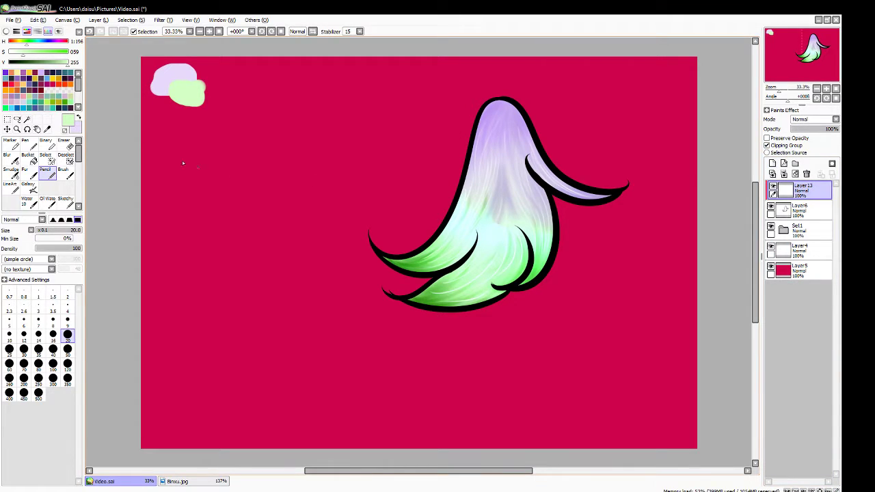
pyautogui.click(23, 93)
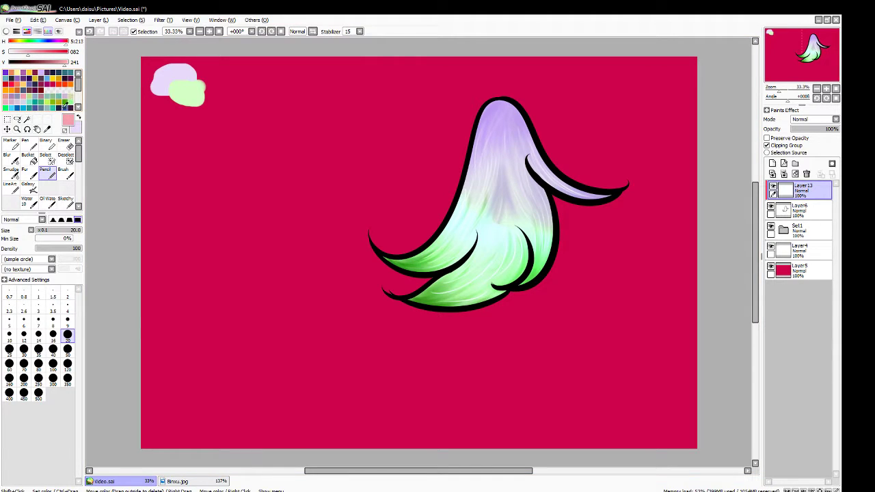
pyautogui.moveTo(79, 88); pyautogui.dragTo(78, 86)
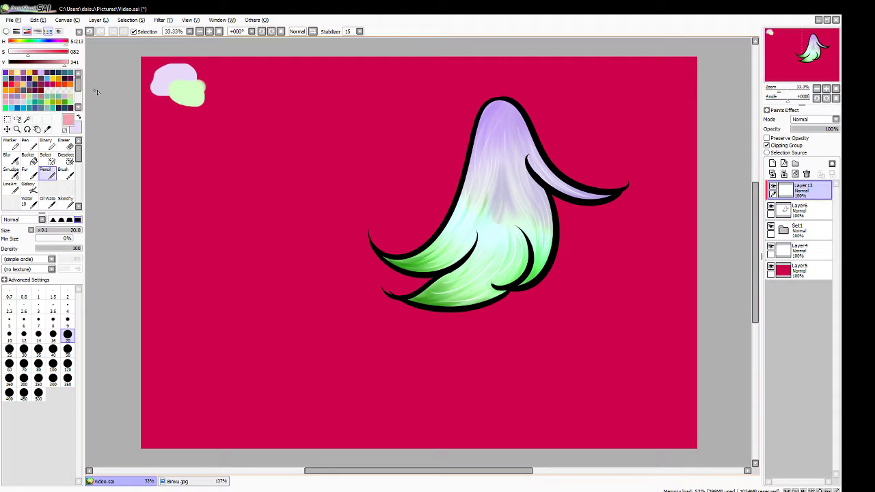
pyautogui.click(47, 130)
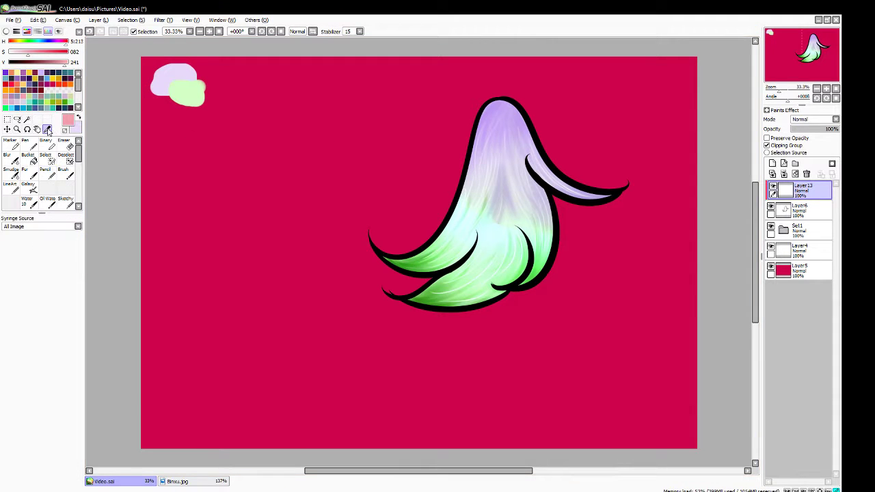
pyautogui.click(187, 87)
pyautogui.click(45, 171)
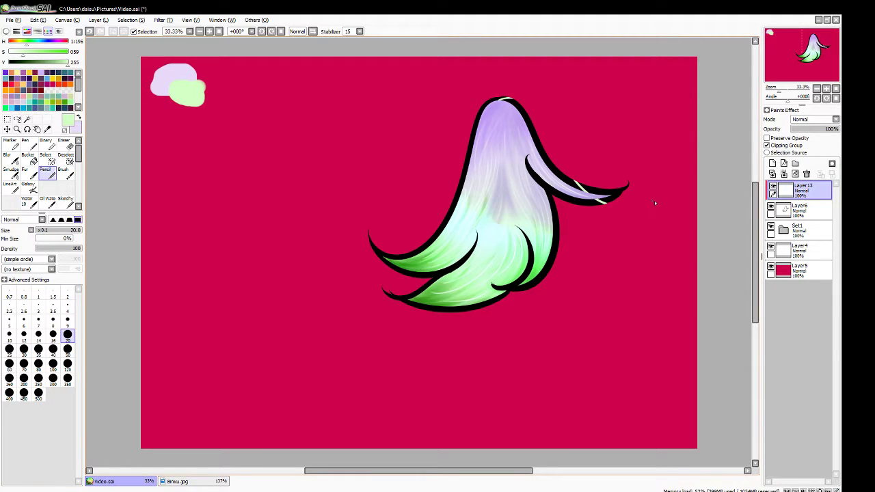
pyautogui.hotkey('ctrl', 'z')
pyautogui.click(776, 145)
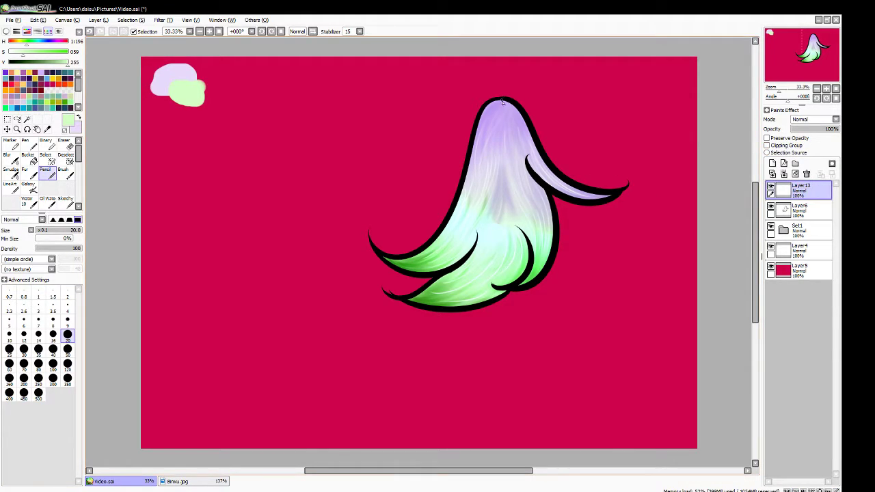
# Draw thin light green strands on the unclipped top layer along the lower-right curl, the bottom edge and the lowest left tip
pyautogui.moveTo(498, 101)
pyautogui.mouseDown()
pyautogui.moveTo(575, 190)
pyautogui.moveTo(665, 197)
pyautogui.mouseUp()
pyautogui.hotkey('ctrl', 'z')
pyautogui.moveTo(526, 234)
pyautogui.mouseDown()
pyautogui.moveTo(514, 296)
pyautogui.moveTo(492, 293)
pyautogui.mouseUp()
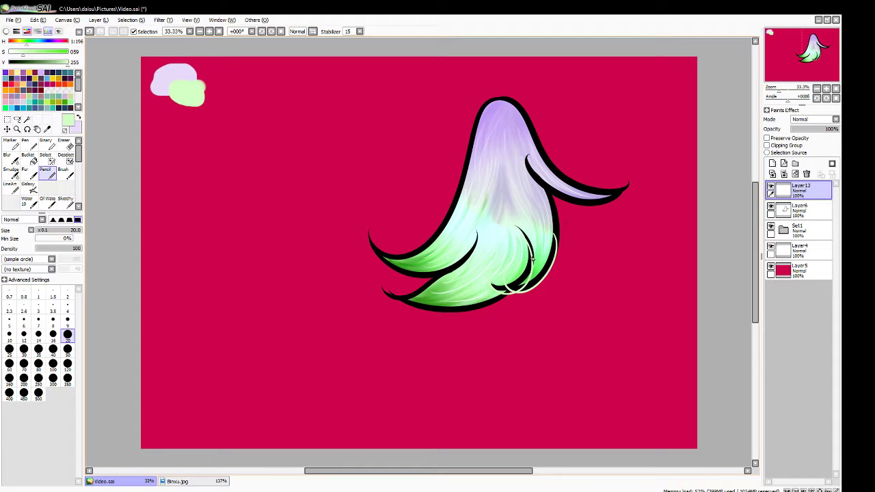
pyautogui.hotkey('ctrl', 'z')
pyautogui.moveTo(525, 236)
pyautogui.mouseDown()
pyautogui.moveTo(482, 288)
pyautogui.moveTo(518, 277)
pyautogui.moveTo(508, 290)
pyautogui.moveTo(390, 279)
pyautogui.mouseUp()
pyautogui.hotkey('ctrl', 'z')
pyautogui.moveTo(506, 287)
pyautogui.mouseDown()
pyautogui.moveTo(387, 304)
pyautogui.moveTo(465, 264)
pyautogui.moveTo(435, 281)
pyautogui.moveTo(403, 278)
pyautogui.mouseUp()
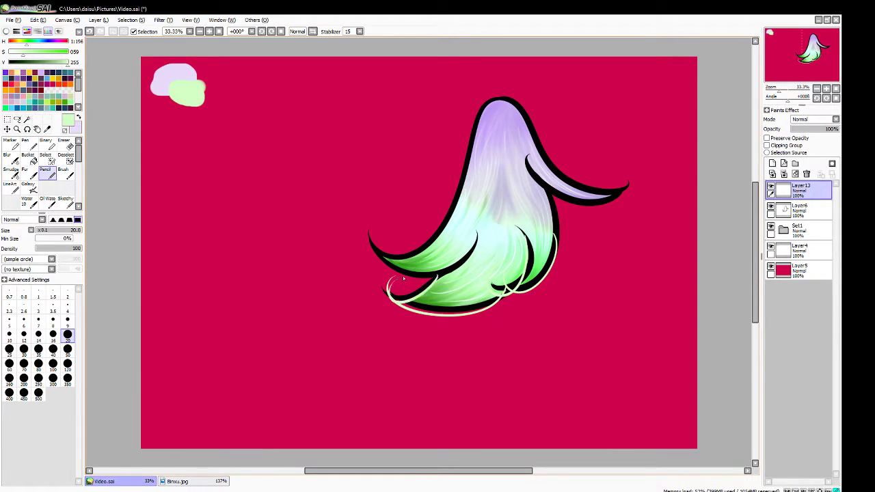
# Draw thin light green strands along the inner and outer edges of the upper of the two lower-left hair tips
pyautogui.moveTo(477, 238)
pyautogui.mouseDown()
pyautogui.moveTo(460, 269)
pyautogui.moveTo(403, 245)
pyautogui.mouseUp()
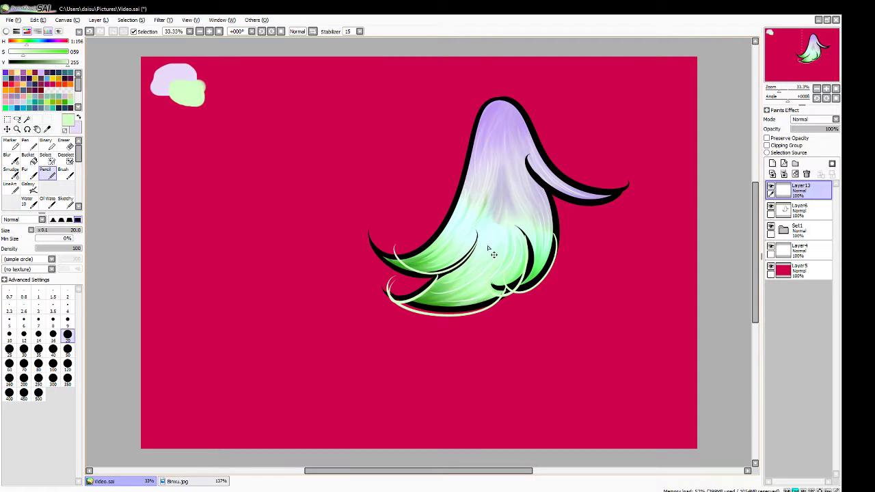
pyautogui.hotkey('ctrl', 'z')
pyautogui.moveTo(477, 237); pyautogui.dragTo(403, 257)
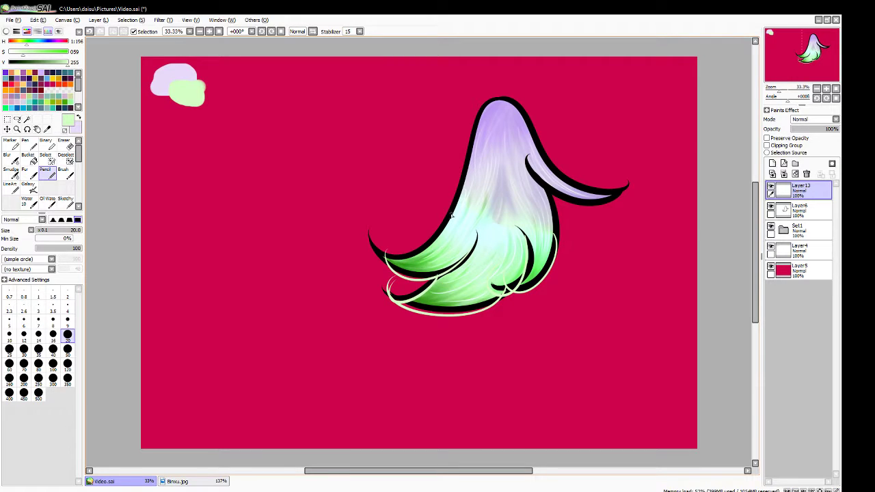
pyautogui.moveTo(451, 214)
pyautogui.mouseDown()
pyautogui.moveTo(431, 250)
pyautogui.moveTo(367, 238)
pyautogui.mouseUp()
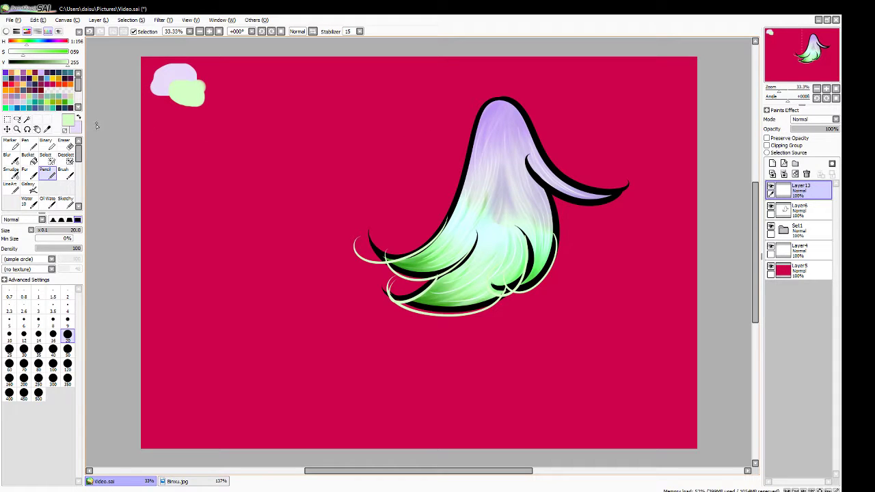
# Switch to pale lavender and draw thin strands along the hair's outer left and right edges, the right strand and the lower-right curve
pyautogui.click(77, 118)
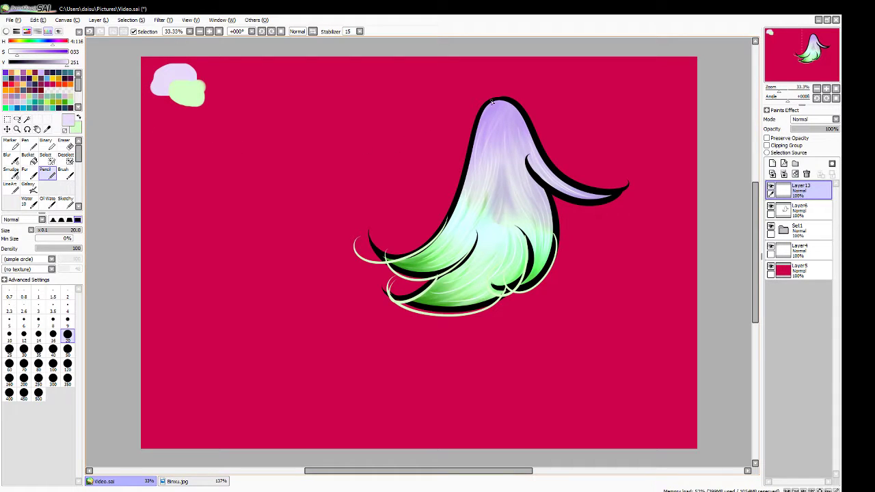
pyautogui.moveTo(490, 102); pyautogui.dragTo(435, 230)
pyautogui.hotkey('ctrl', 'z')
pyautogui.moveTo(492, 101)
pyautogui.mouseDown()
pyautogui.moveTo(436, 236)
pyautogui.moveTo(361, 218)
pyautogui.mouseUp()
pyautogui.moveTo(527, 106); pyautogui.dragTo(595, 186)
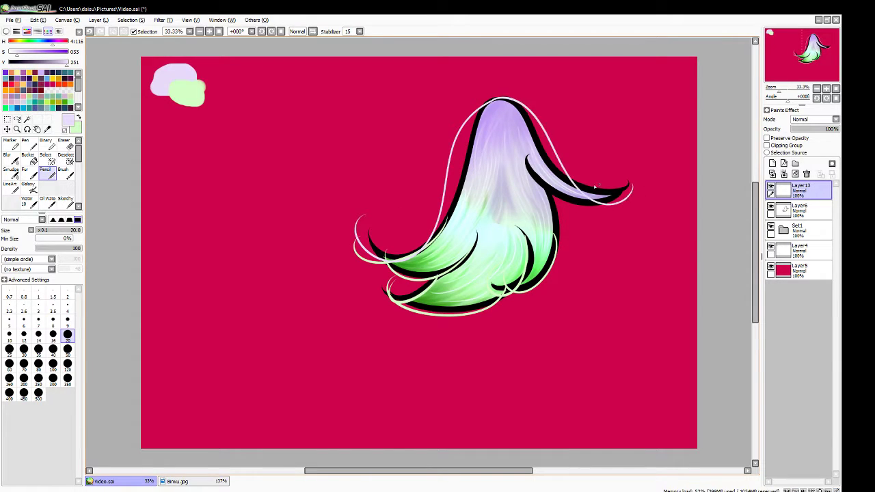
pyautogui.moveTo(529, 164)
pyautogui.mouseDown()
pyautogui.moveTo(559, 207)
pyautogui.moveTo(617, 179)
pyautogui.mouseUp()
pyautogui.moveTo(549, 196)
pyautogui.mouseDown()
pyautogui.moveTo(558, 230)
pyautogui.moveTo(526, 275)
pyautogui.mouseUp()
pyautogui.hotkey('ctrl', 'z')
pyautogui.moveTo(549, 196)
pyautogui.mouseDown()
pyautogui.moveTo(485, 280)
pyautogui.moveTo(509, 258)
pyautogui.mouseUp()
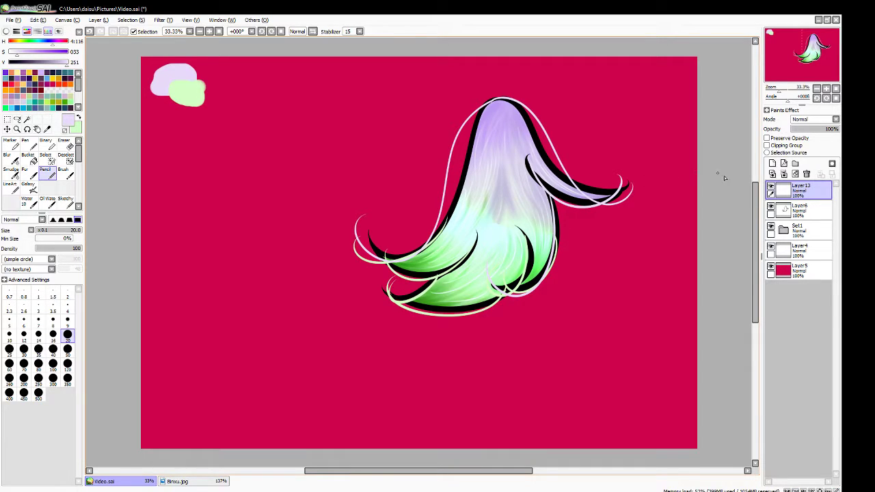
# Add a new layer directly above Layer6 and make it a clipping group
pyautogui.click(797, 209)
pyautogui.click(772, 163)
pyautogui.click(767, 145)
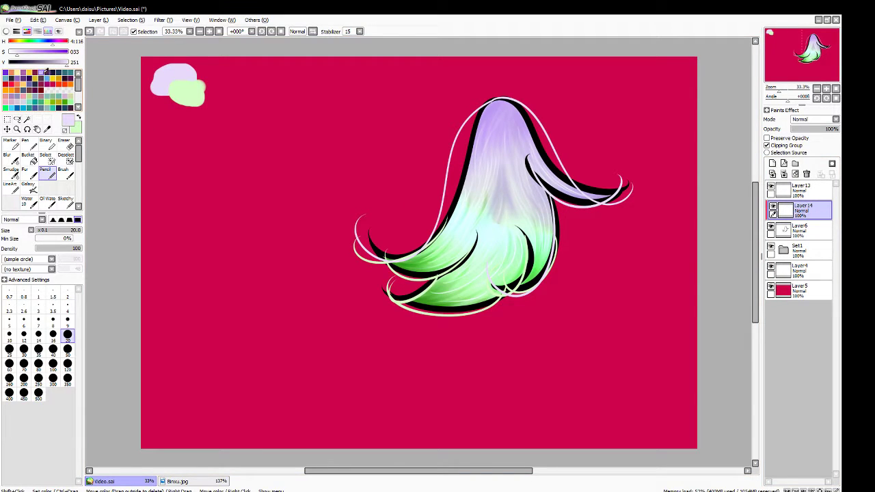
# Set medium purple and dark green as the two drawing colours and the Pencil size to 500
pyautogui.click(22, 72)
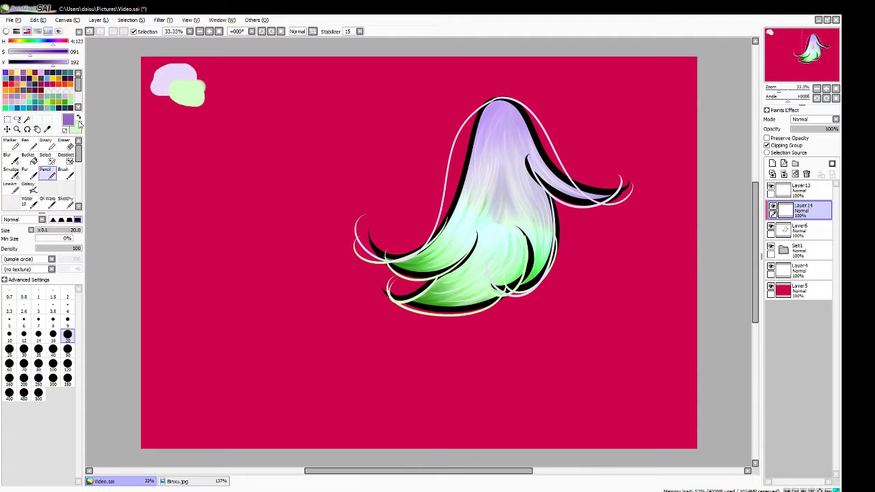
pyautogui.click(79, 118)
pyautogui.click(67, 99)
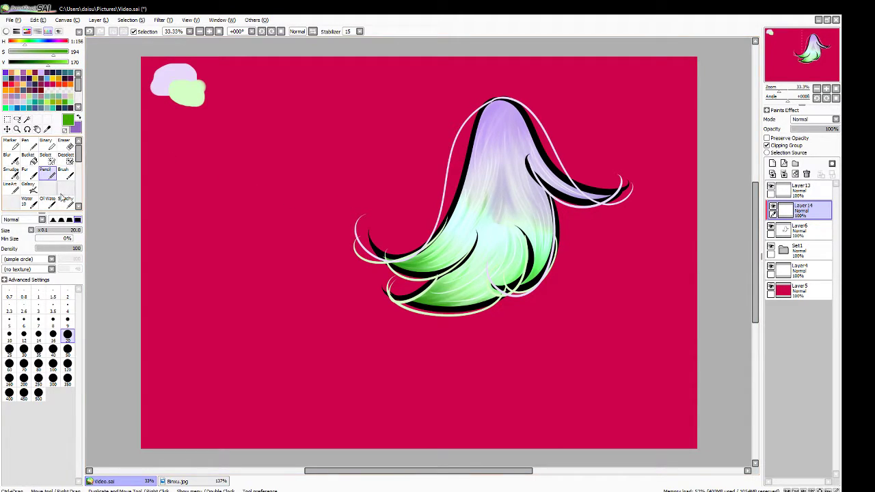
pyautogui.click(67, 351)
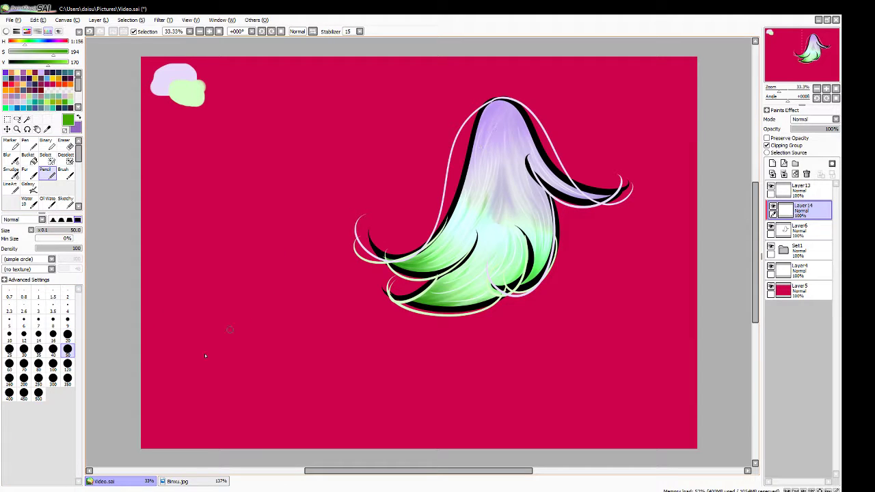
pyautogui.click(38, 394)
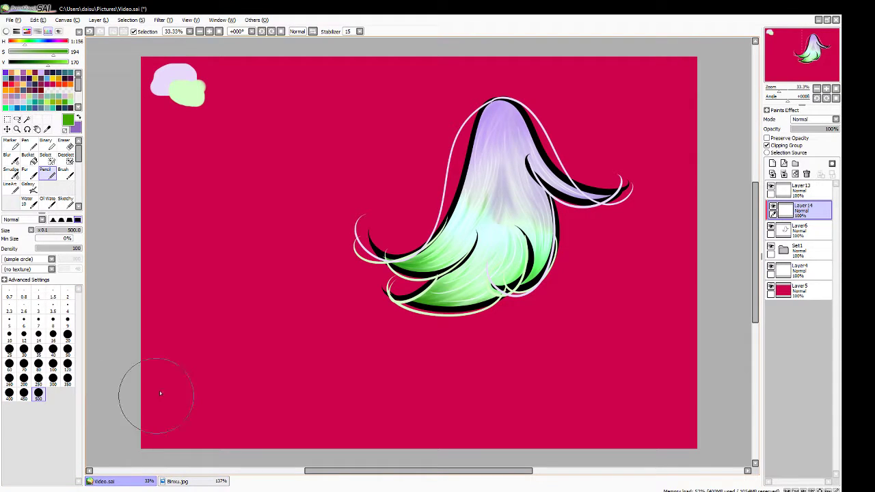
# Paint the clipped layer to recolour the outline dark green around the lower hair and purple around the upper hair
pyautogui.moveTo(484, 75)
pyautogui.mouseDown()
pyautogui.moveTo(504, 89)
pyautogui.moveTo(510, 112)
pyautogui.moveTo(480, 120)
pyautogui.mouseUp()
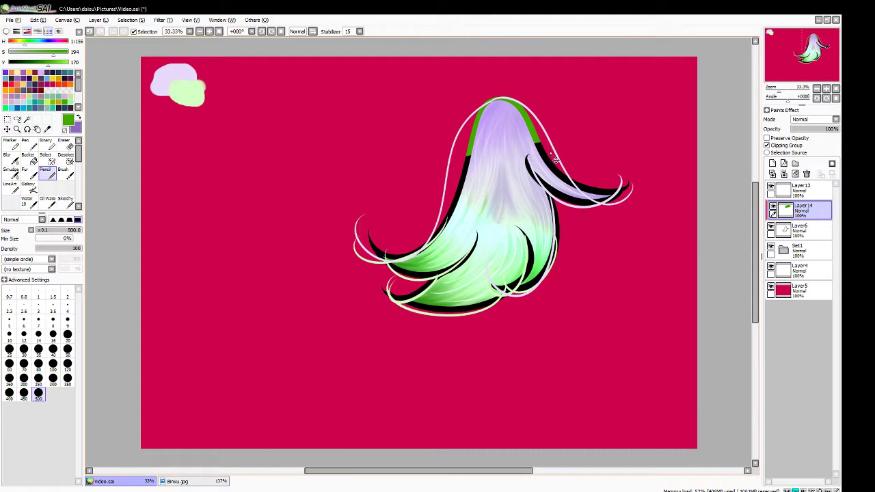
pyautogui.hotkey('ctrl', 'z')
pyautogui.moveTo(556, 260)
pyautogui.mouseDown()
pyautogui.moveTo(403, 259)
pyautogui.moveTo(507, 299)
pyautogui.moveTo(593, 246)
pyautogui.moveTo(590, 231)
pyautogui.moveTo(369, 219)
pyautogui.mouseUp()
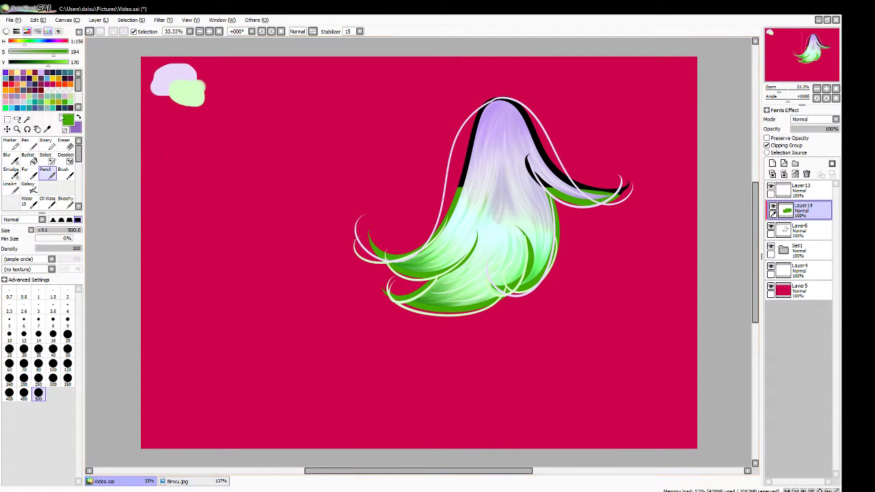
pyautogui.click(78, 117)
pyautogui.moveTo(512, 136)
pyautogui.mouseDown()
pyautogui.moveTo(543, 118)
pyautogui.moveTo(437, 118)
pyautogui.moveTo(575, 112)
pyautogui.moveTo(405, 162)
pyautogui.moveTo(594, 156)
pyautogui.moveTo(509, 184)
pyautogui.moveTo(594, 182)
pyautogui.moveTo(538, 195)
pyautogui.moveTo(627, 196)
pyautogui.mouseUp()
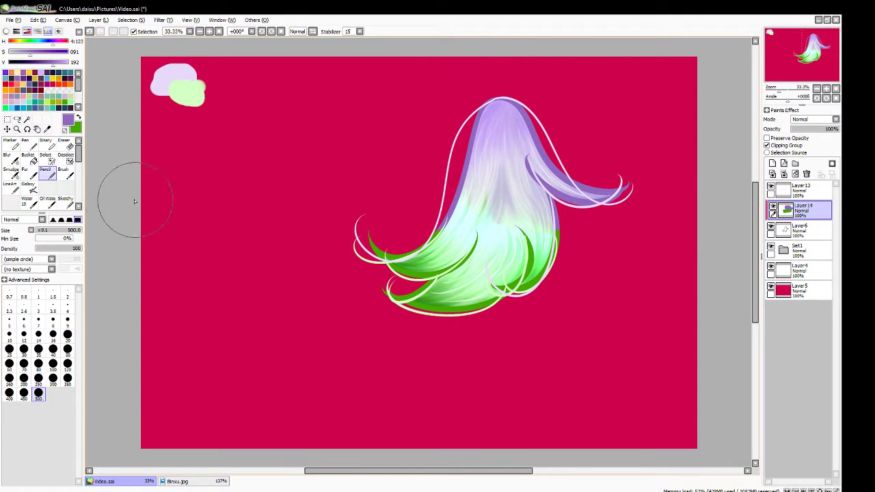
# Blend the outline's purple-to-green transition on both sides of the hair with the Smudge tool at size 300
pyautogui.click(12, 172)
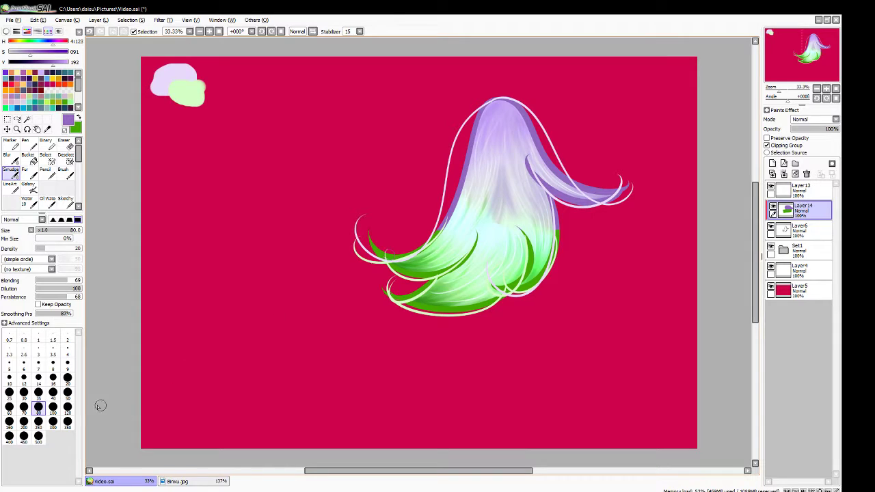
pyautogui.click(53, 421)
pyautogui.moveTo(489, 205)
pyautogui.mouseDown()
pyautogui.moveTo(452, 240)
pyautogui.moveTo(589, 234)
pyautogui.moveTo(489, 240)
pyautogui.mouseUp()
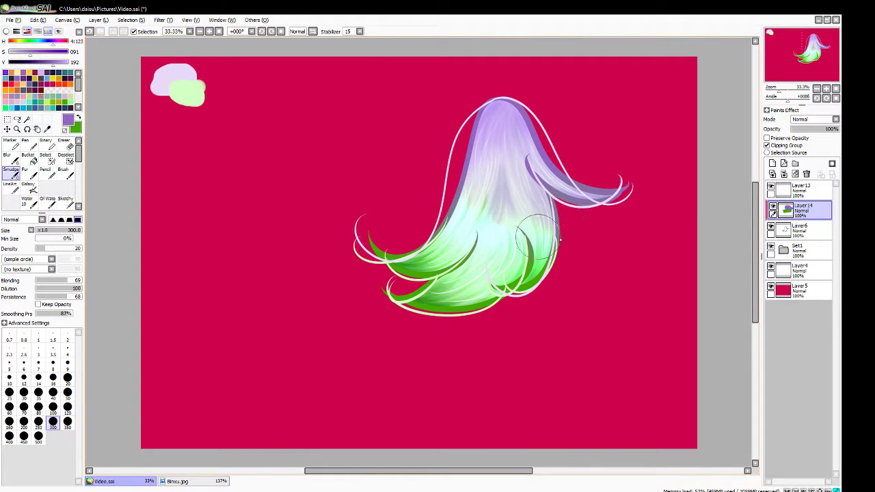
pyautogui.moveTo(453, 208)
pyautogui.mouseDown()
pyautogui.moveTo(471, 186)
pyautogui.moveTo(457, 209)
pyautogui.mouseUp()
pyautogui.moveTo(561, 226); pyautogui.dragTo(549, 222)
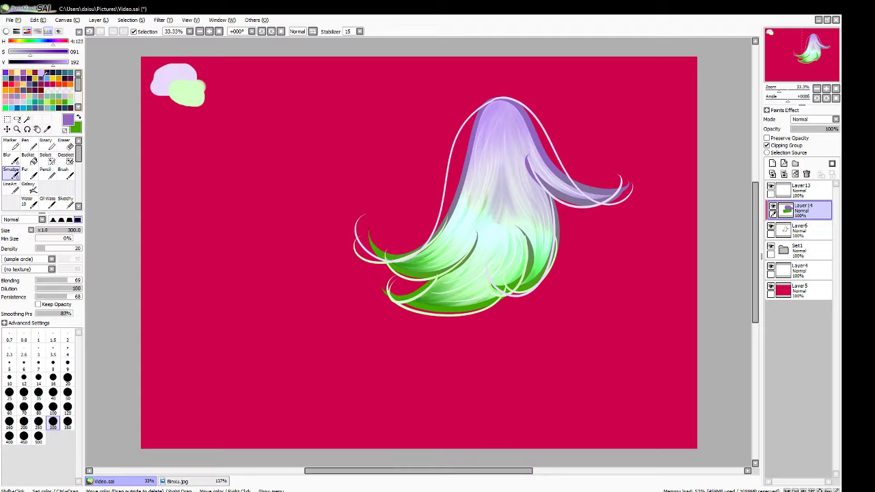
# Brighten the purple to saturation 128 and value 254, and repaint the upper outline with the Pencil
pyautogui.moveTo(30, 56); pyautogui.dragTo(68, 61)
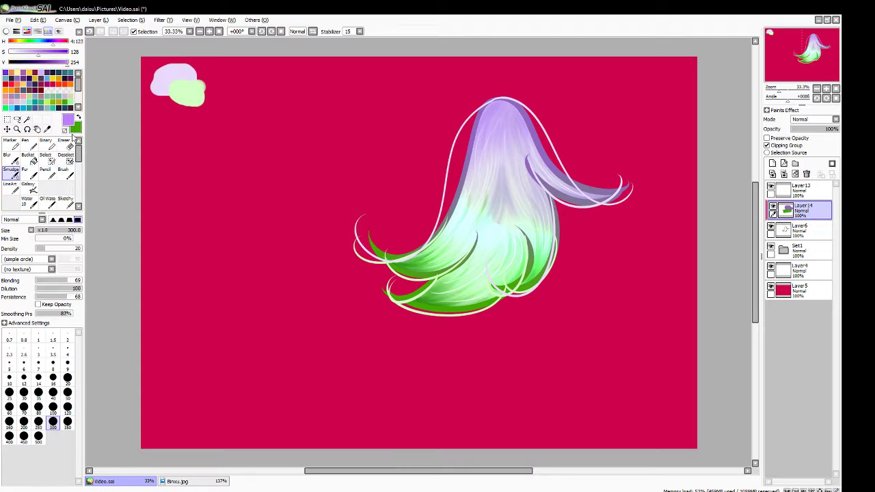
pyautogui.click(45, 173)
pyautogui.moveTo(504, 117)
pyautogui.mouseDown()
pyautogui.moveTo(479, 113)
pyautogui.moveTo(569, 118)
pyautogui.moveTo(511, 131)
pyautogui.moveTo(581, 149)
pyautogui.moveTo(596, 164)
pyautogui.moveTo(549, 182)
pyautogui.moveTo(473, 185)
pyautogui.mouseUp()
# Smudge the brighter purple into the green along the middle of the outline
pyautogui.click(10, 169)
pyautogui.moveTo(540, 209)
pyautogui.mouseDown()
pyautogui.moveTo(545, 253)
pyautogui.moveTo(565, 239)
pyautogui.mouseUp()
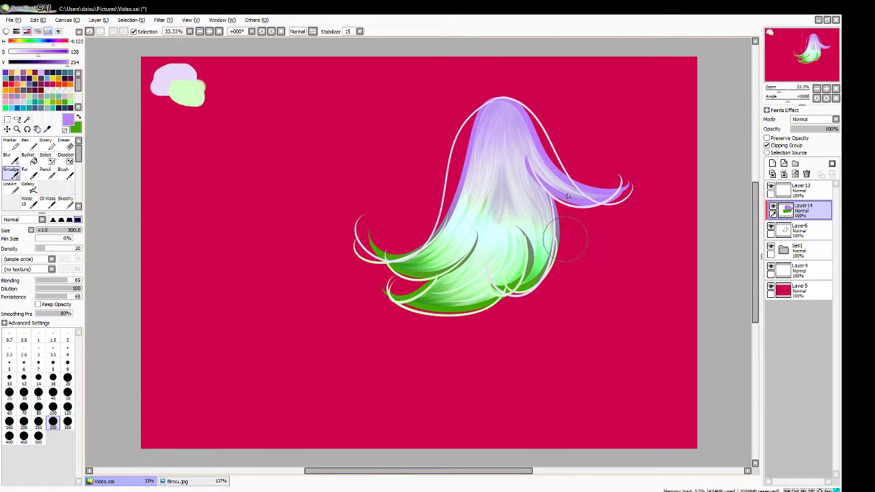
pyautogui.moveTo(497, 216); pyautogui.dragTo(501, 192)
pyautogui.moveTo(552, 227)
pyautogui.mouseDown()
pyautogui.moveTo(505, 254)
pyautogui.moveTo(476, 201)
pyautogui.moveTo(456, 199)
pyautogui.moveTo(500, 210)
pyautogui.moveTo(552, 250)
pyautogui.mouseUp()
# Select Layer13 and compare the hair with and without its loose strands
pyautogui.click(801, 191)
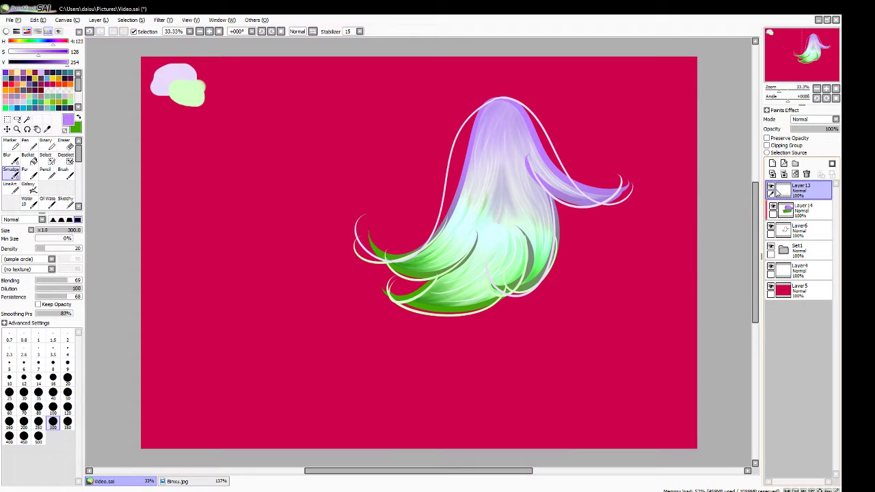
pyautogui.click(771, 187)
pyautogui.click(771, 187)
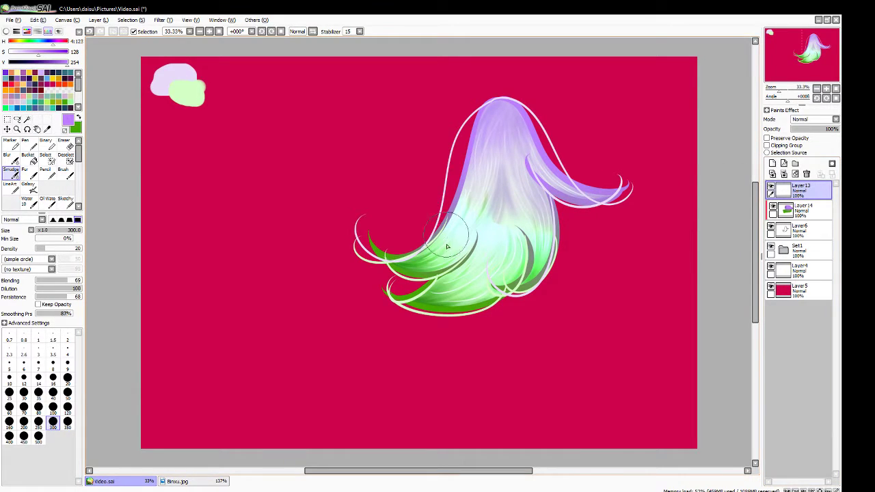
pyautogui.moveTo(441, 258); pyautogui.dragTo(461, 274)
pyautogui.moveTo(501, 96); pyautogui.dragTo(490, 146)
pyautogui.moveTo(469, 196); pyautogui.dragTo(454, 228)
pyautogui.moveTo(481, 173); pyautogui.dragTo(498, 212)
pyautogui.moveTo(522, 143); pyautogui.dragTo(526, 155)
pyautogui.moveTo(558, 188)
pyautogui.mouseDown()
pyautogui.moveTo(603, 223)
pyautogui.moveTo(584, 200)
pyautogui.moveTo(598, 212)
pyautogui.moveTo(540, 225)
pyautogui.moveTo(538, 279)
pyautogui.moveTo(534, 266)
pyautogui.moveTo(456, 262)
pyautogui.moveTo(498, 218)
pyautogui.mouseUp()
# Add a new top layer and paint a large solid yellow star shape in the canvas's lower-left area with the size 500 Pencil
pyautogui.click(772, 163)
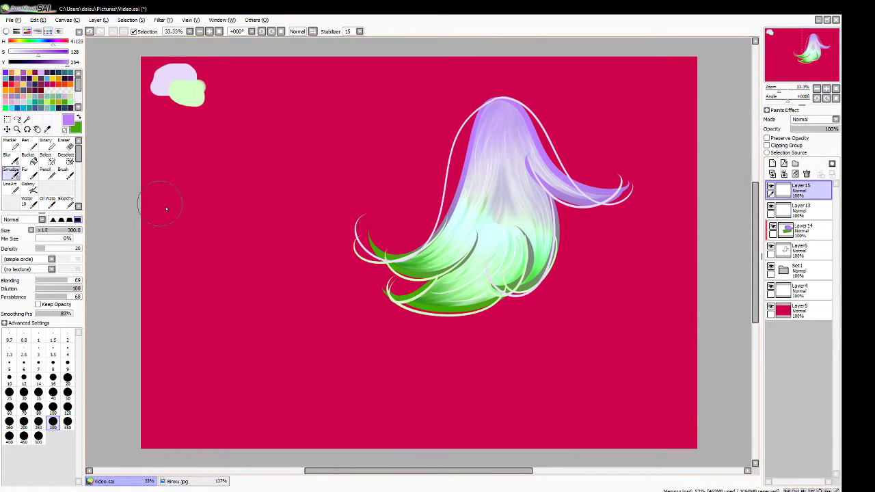
pyautogui.click(62, 81)
pyautogui.click(52, 407)
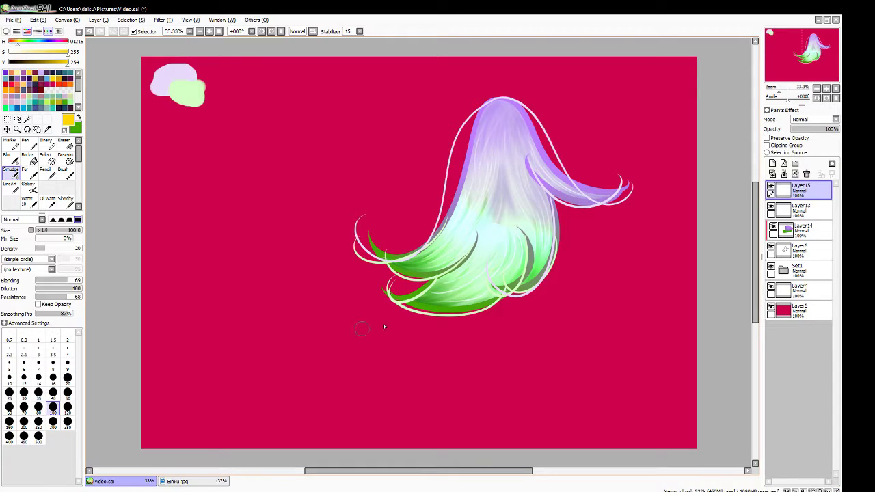
pyautogui.click(46, 170)
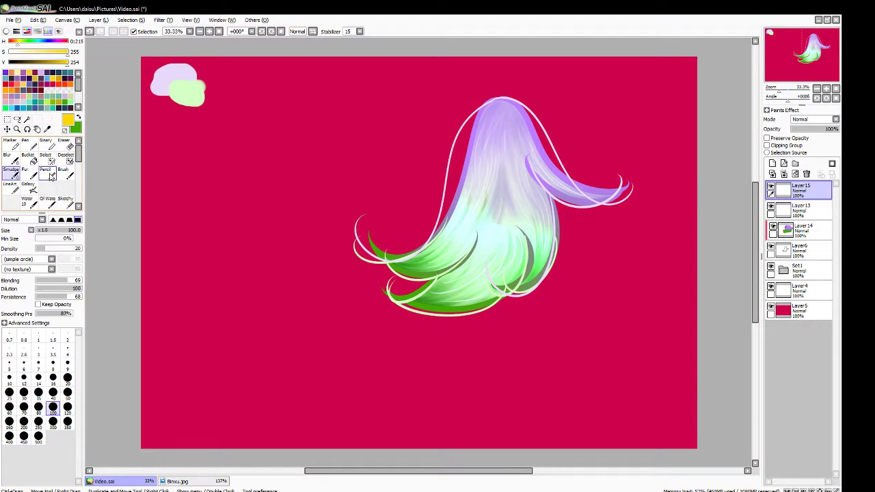
pyautogui.click(246, 389)
pyautogui.moveTo(241, 373)
pyautogui.mouseDown()
pyautogui.moveTo(281, 393)
pyautogui.moveTo(210, 362)
pyautogui.moveTo(294, 332)
pyautogui.moveTo(251, 398)
pyautogui.mouseUp()
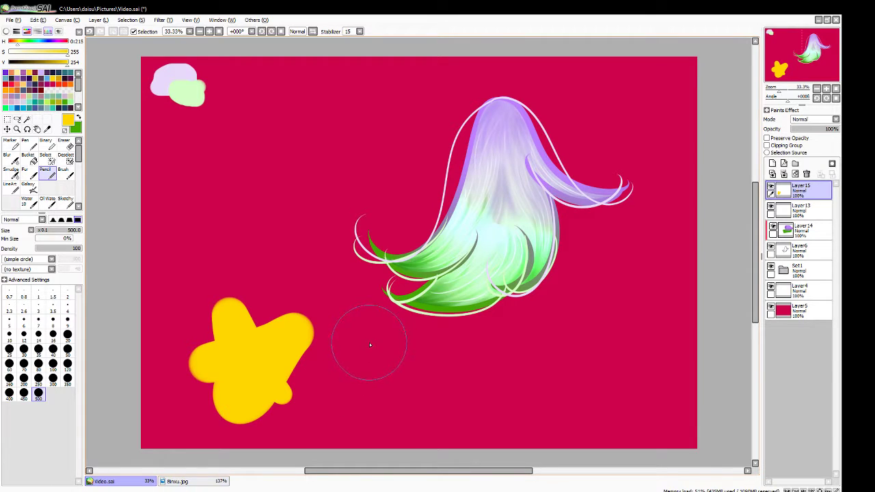
# Set the Pencil size to 20, draw a yellow outlined five-pointed star below the hair and handwrite "Stars" beside it
pyautogui.click(68, 335)
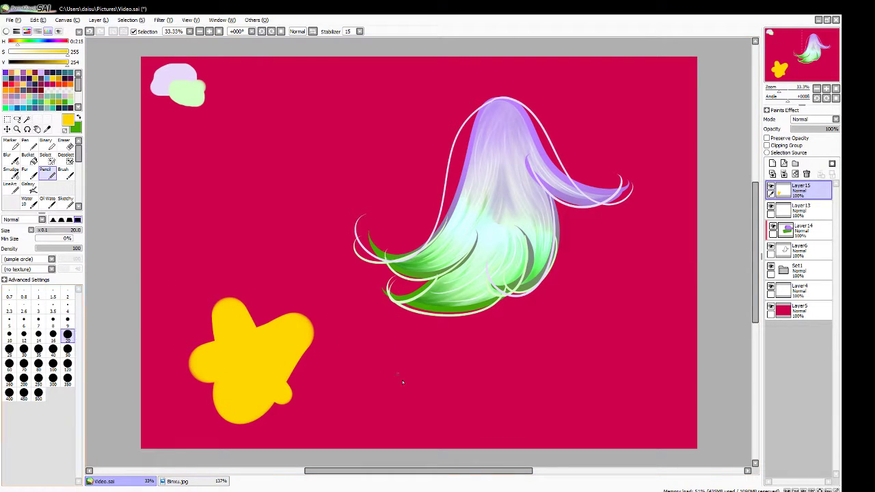
pyautogui.moveTo(372, 391)
pyautogui.mouseDown()
pyautogui.moveTo(372, 355)
pyautogui.moveTo(408, 393)
pyautogui.moveTo(354, 364)
pyautogui.moveTo(365, 396)
pyautogui.mouseUp()
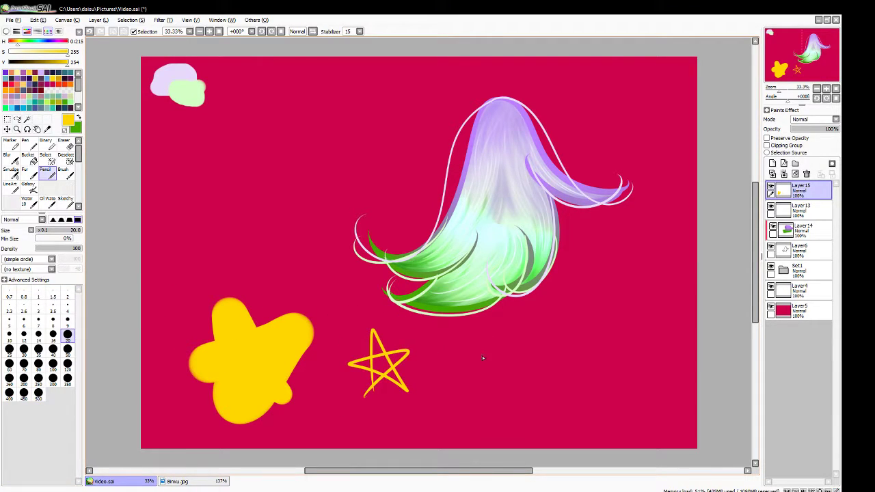
pyautogui.moveTo(463, 345)
pyautogui.mouseDown()
pyautogui.moveTo(445, 352)
pyautogui.moveTo(448, 391)
pyautogui.moveTo(551, 352)
pyautogui.moveTo(547, 370)
pyautogui.mouseUp()
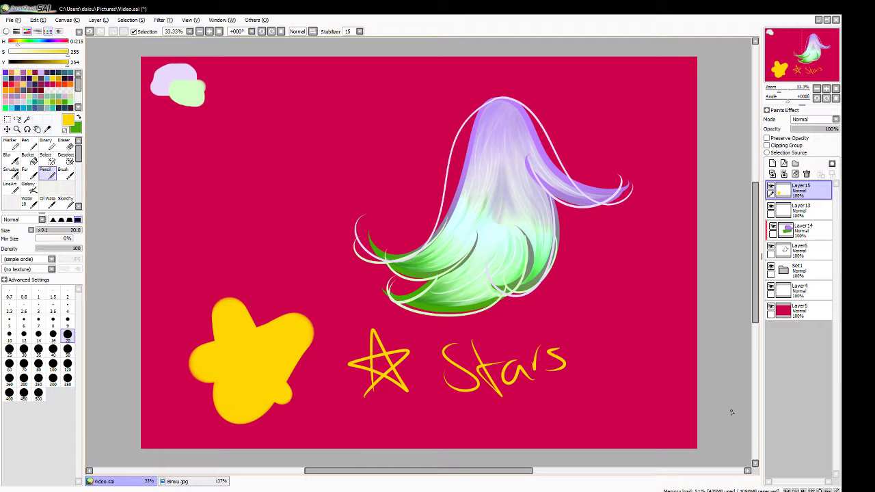